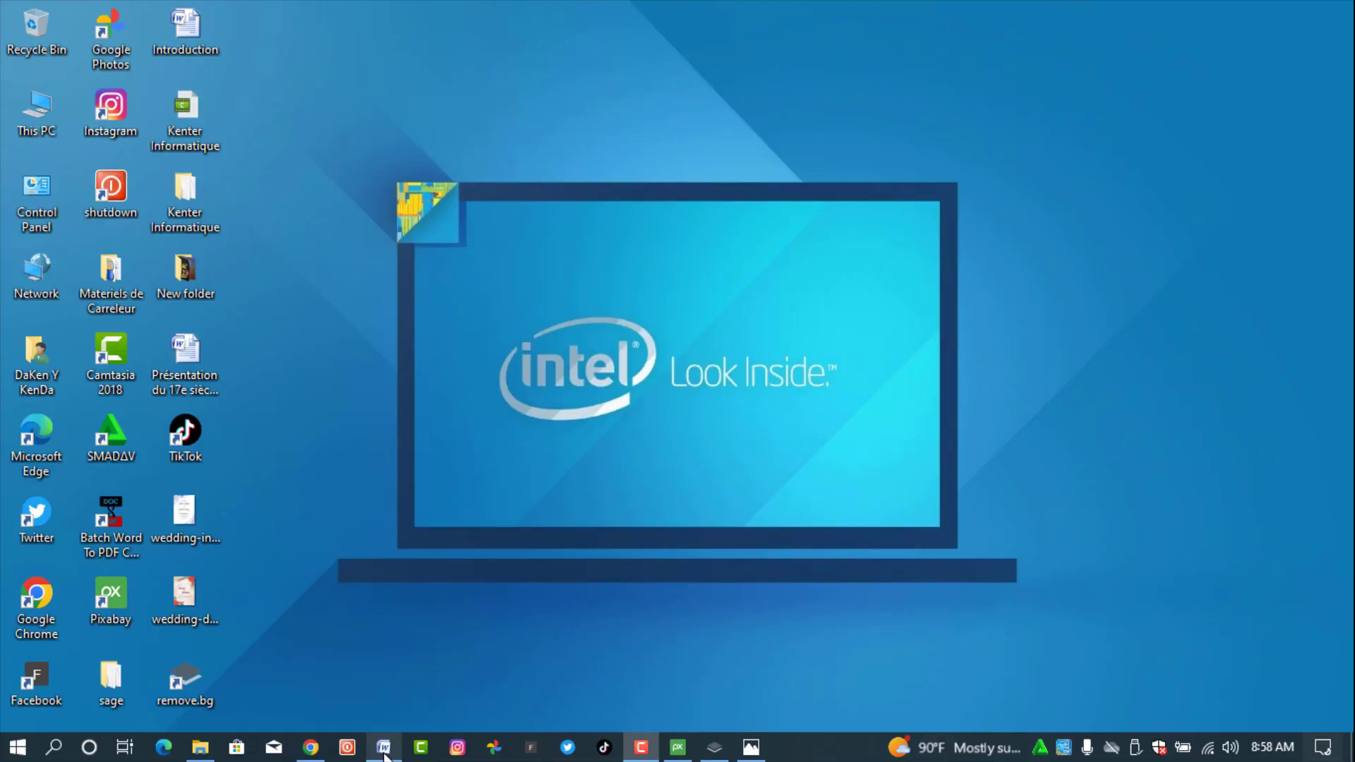
- Bring up the blank Document1 window in Word 2007
left_click(383, 748)
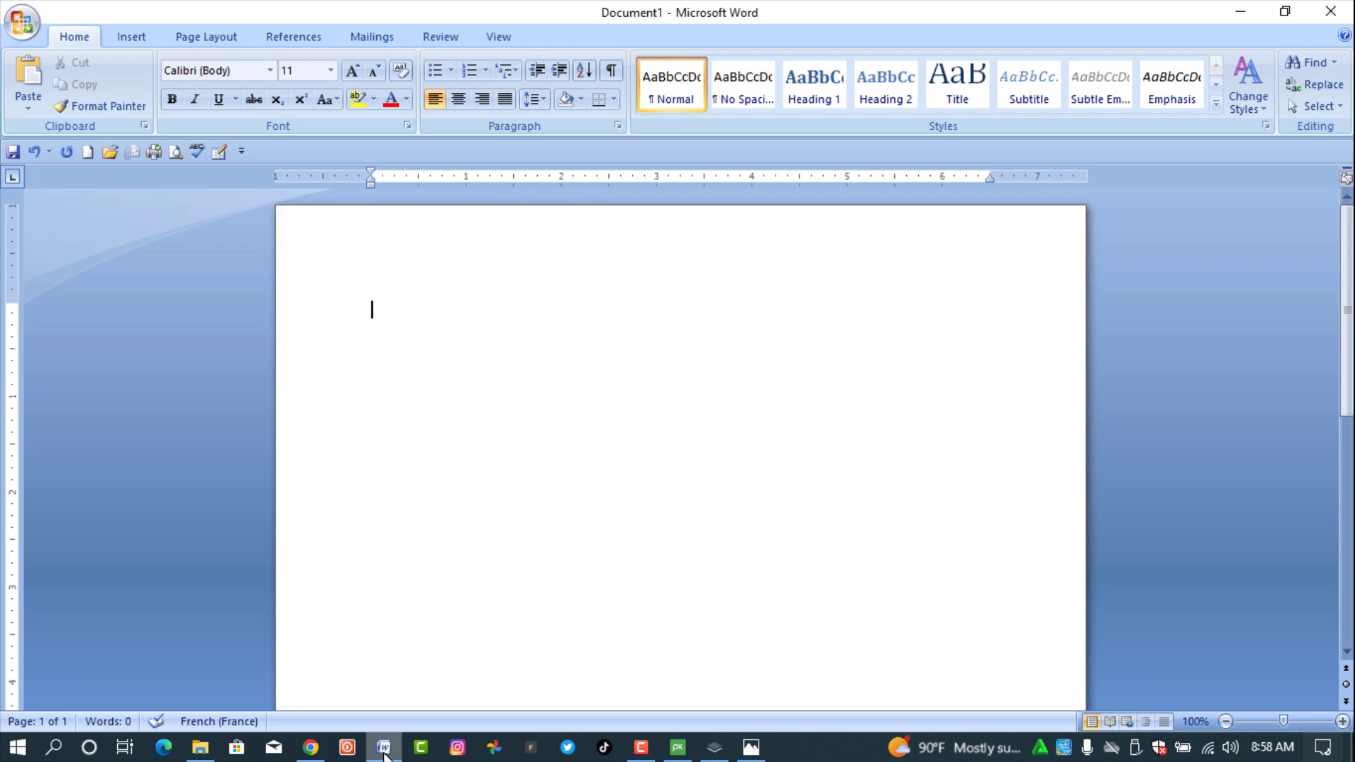
- Enter a custom paper size of 5.8 by 8.5 inches in Page Setup, correcting the decimal point
left_click(209, 37)
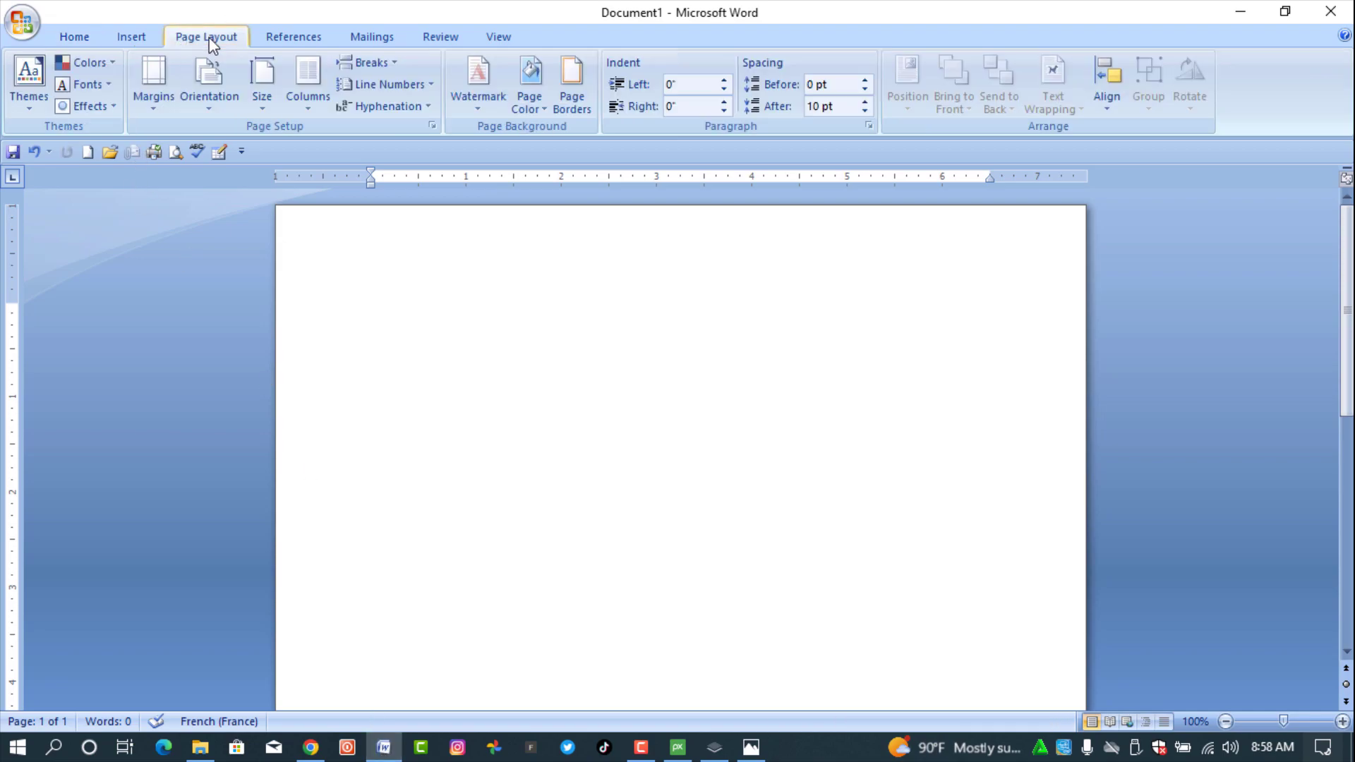
left_click(261, 105)
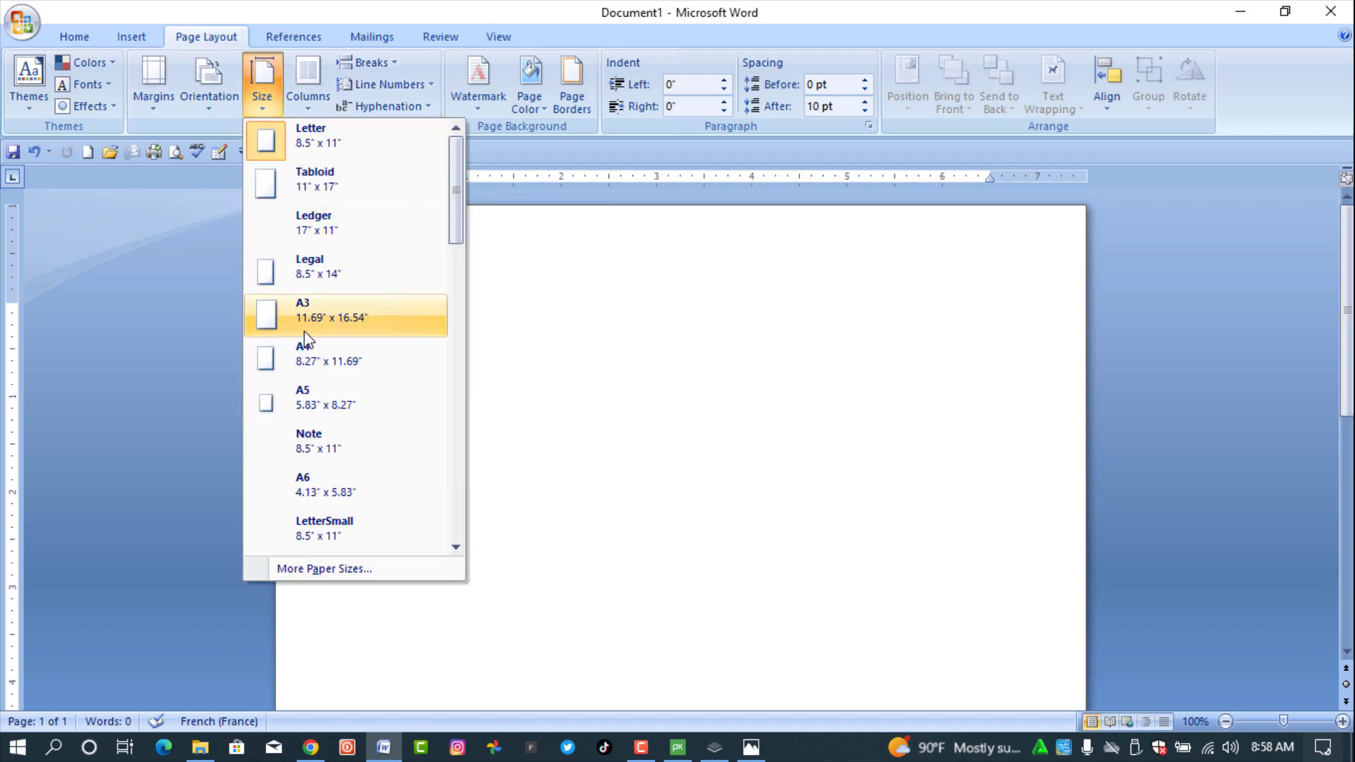
left_click(330, 570)
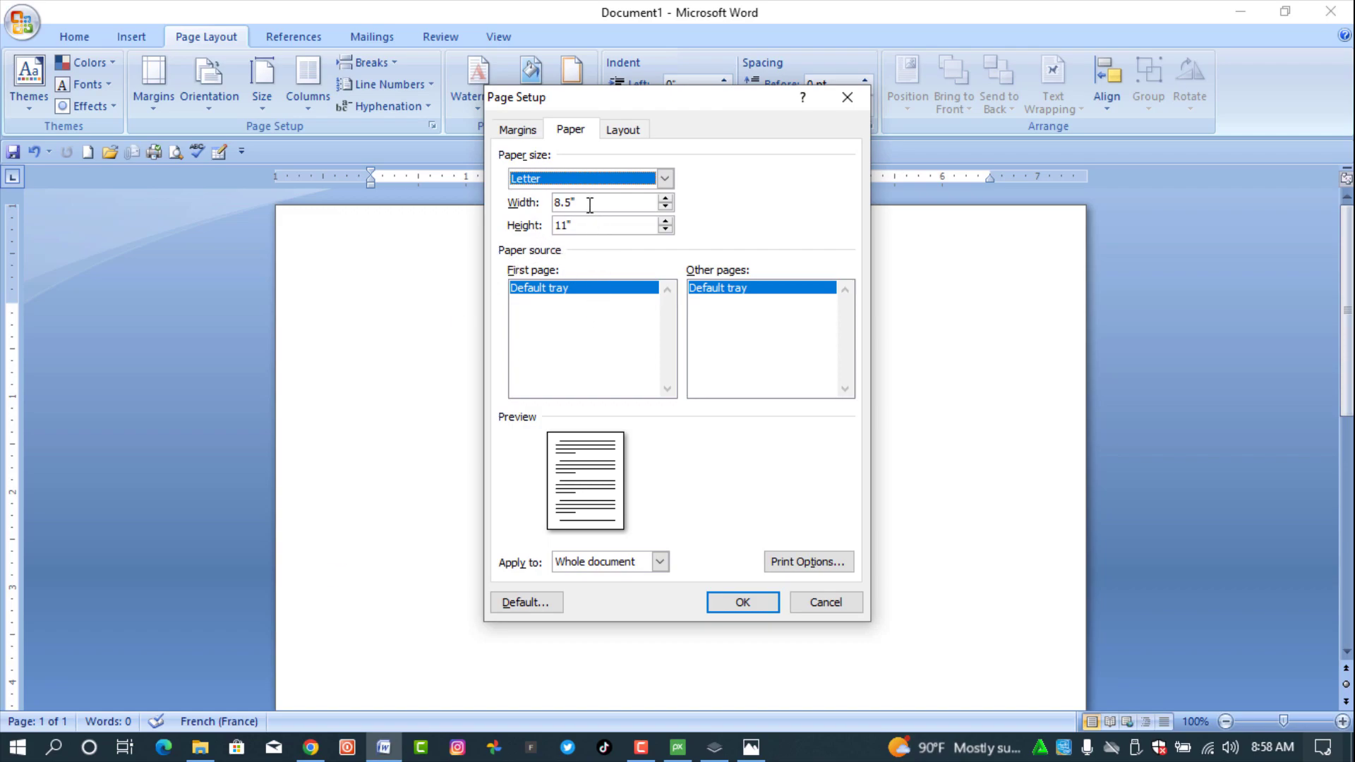
left_click(523, 203)
type("5")
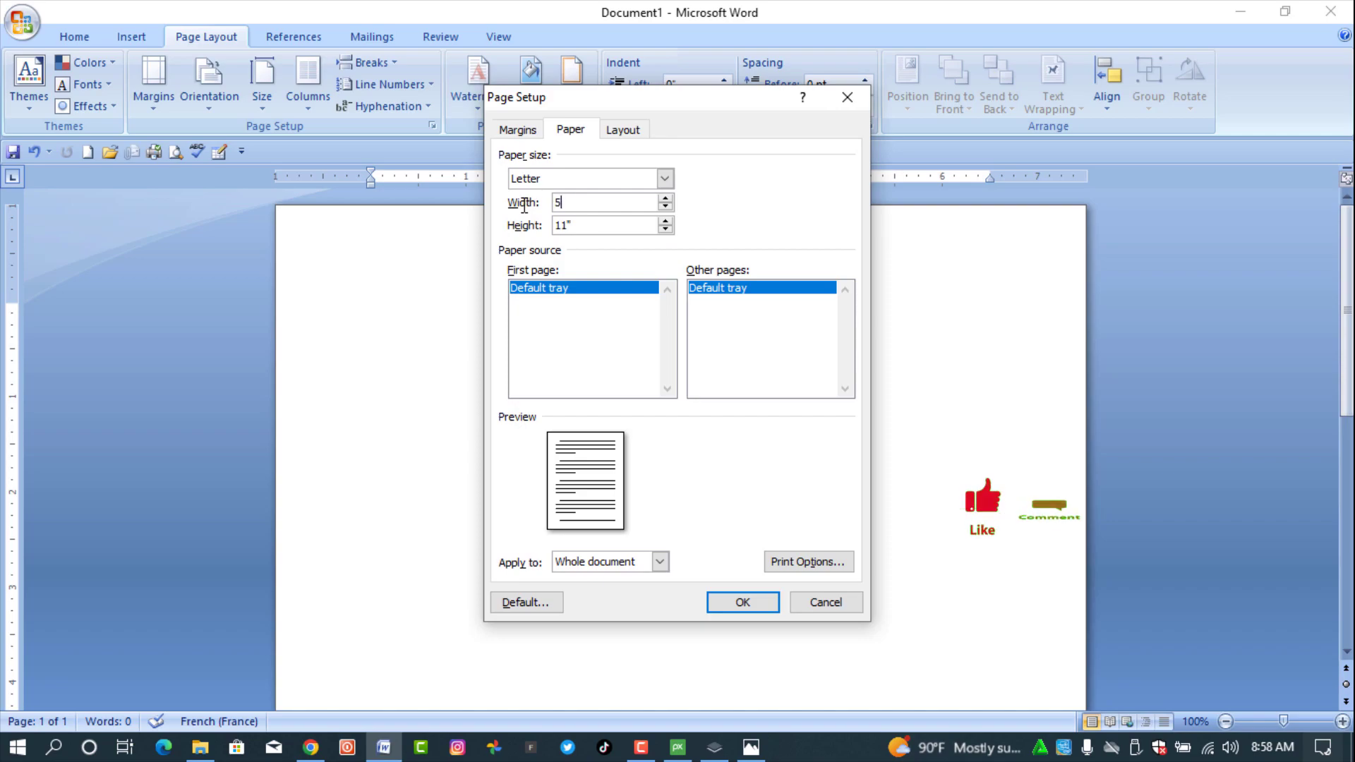
type(",8")
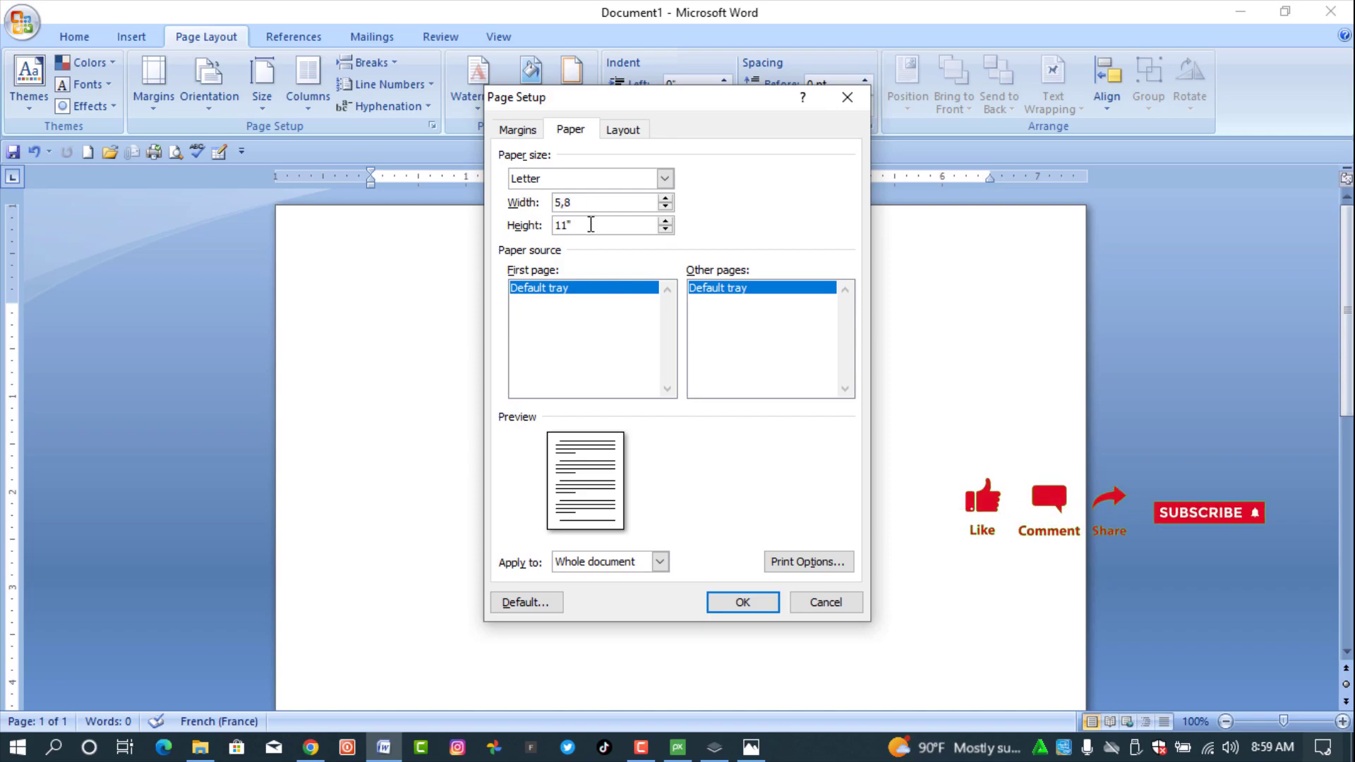
left_click(523, 228)
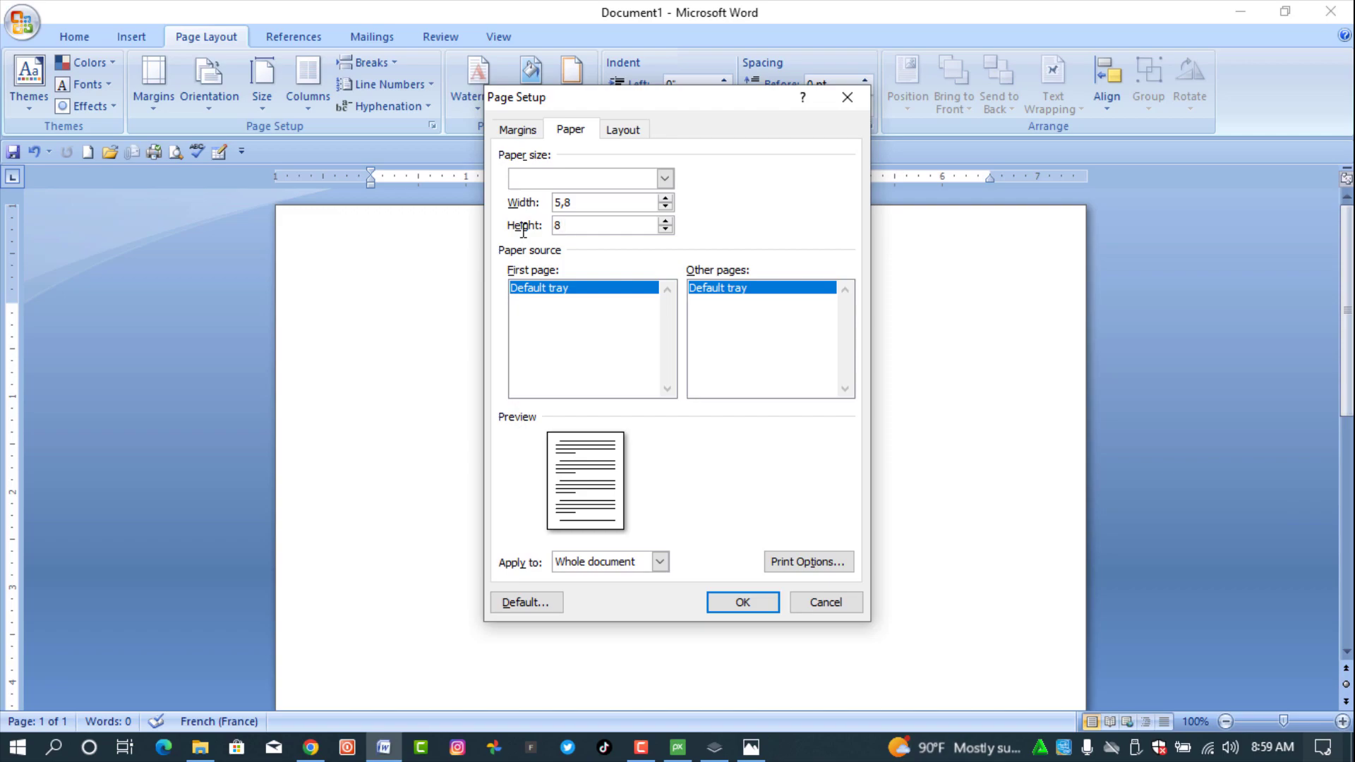
type("8.5")
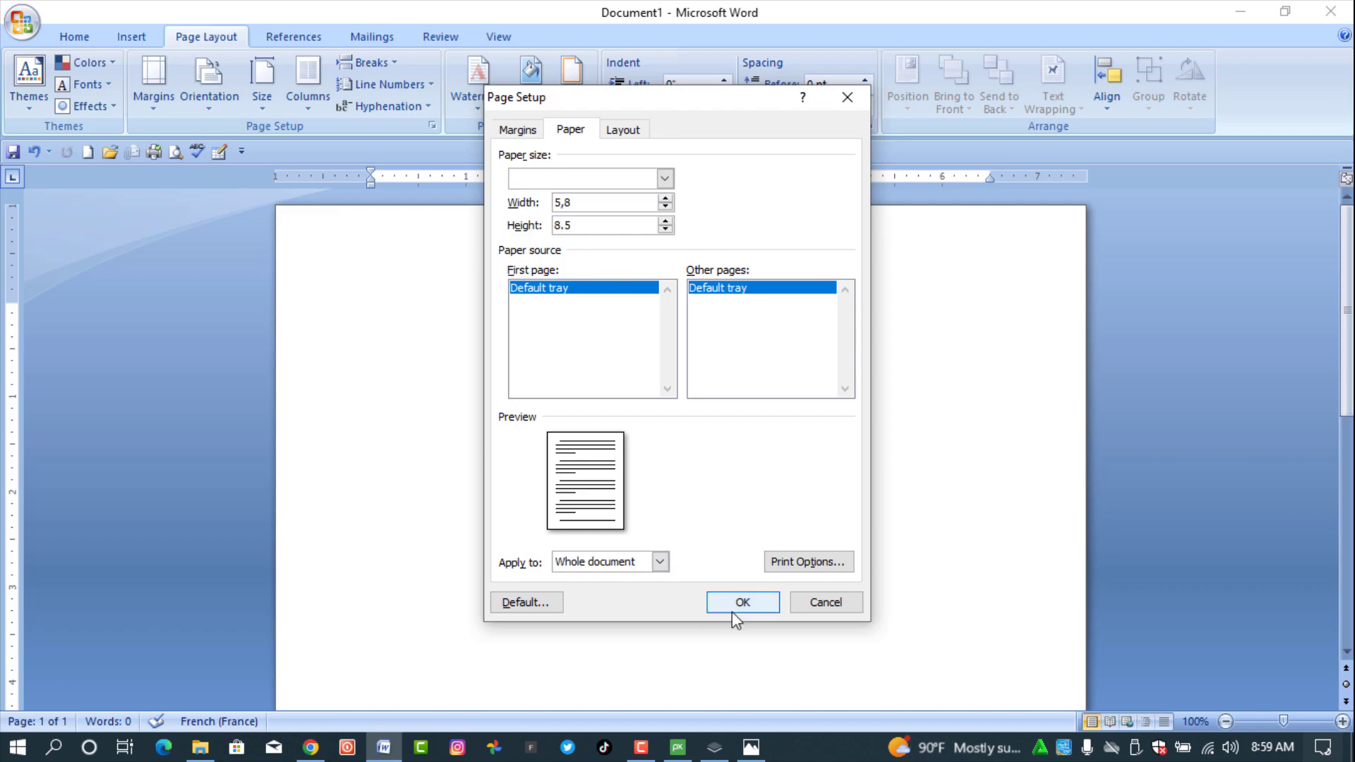
left_click(746, 603)
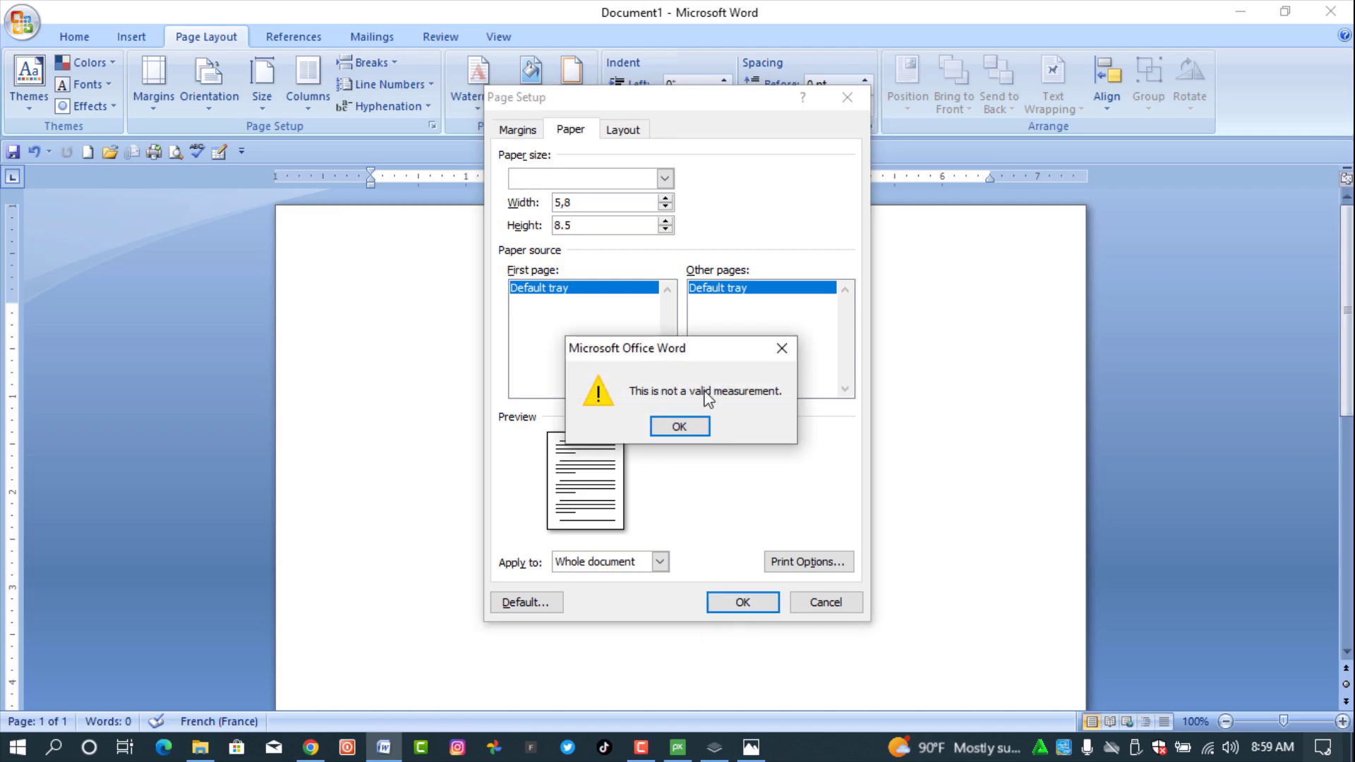
left_click(695, 426)
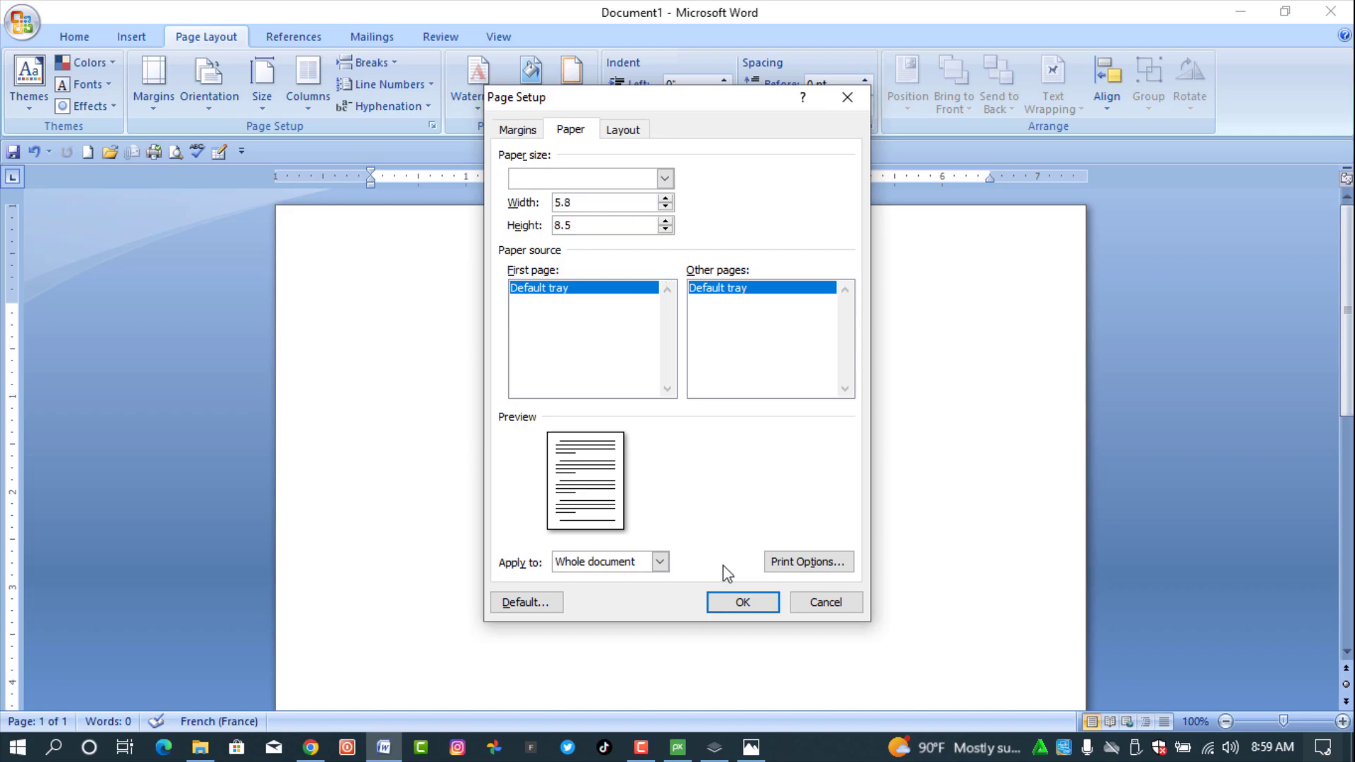
- Apply the 5.8 × 8.5 inch paper size and zoom out to view the whole page
left_click(741, 604)
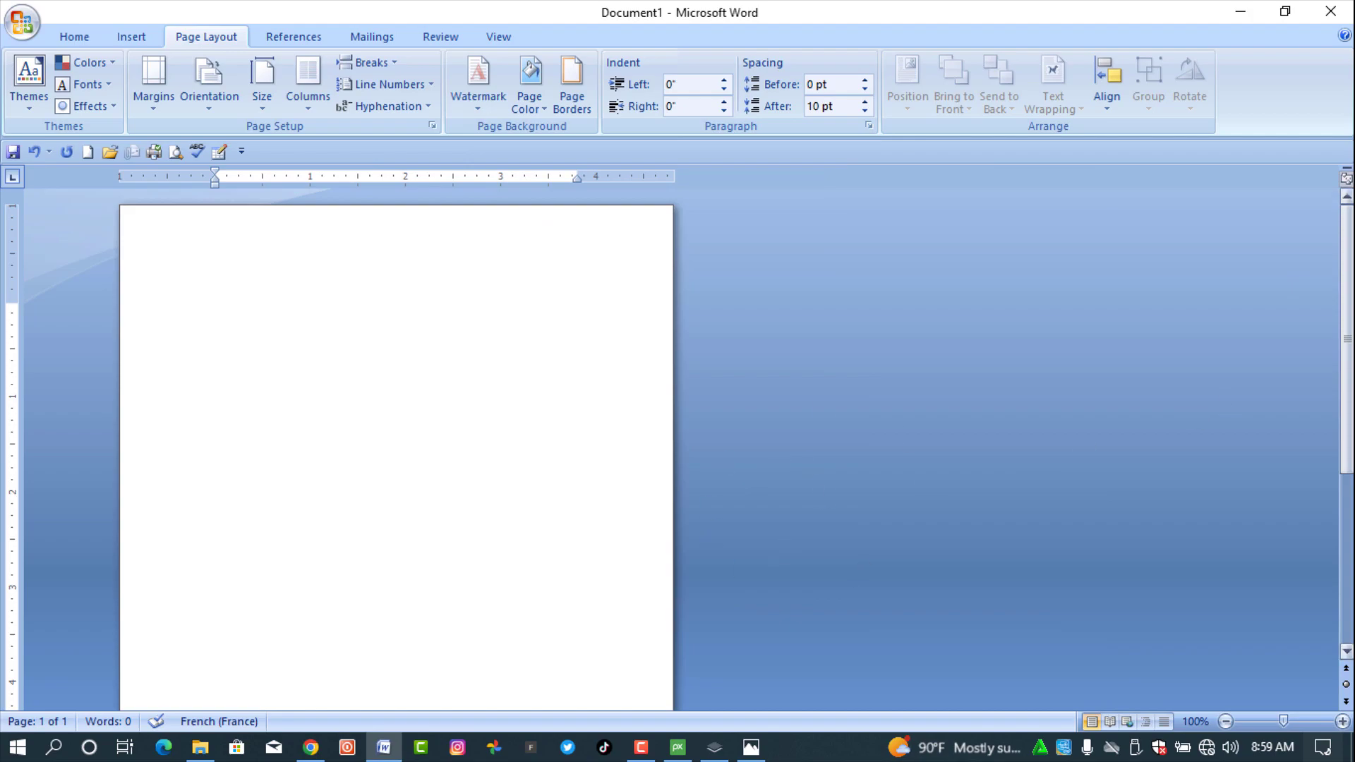
mouse_move(1347, 326)
left_mouse_down()
mouse_move(1347, 496)
mouse_move(1347, 327)
left_mouse_up()
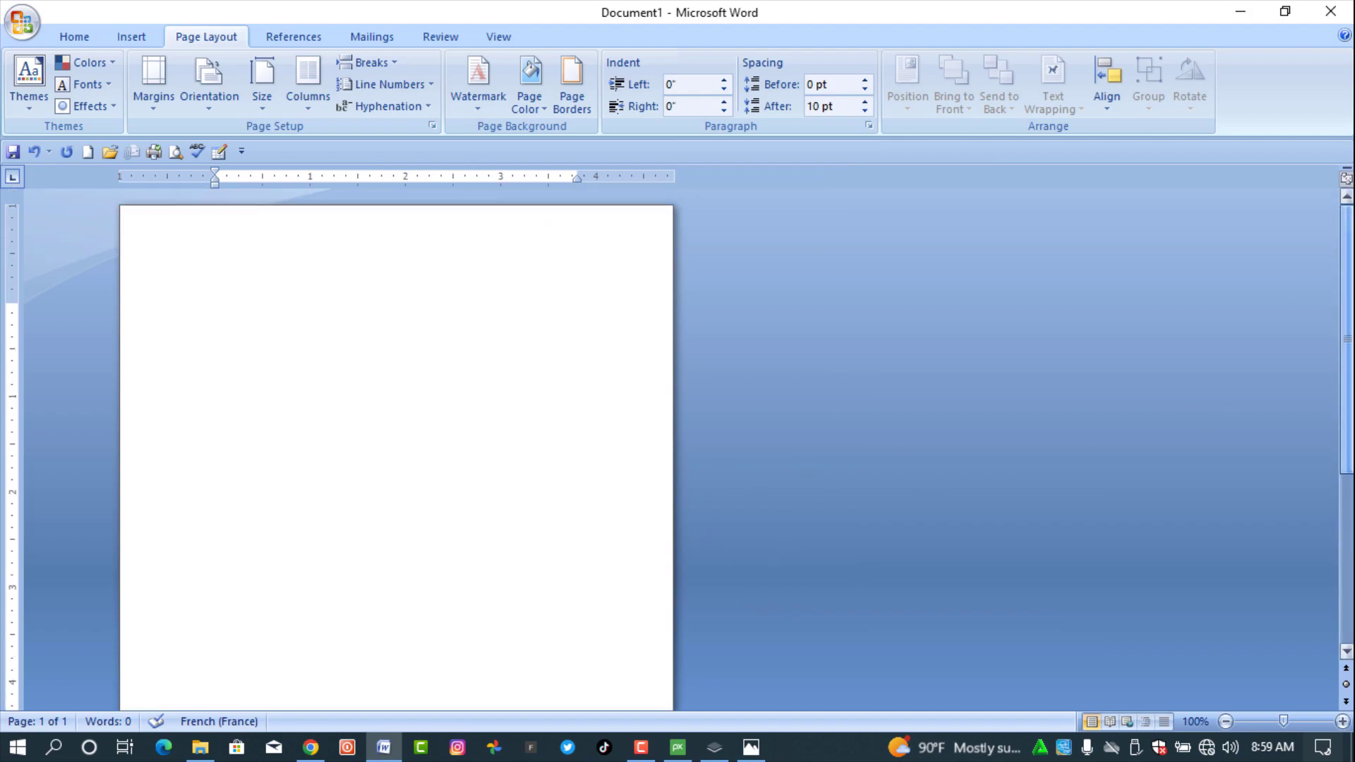
left_click(1226, 721)
left_click(1226, 722)
left_click(1226, 721)
left_click(1226, 721)
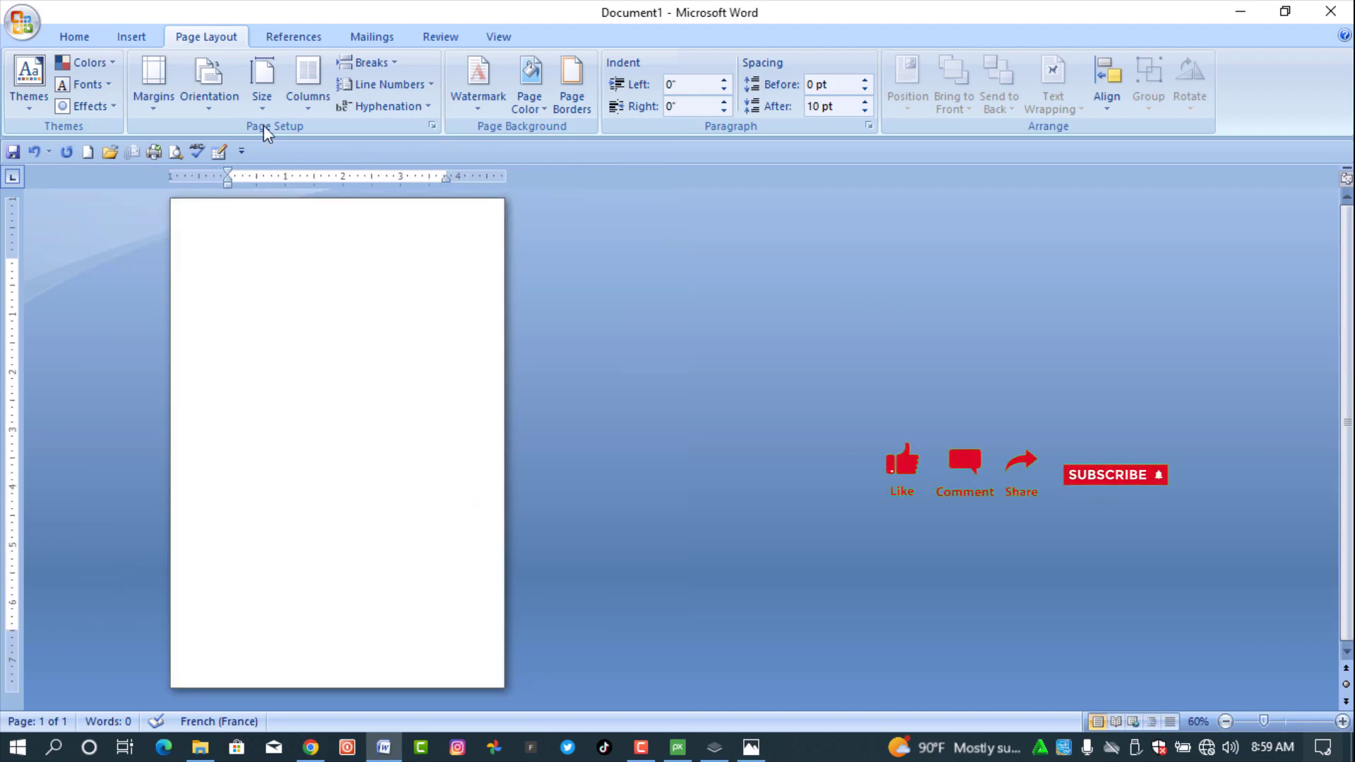
- Set the page margins to the Narrow 0.5-inch preset
left_click(209, 91)
left_click(154, 106)
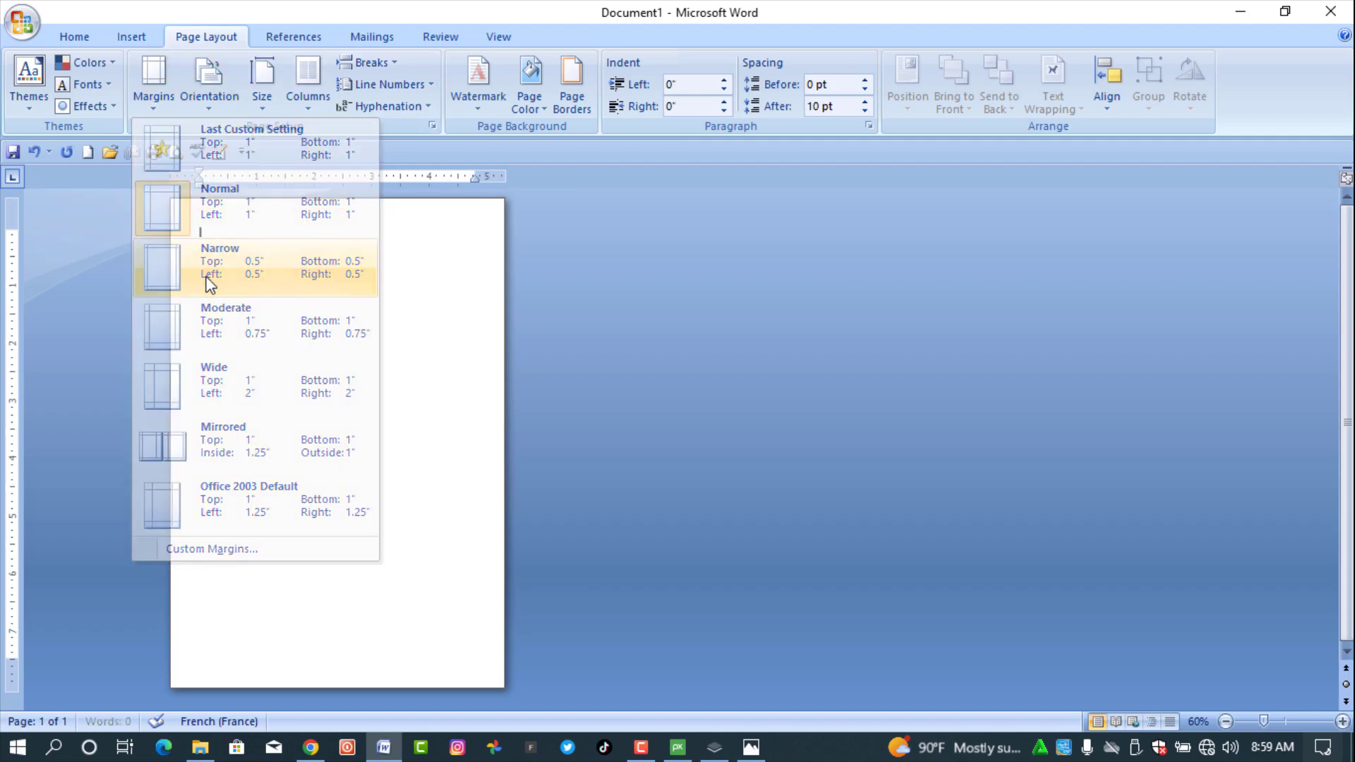
left_click(211, 282)
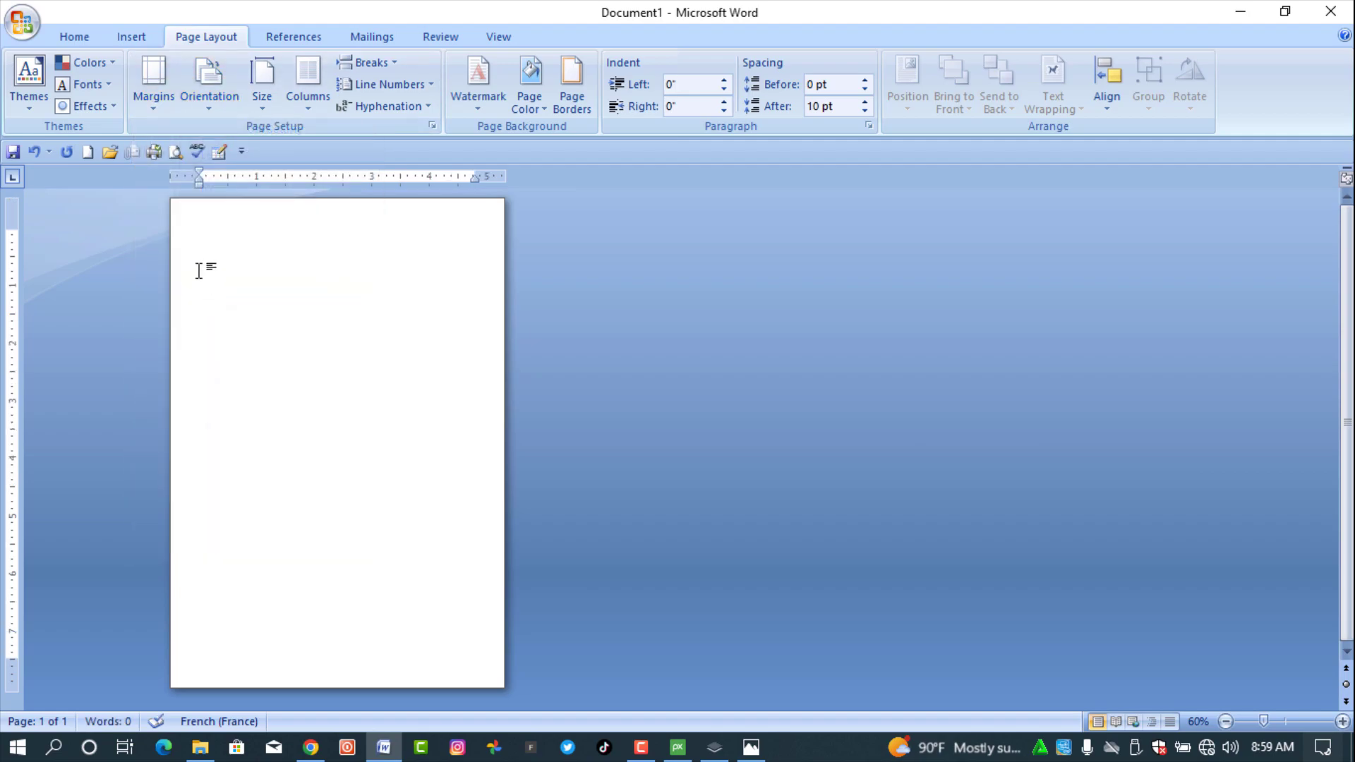
left_click(145, 39)
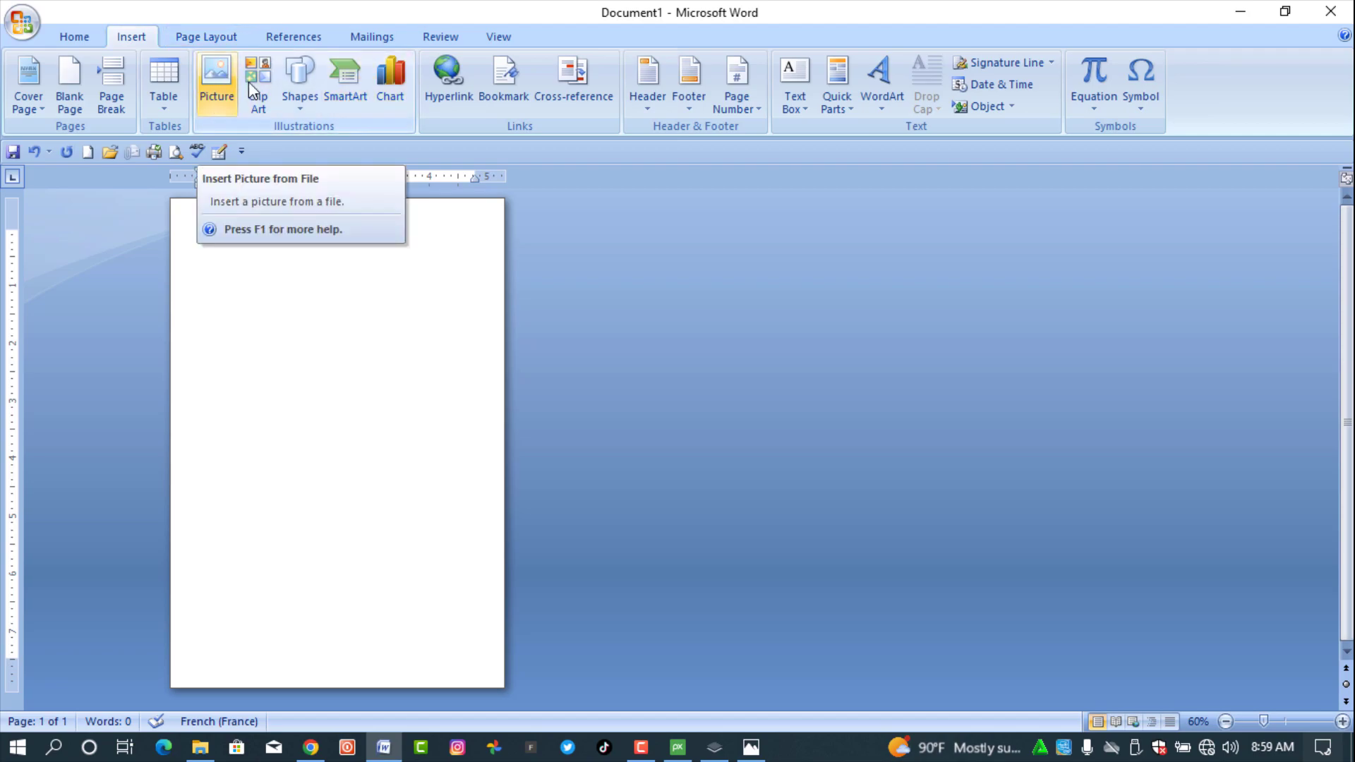
- Draw a rectangle and stretch it to the page edges, about 5.9 by 8.95 inches
left_click(309, 113)
left_click(349, 147)
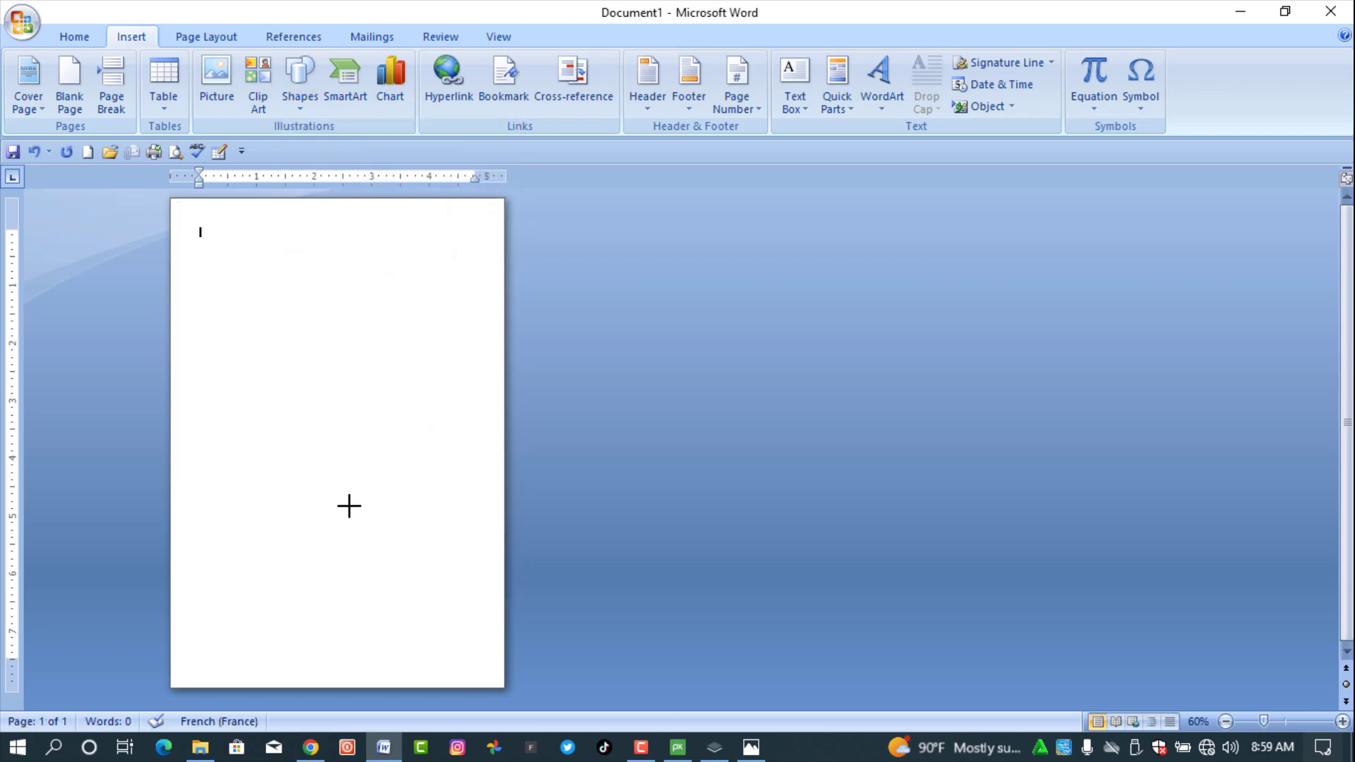
left_click_drag(176, 202, 504, 685)
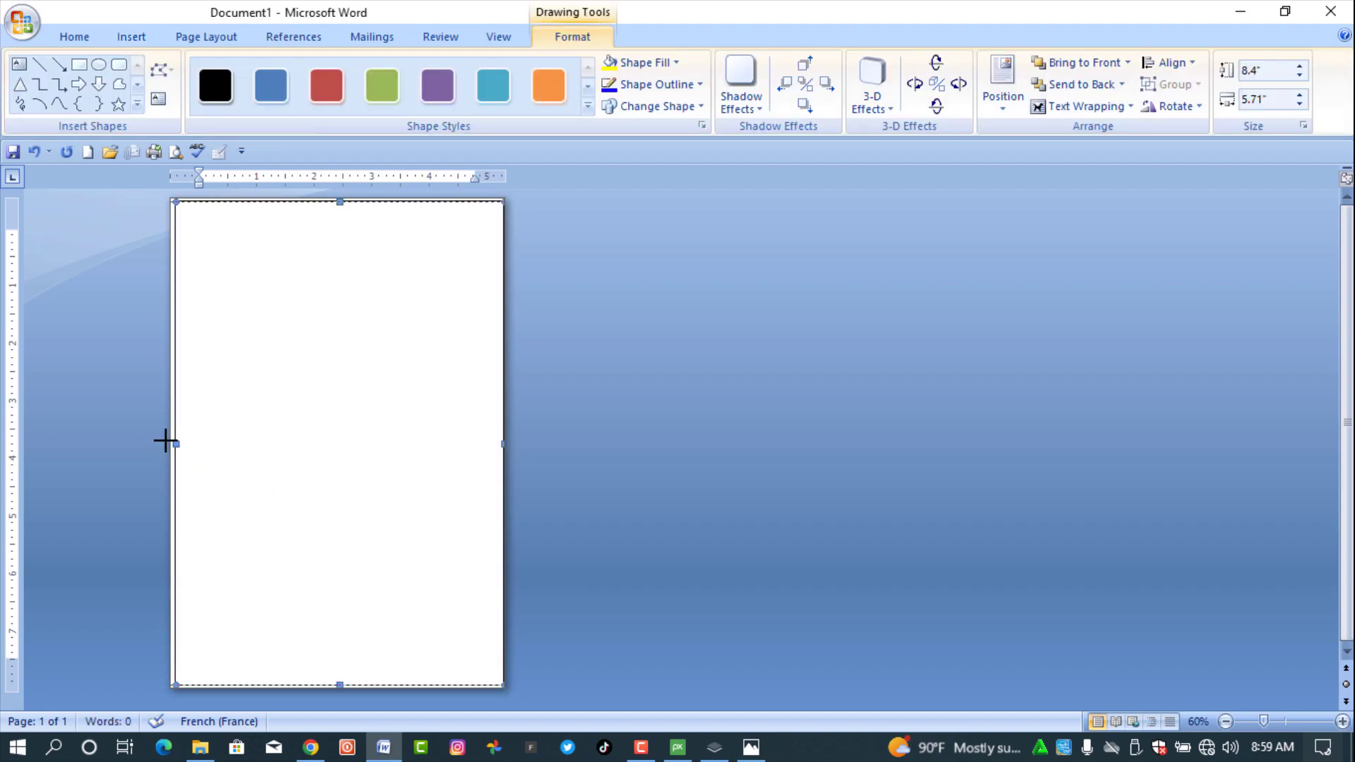
left_click_drag(165, 440, 159, 442)
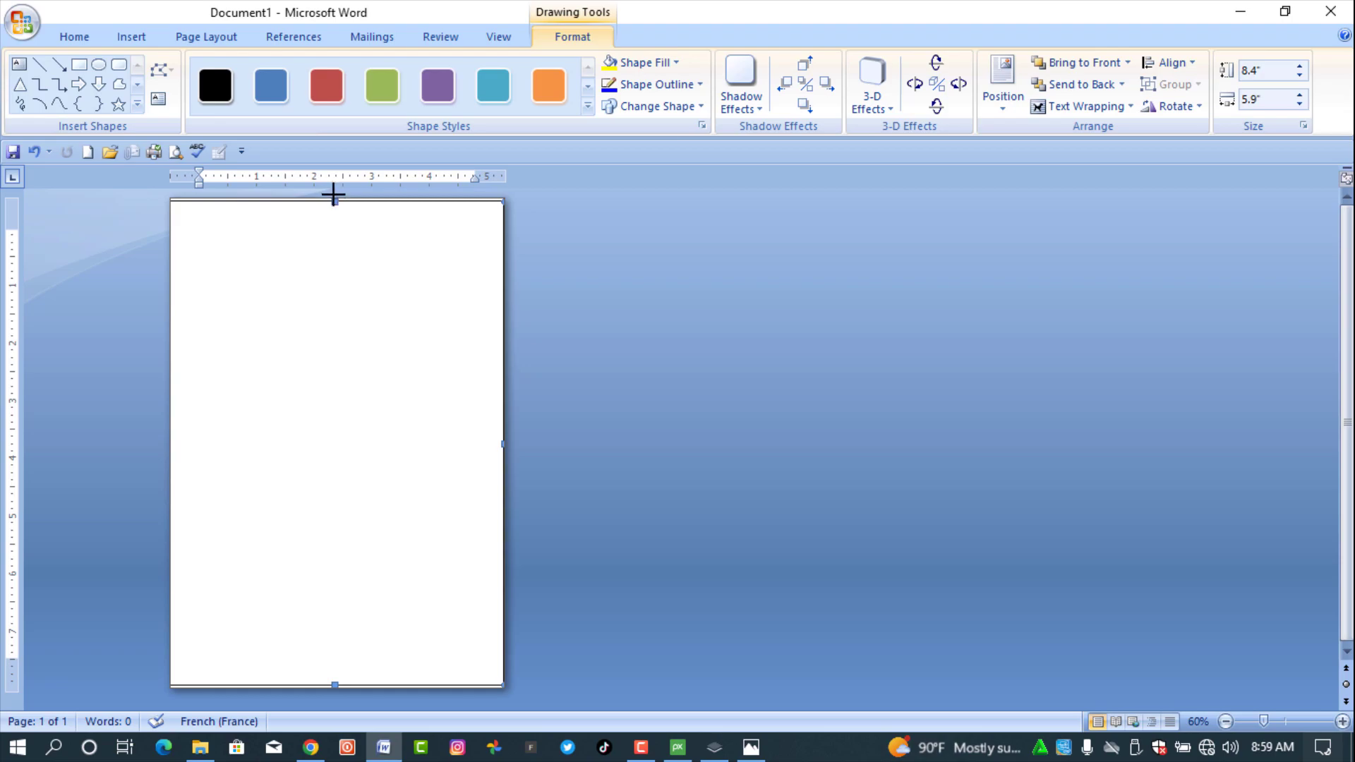
left_click_drag(335, 187, 334, 184)
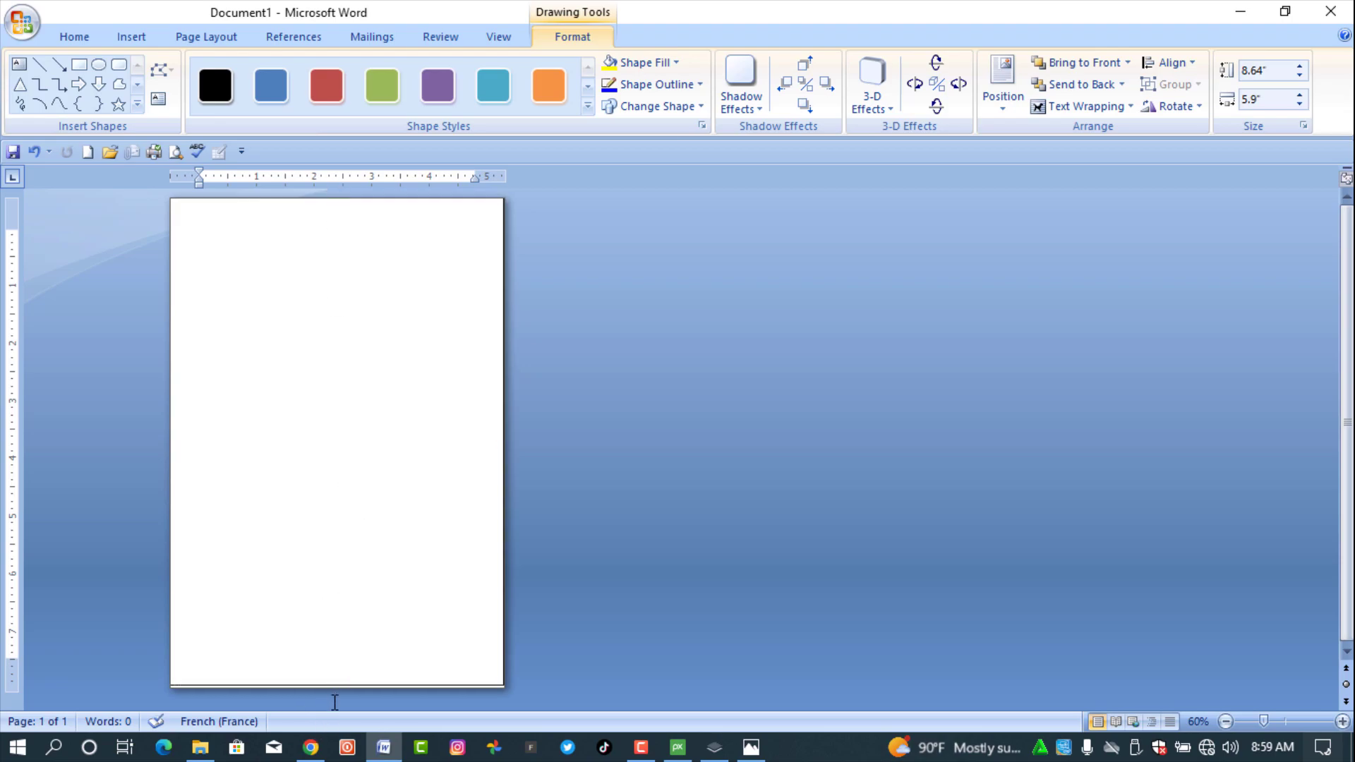
left_click(335, 702)
left_click(336, 688)
left_click_drag(335, 702, 336, 704)
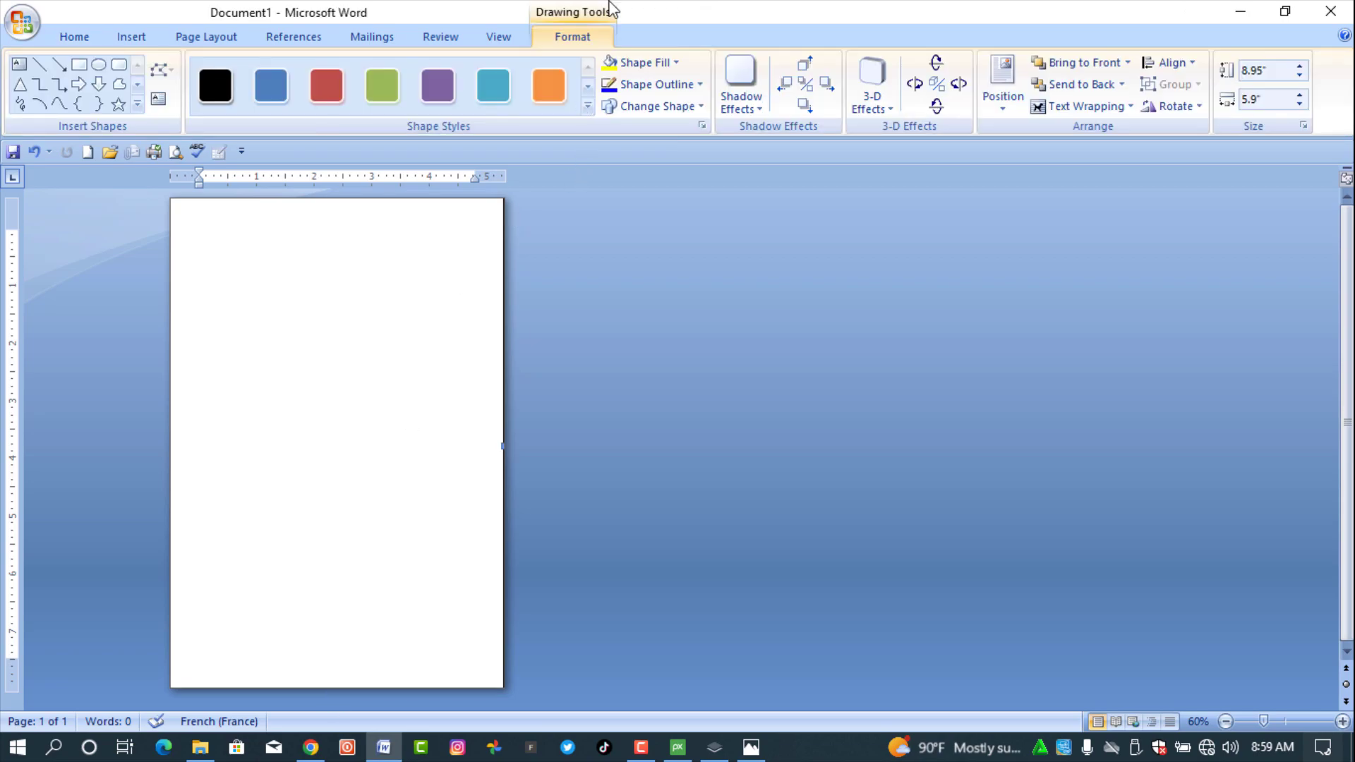
- Fill the rectangle with the vlRVjy floral picture from the E:\Backgroung folder
left_click(640, 62)
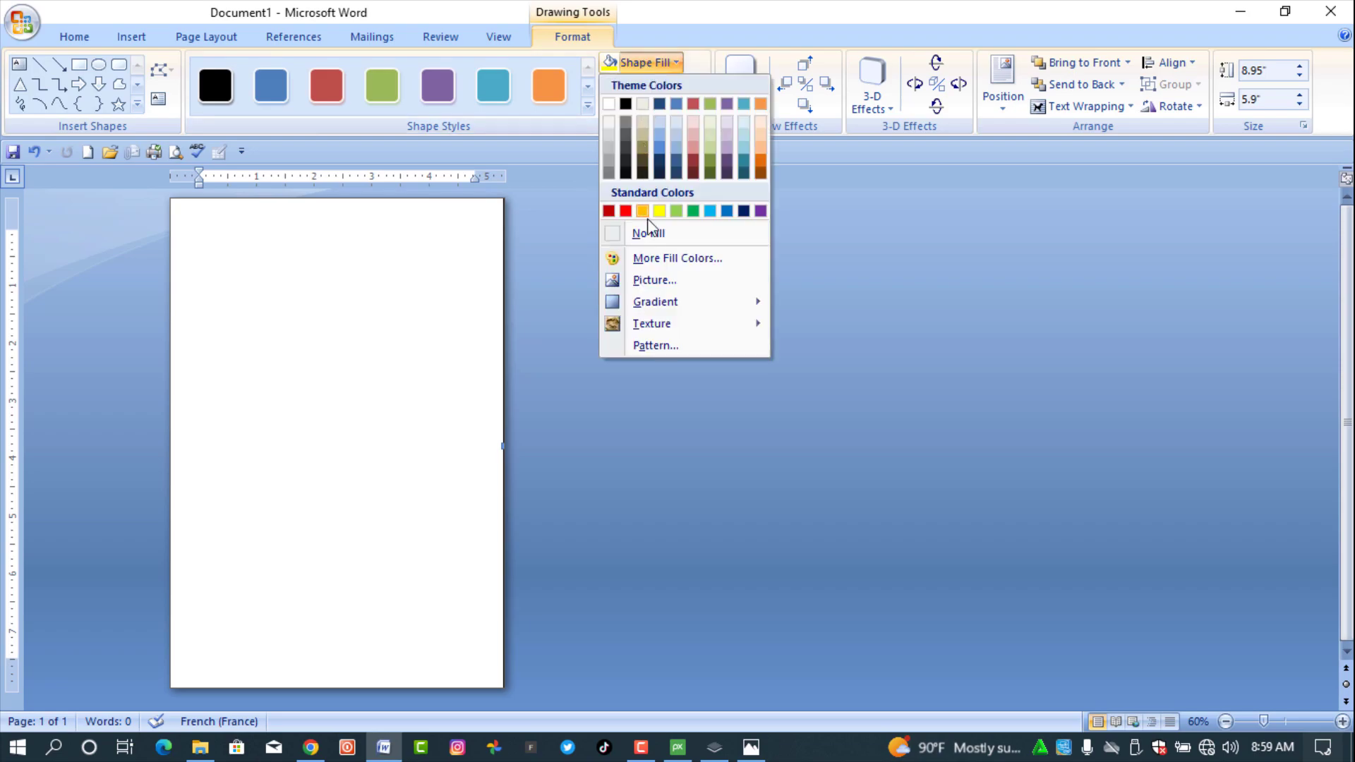
left_click(661, 281)
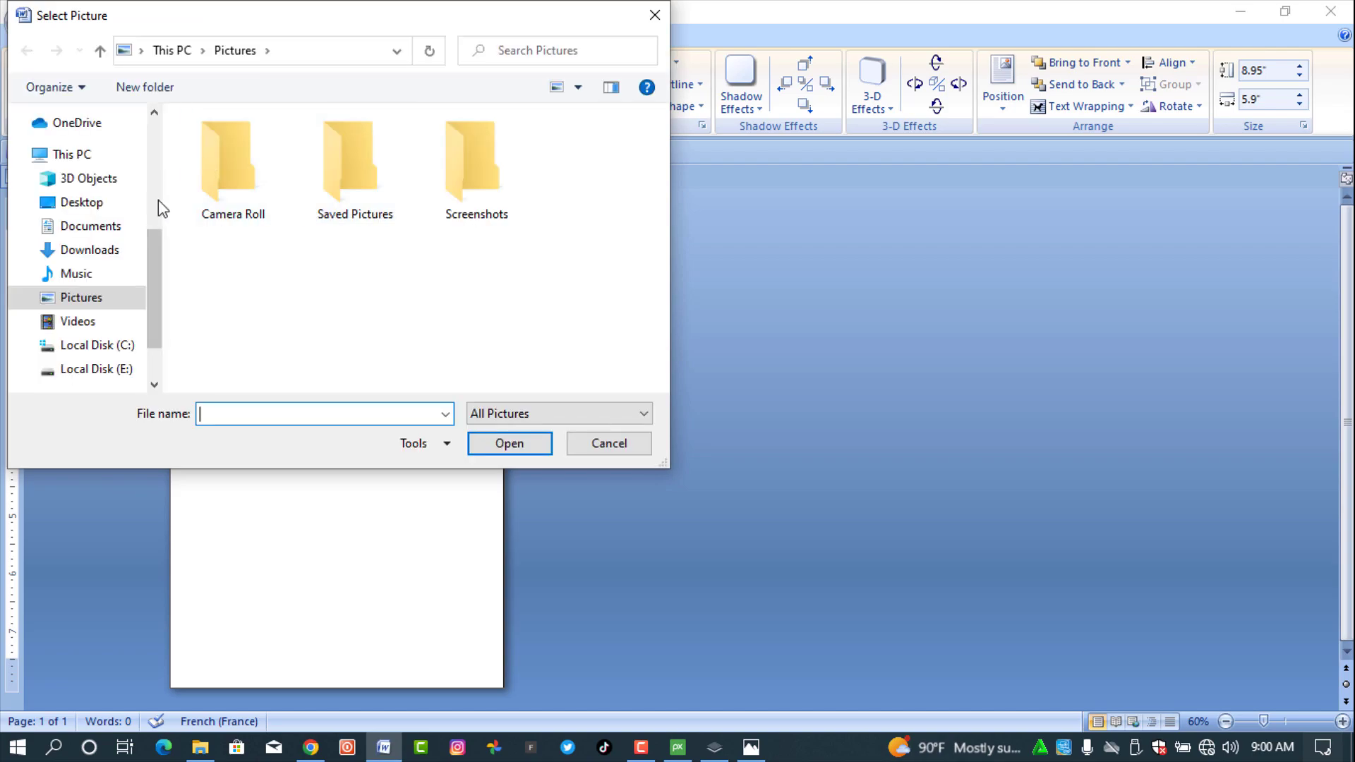
left_click(116, 371)
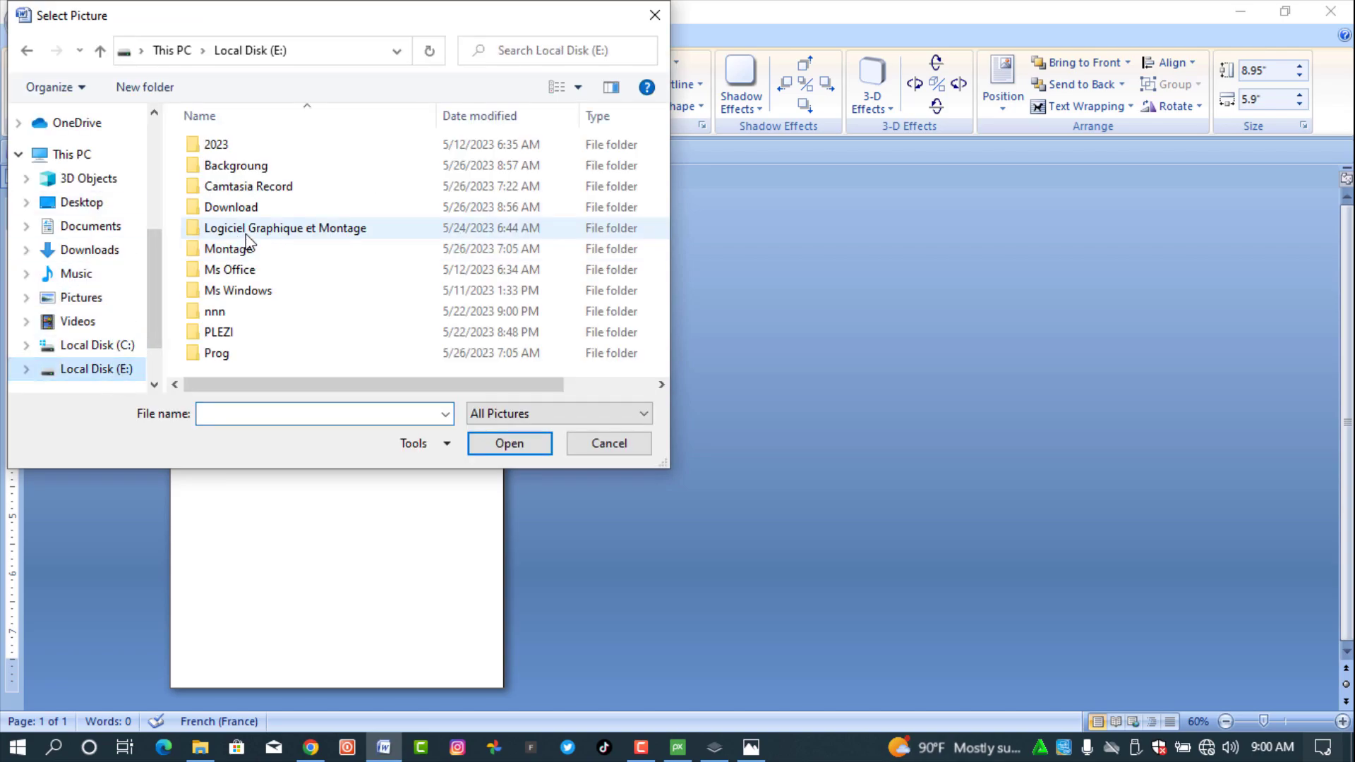
double_click(288, 169)
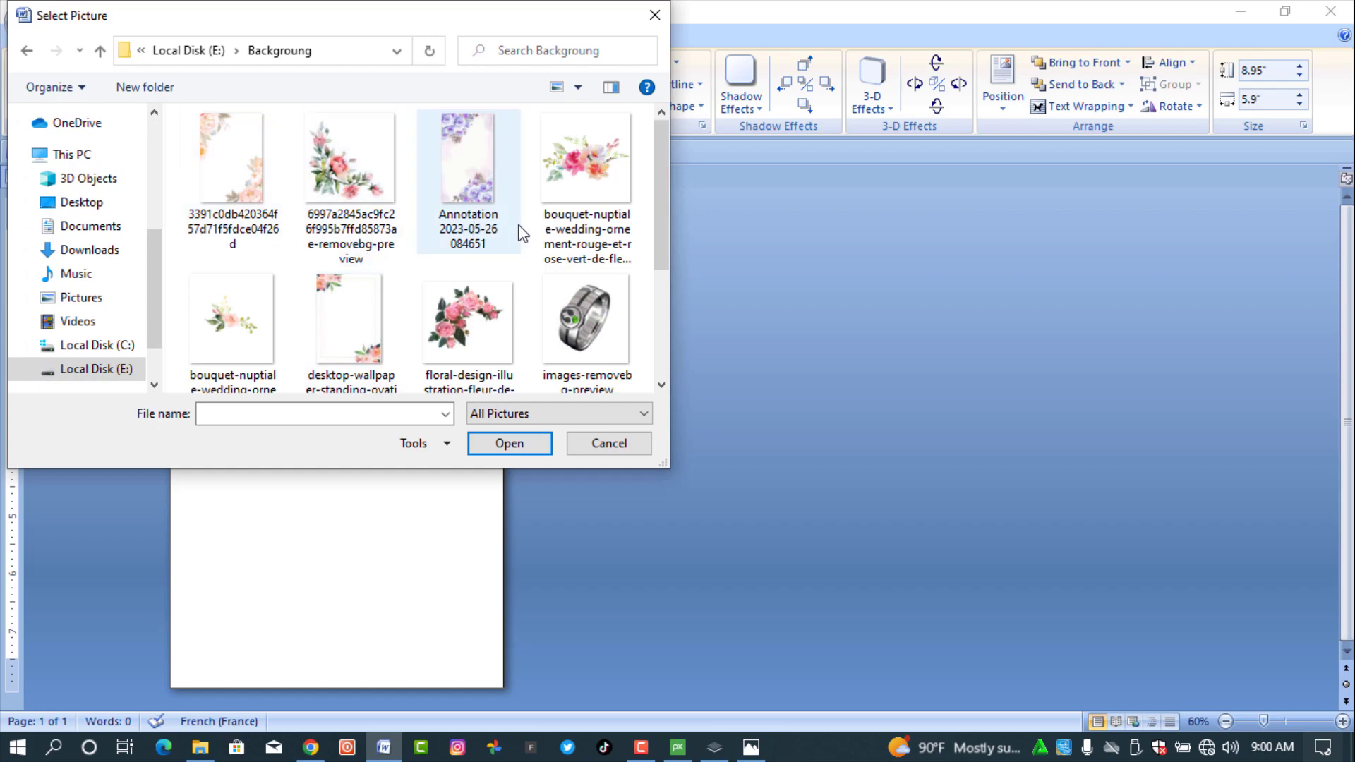
mouse_move(663, 163)
left_mouse_down()
mouse_move(668, 305)
mouse_move(669, 140)
left_mouse_up()
left_click_drag(660, 184, 667, 319)
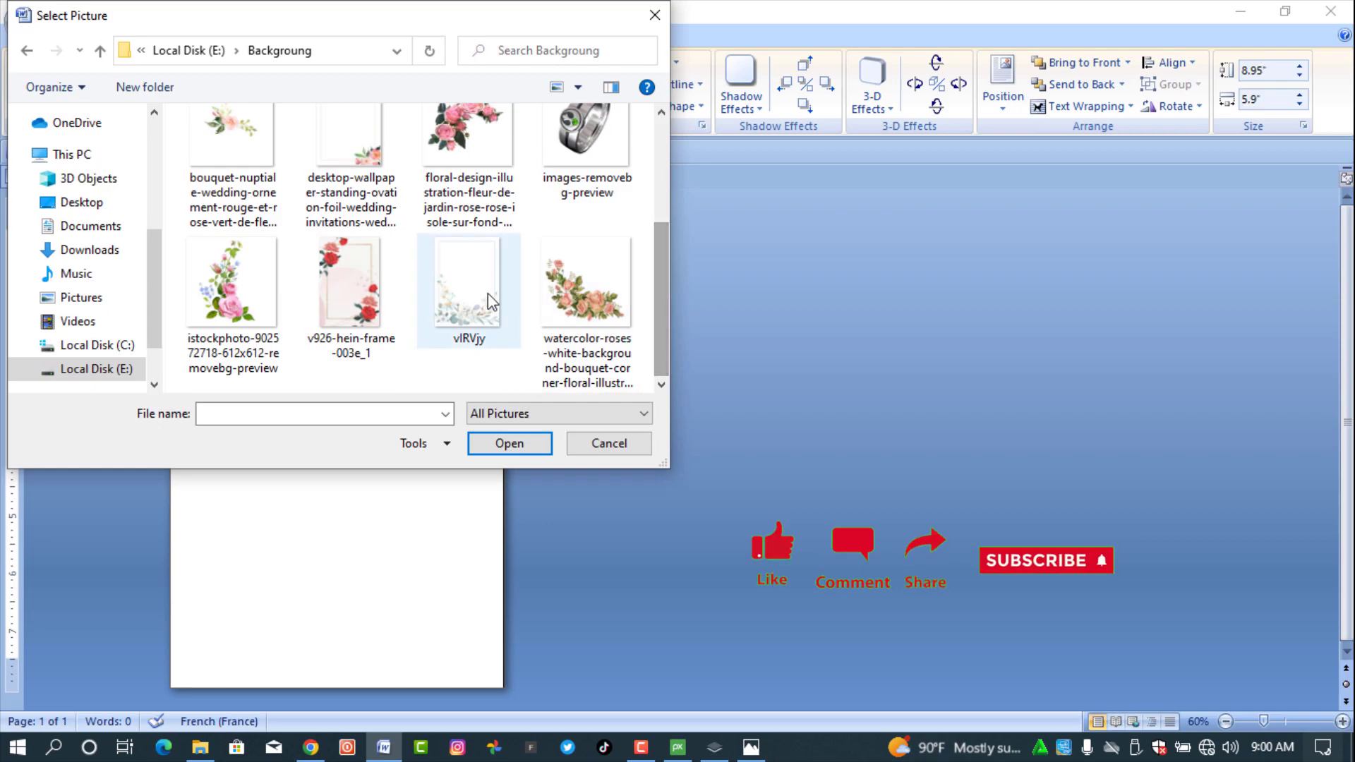
left_click(490, 344)
left_click(516, 447)
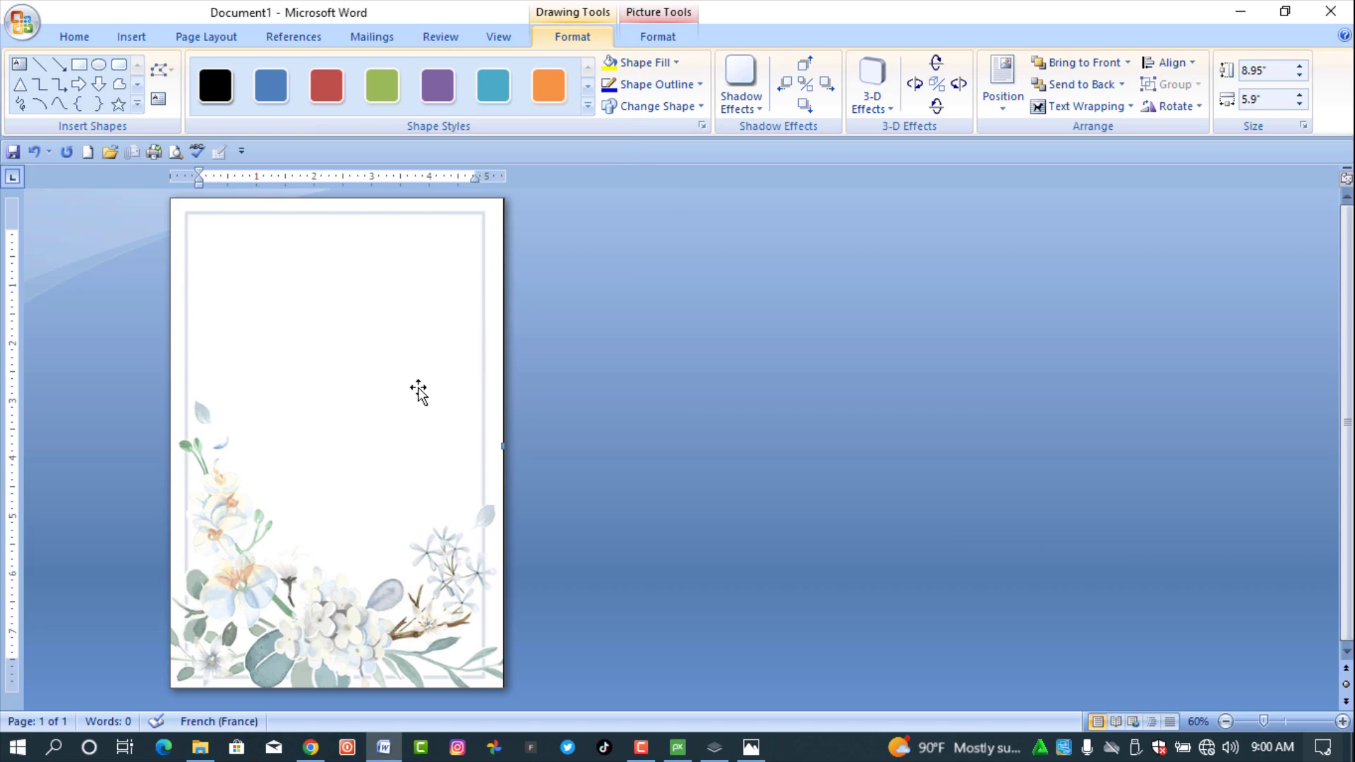
- Remove the framed rectangle's outline and deselect it
left_click(663, 86)
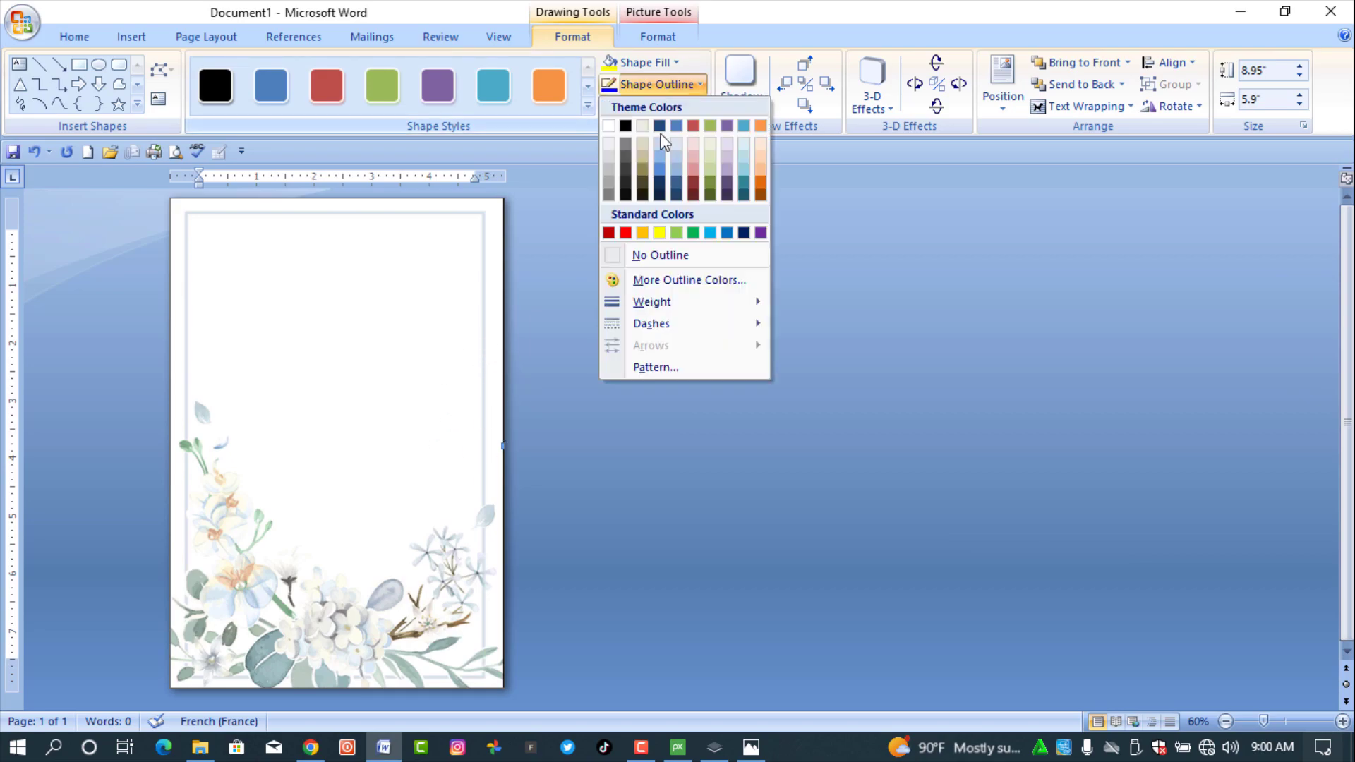
left_click(663, 256)
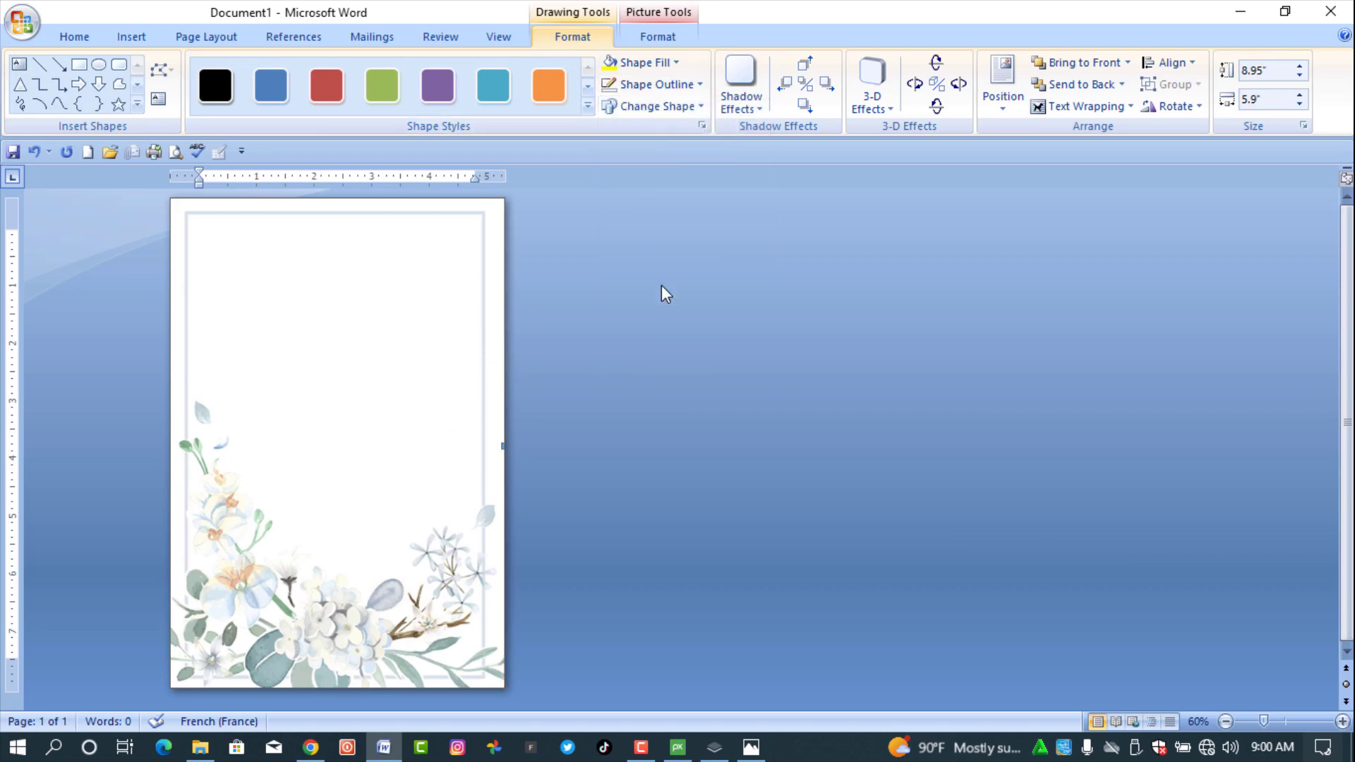
left_click(650, 369)
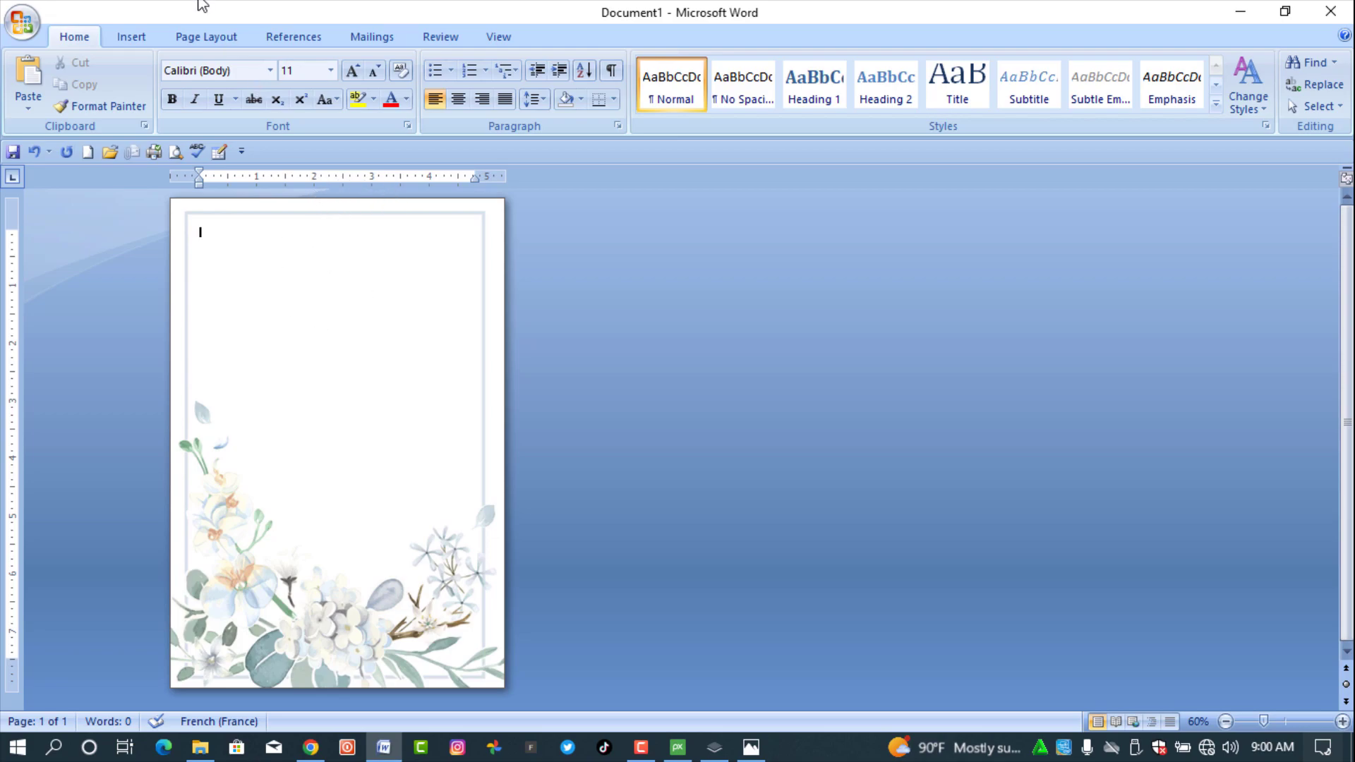
- Draw a text box across the page top with No Fill
left_click(131, 37)
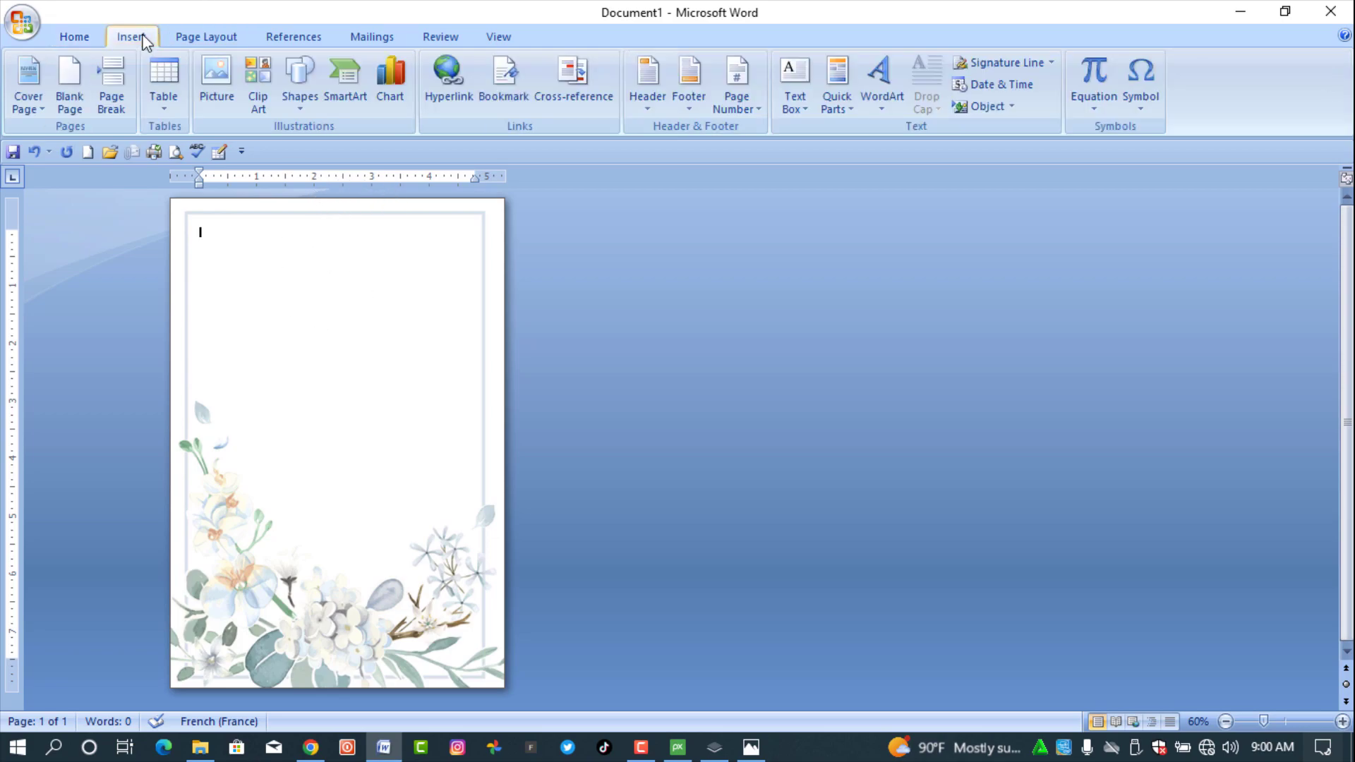
left_click(297, 105)
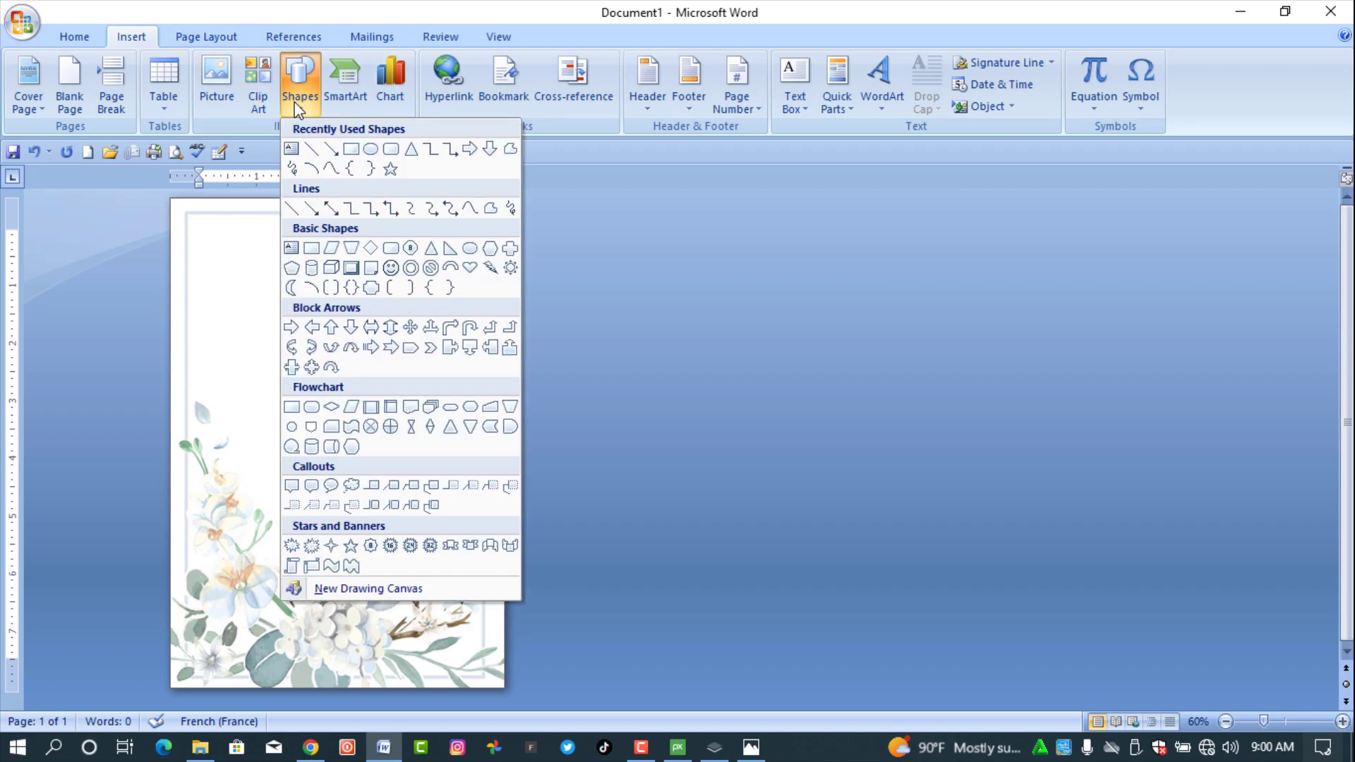
left_click(291, 148)
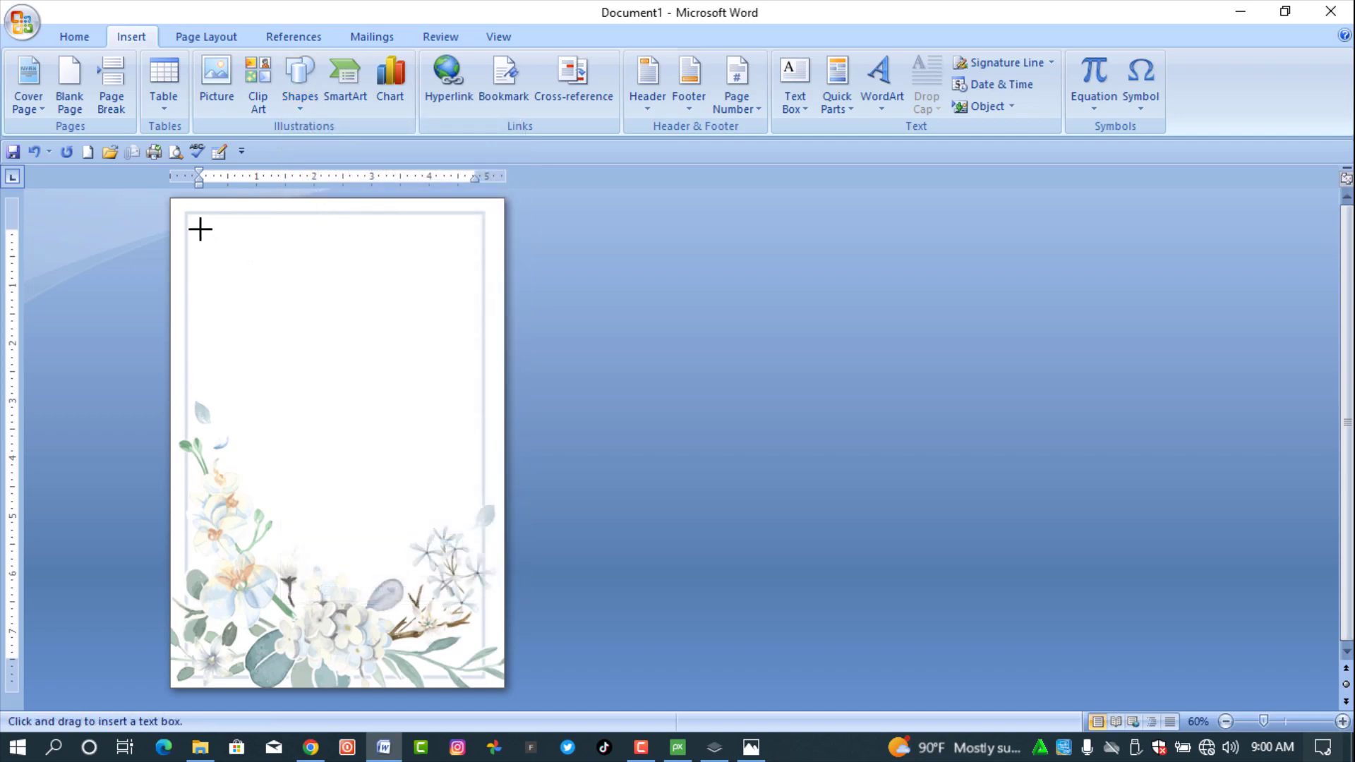
left_click_drag(201, 228, 463, 342)
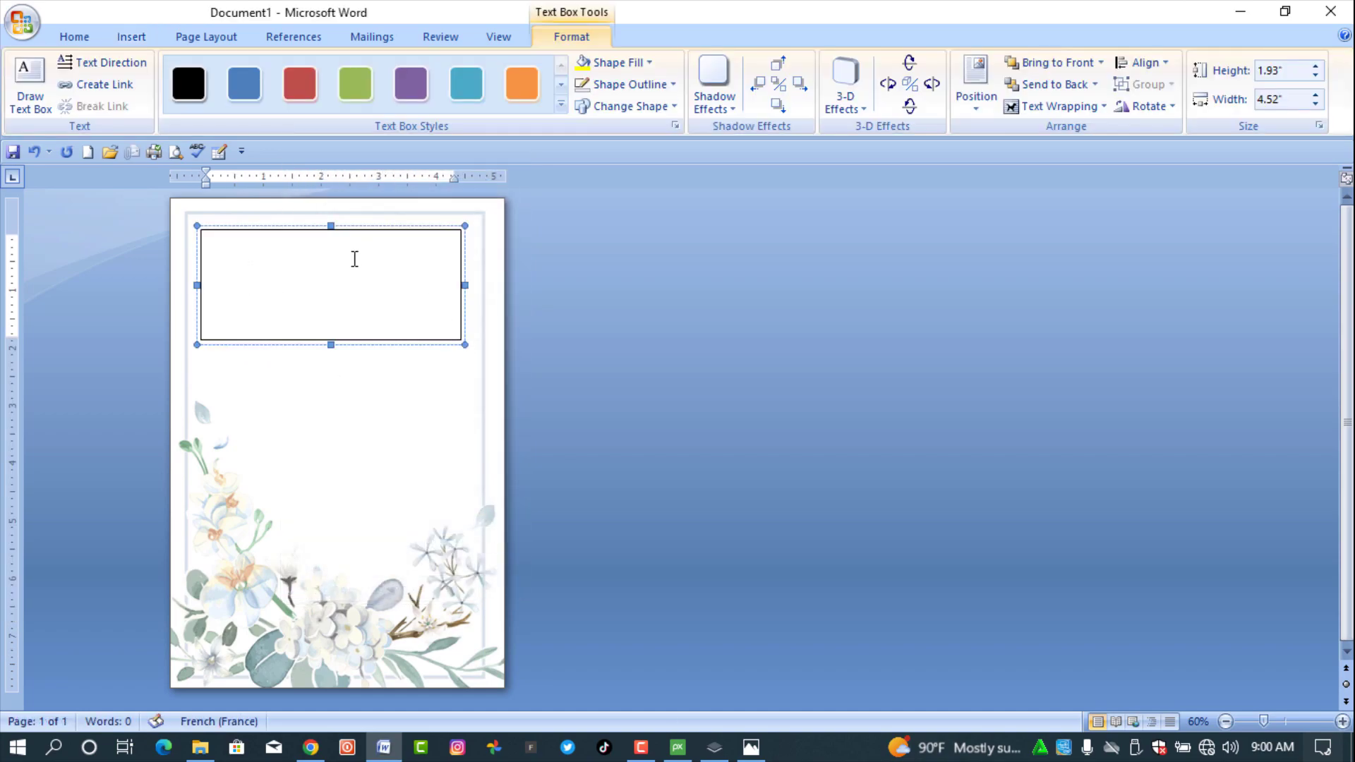
left_click(627, 61)
left_click(621, 234)
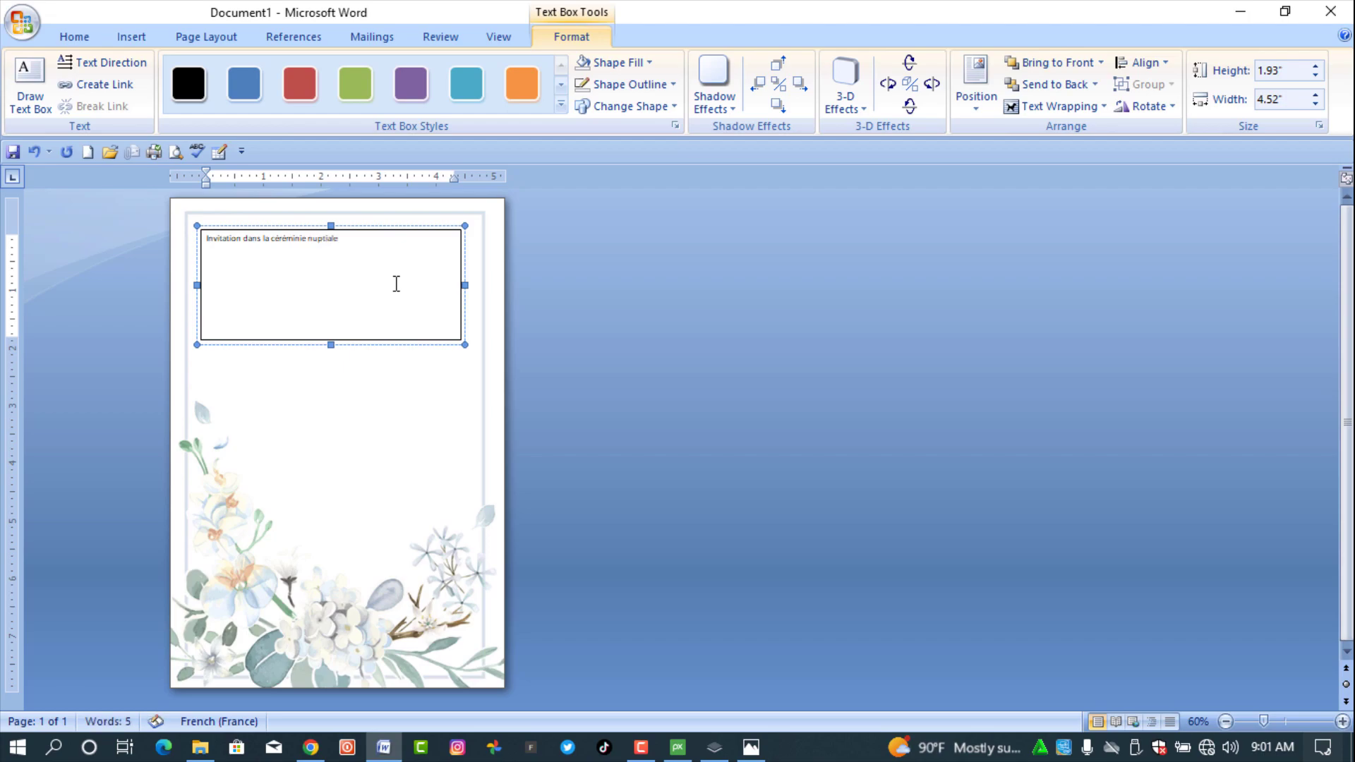
- Type the title with 'de' on a second line, then select all of it
key("Return")
key("Return")
type("ddd")
key("BackSpace")
key("BackSpace")
key("BackSpace")
type("d")
key("BackSpace")
type("de")
key("ctrl+a")
- Format the title centred in Arial Black, grown to size 20
left_click(74, 36)
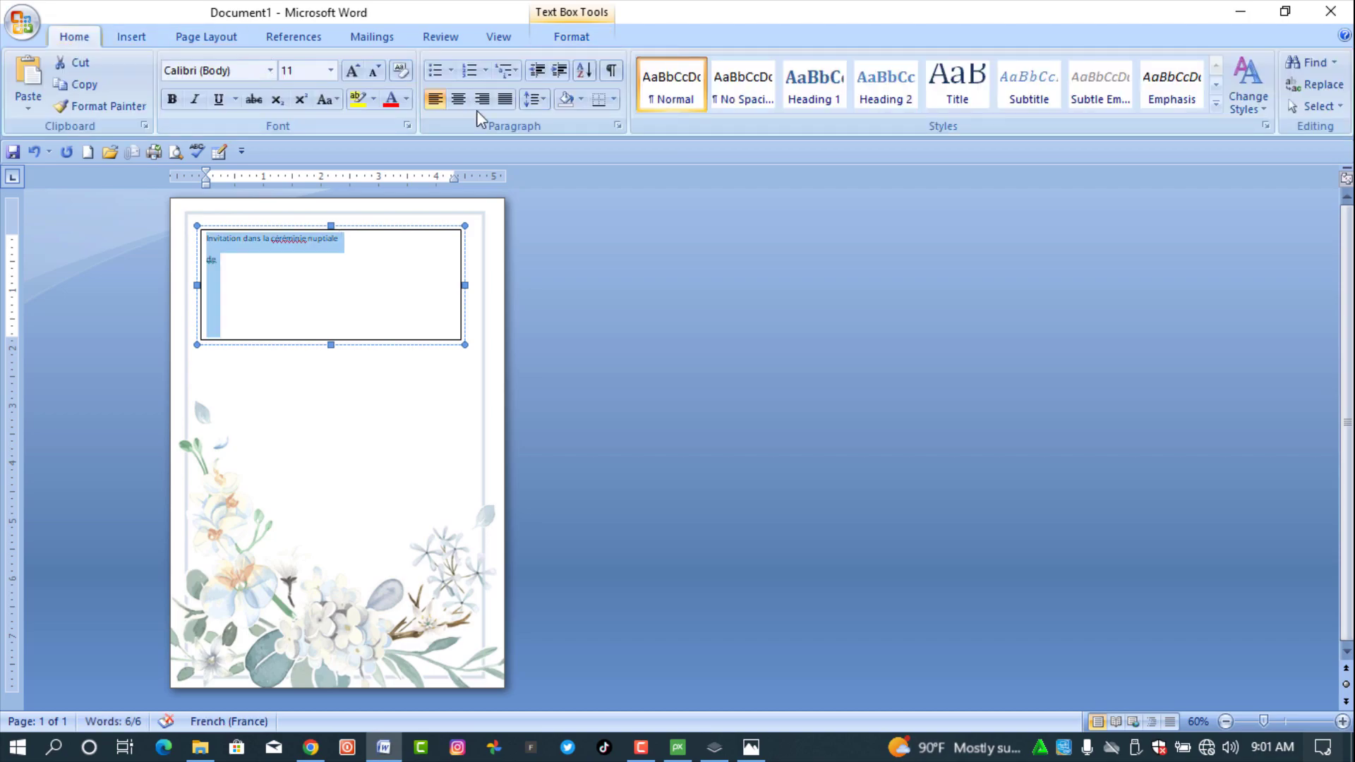
left_click(458, 99)
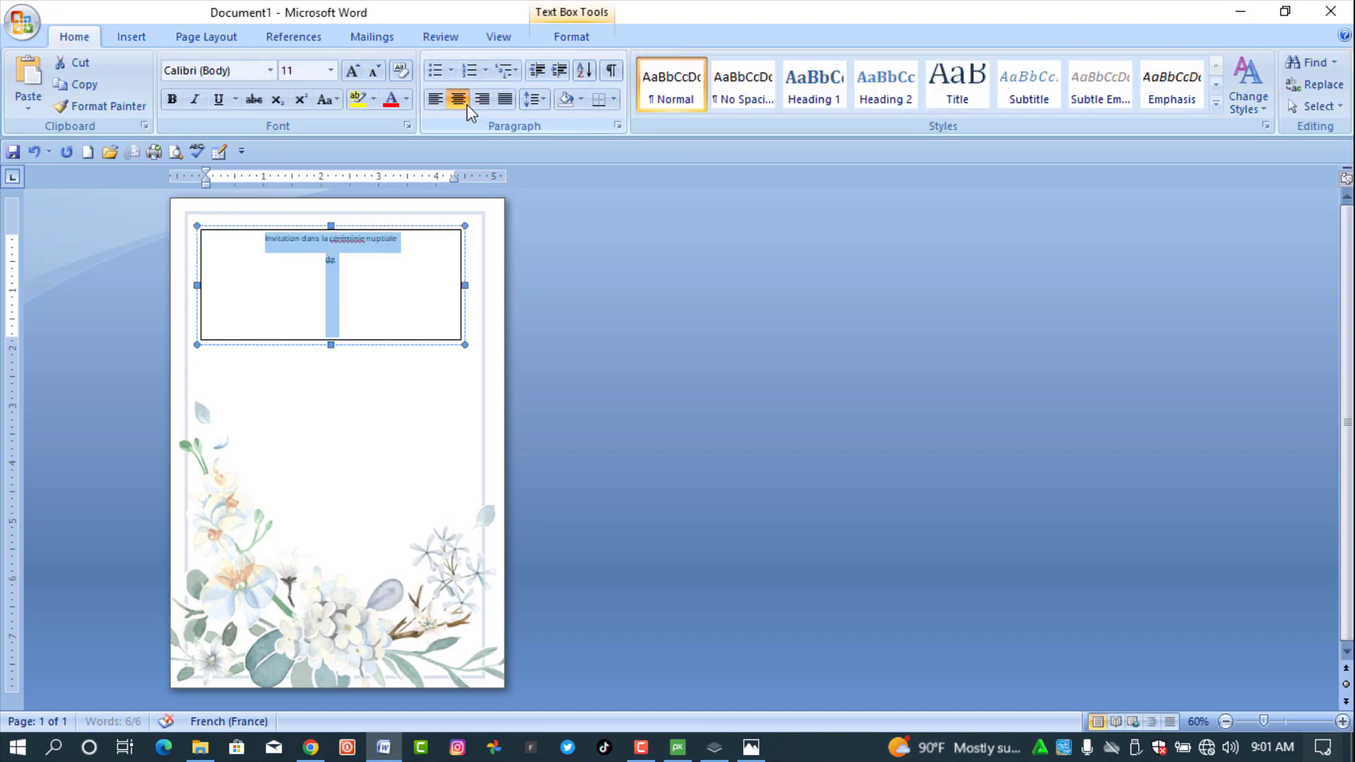
left_click(271, 70)
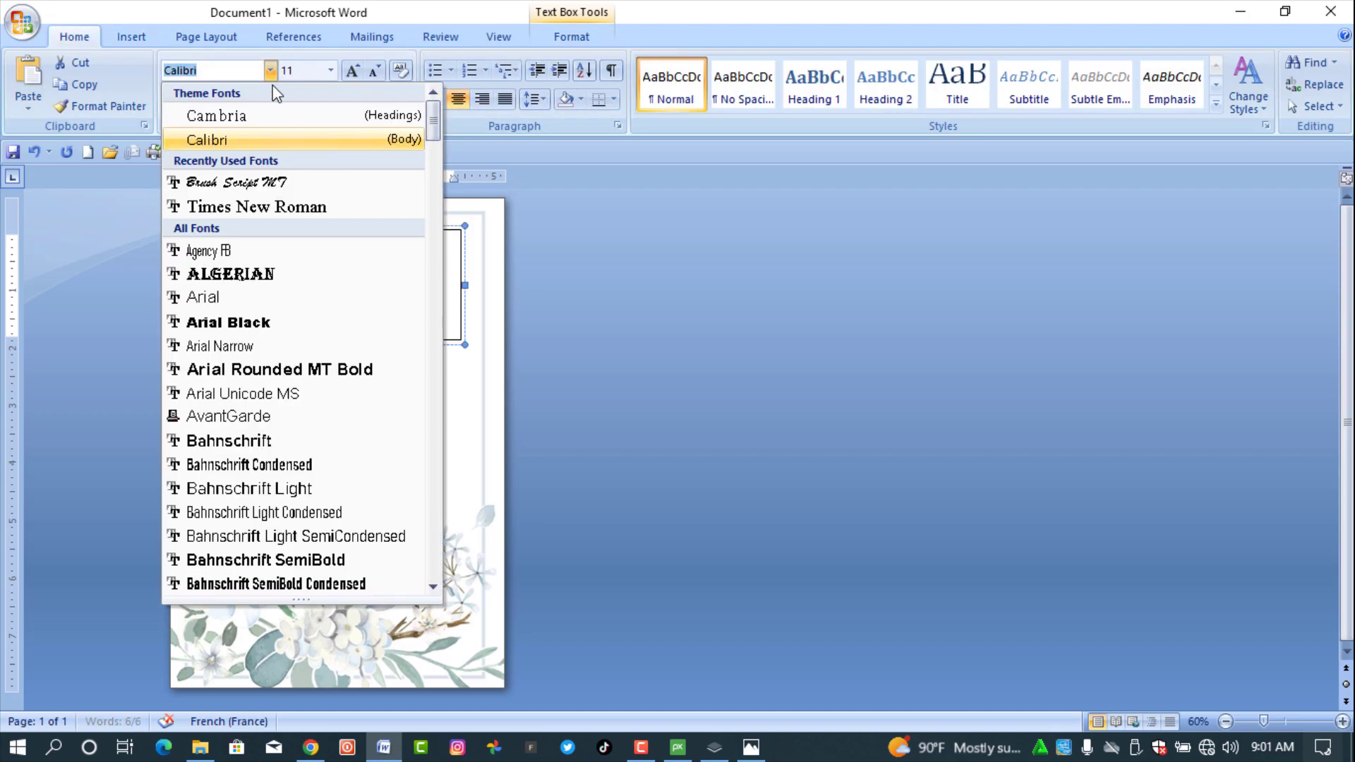
left_click(247, 326)
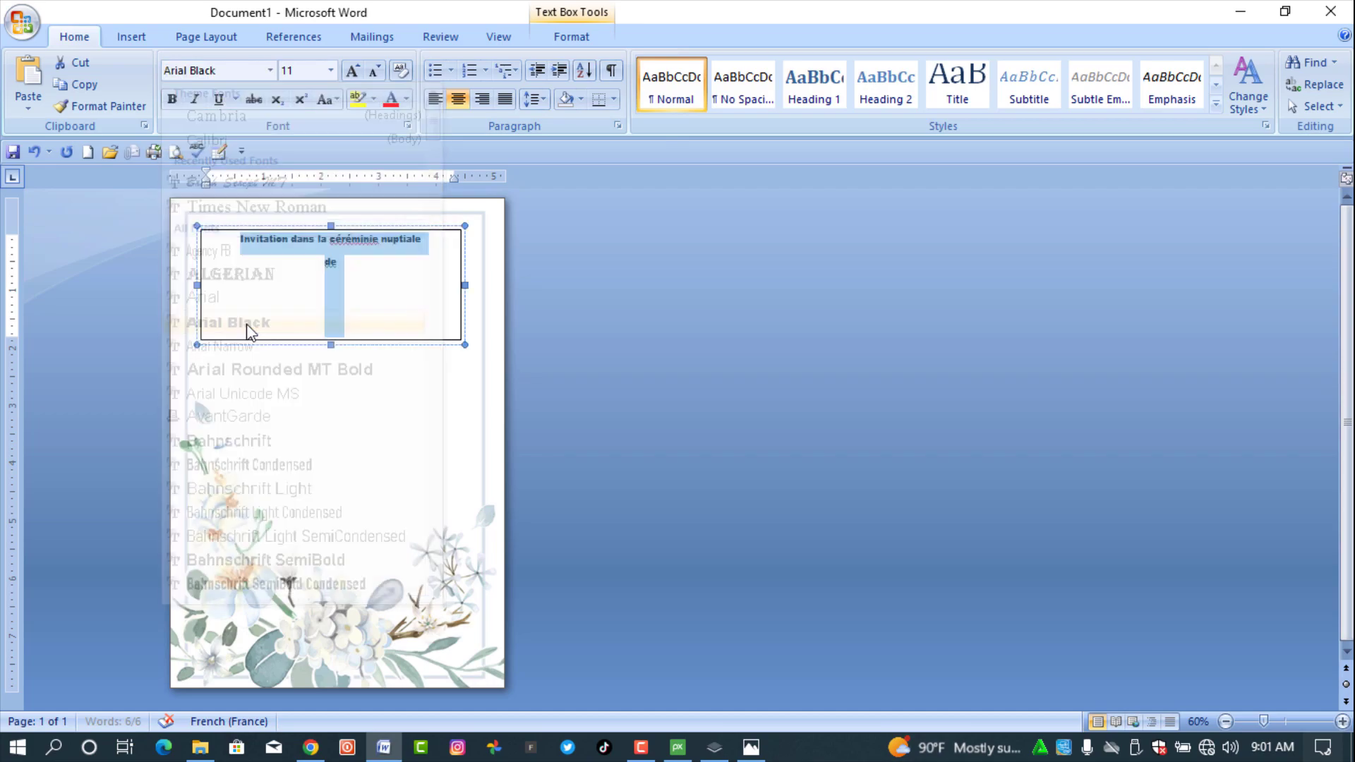
left_click(352, 71)
left_click(353, 70)
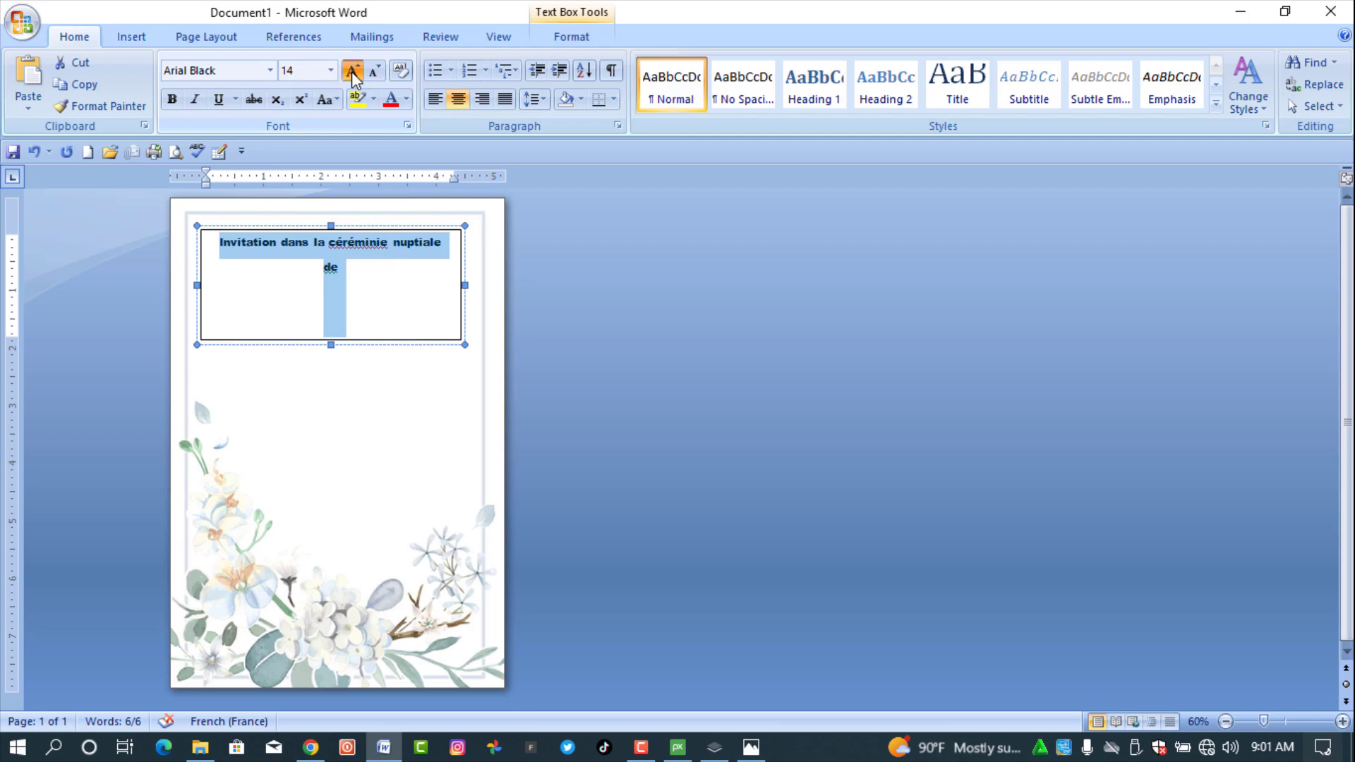
left_click(353, 71)
left_click(353, 72)
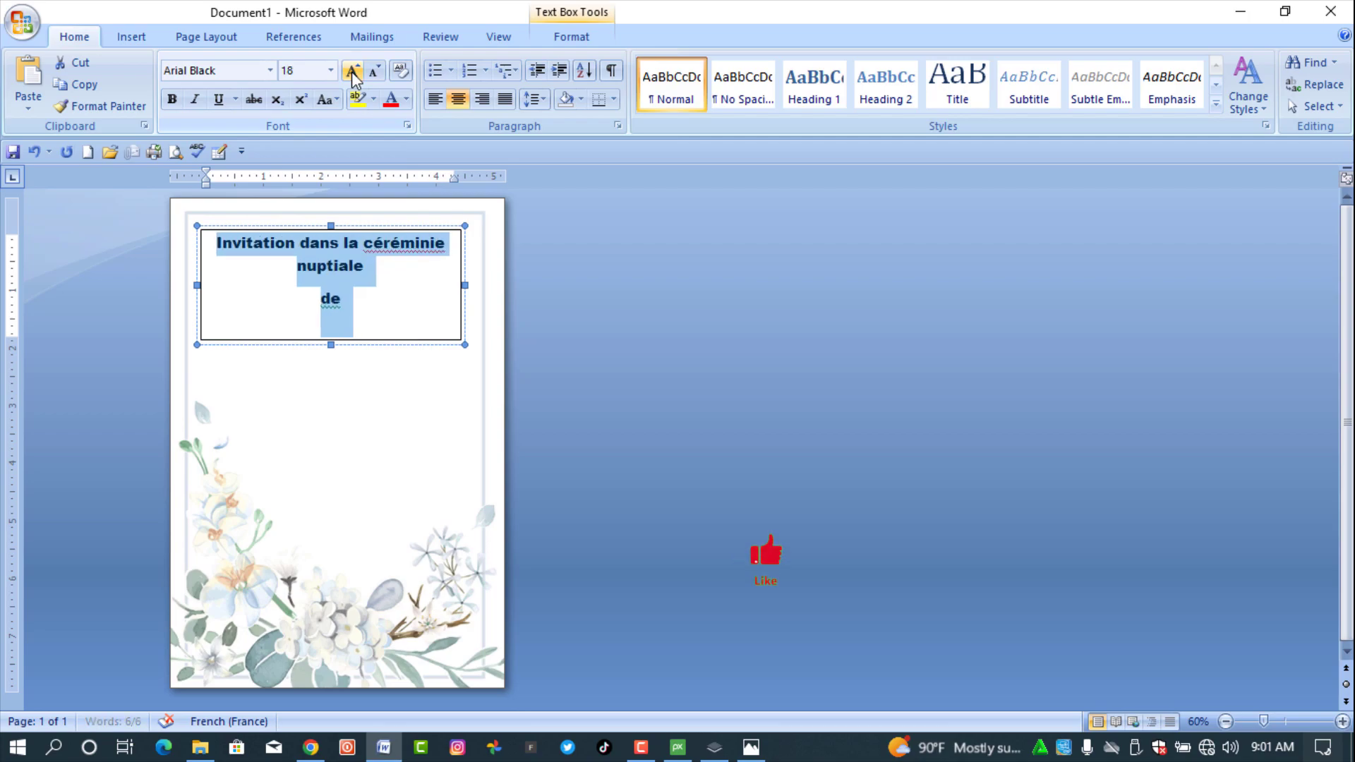
left_click(353, 72)
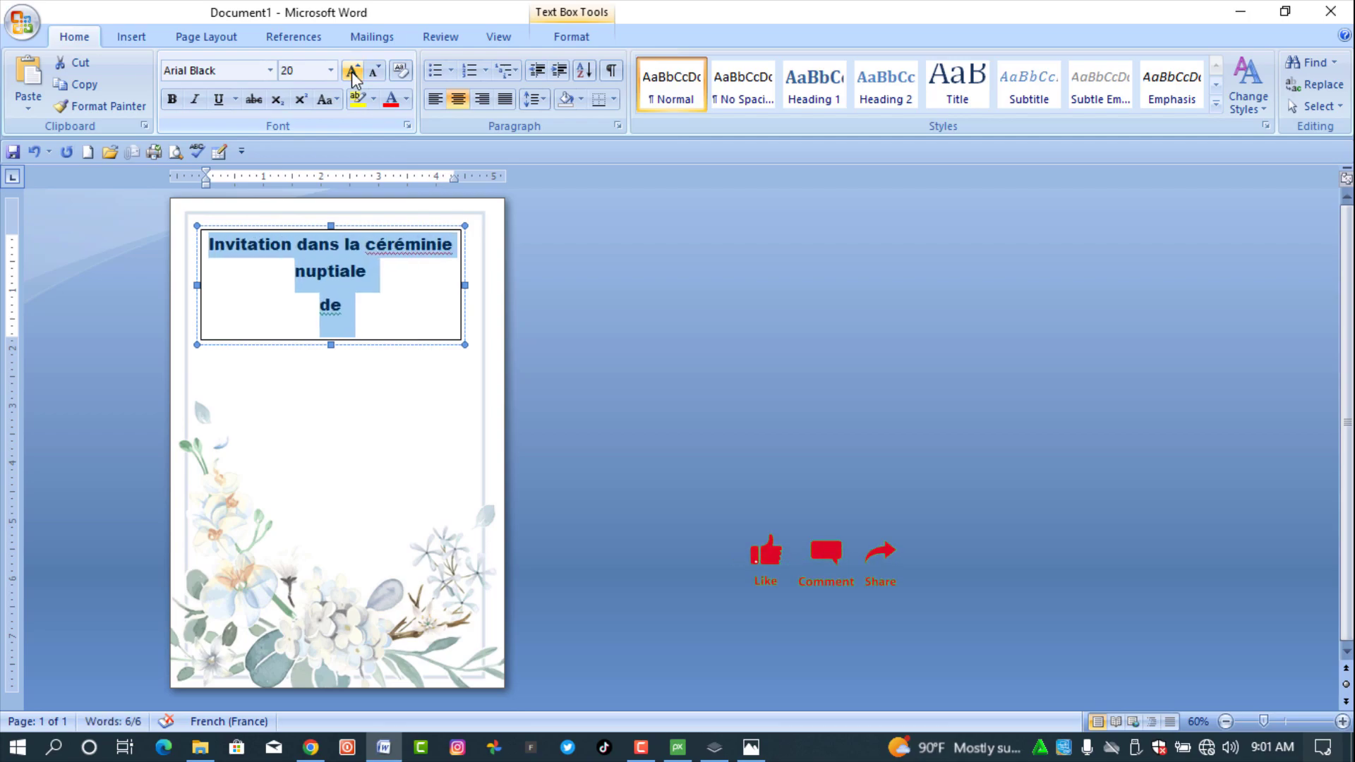
- Move 'de' up after 'nuptiale' and correct 'céréminie' to 'cérémonie'
left_click(348, 311)
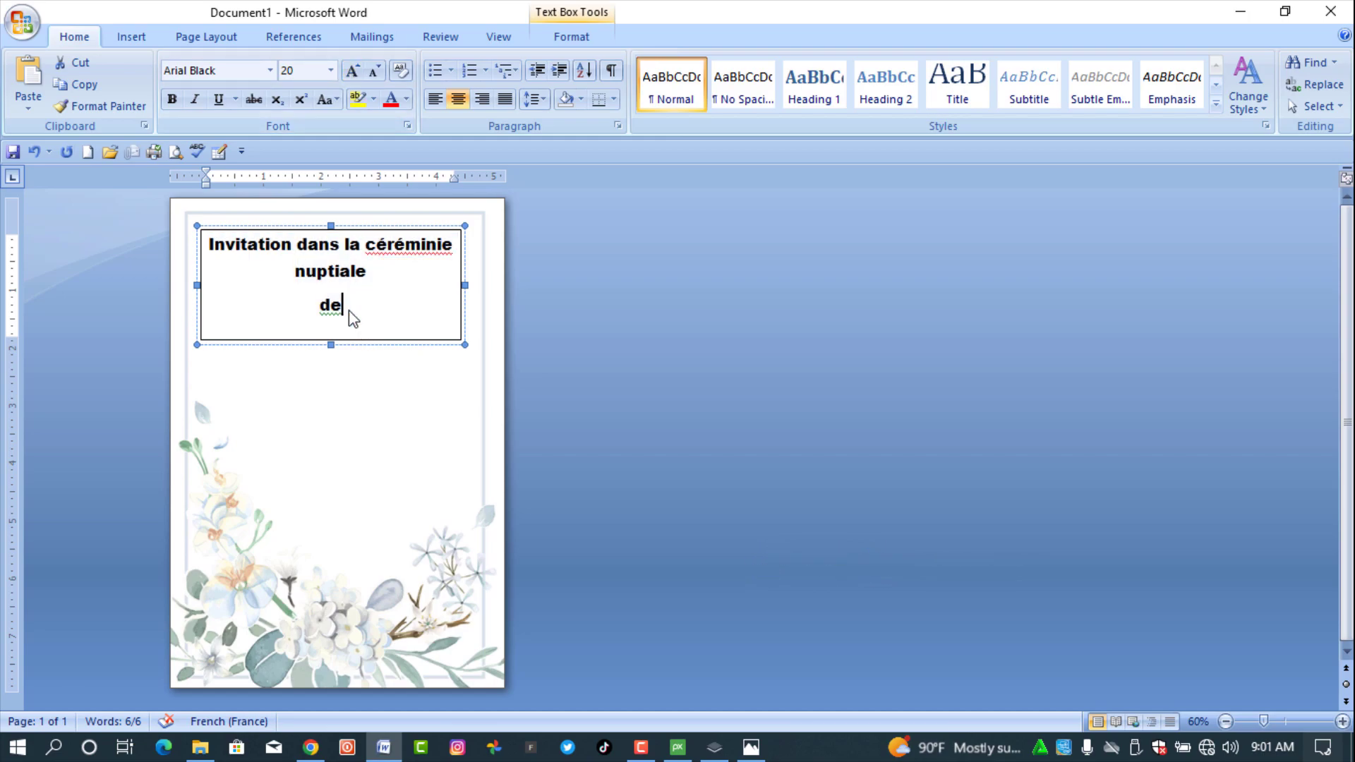
key("BackSpace")
key("BackSpace")
key("BackSpace")
key("BackSpace")
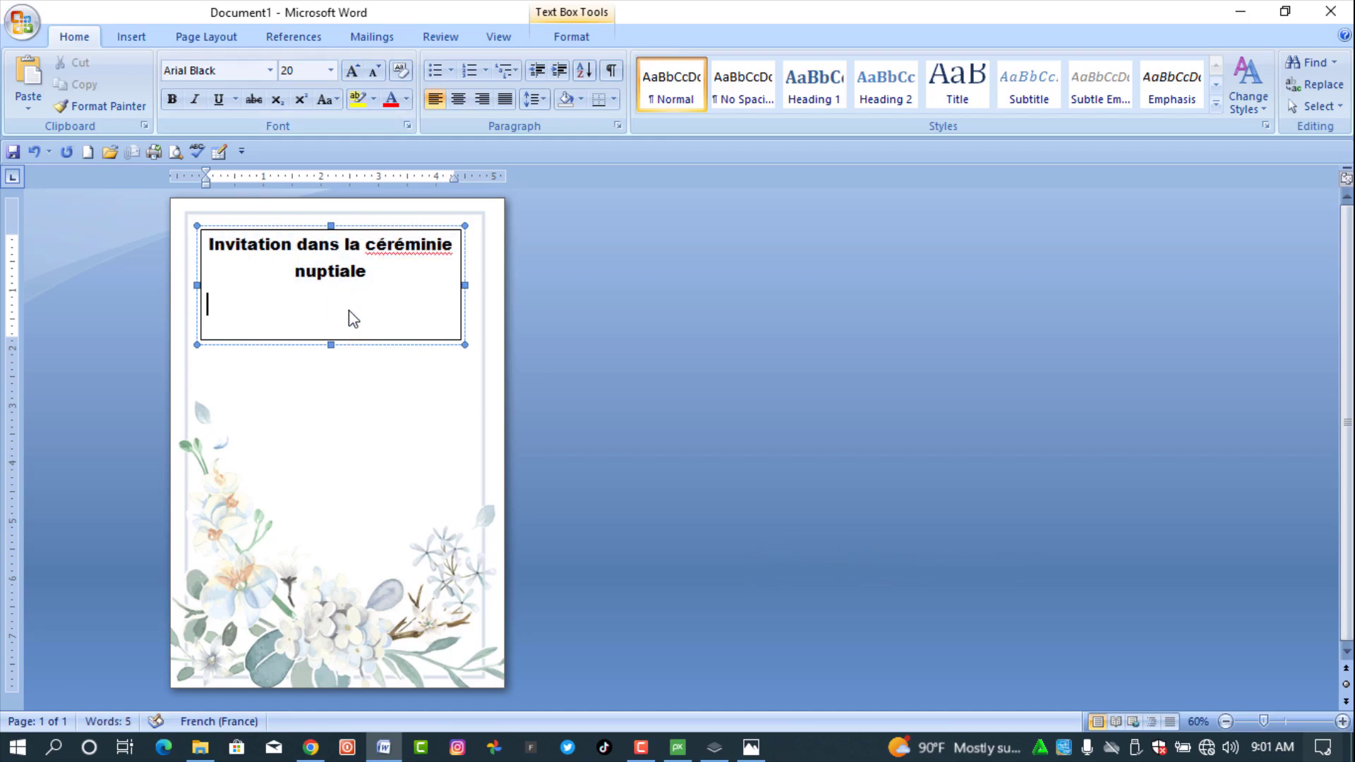
type("de")
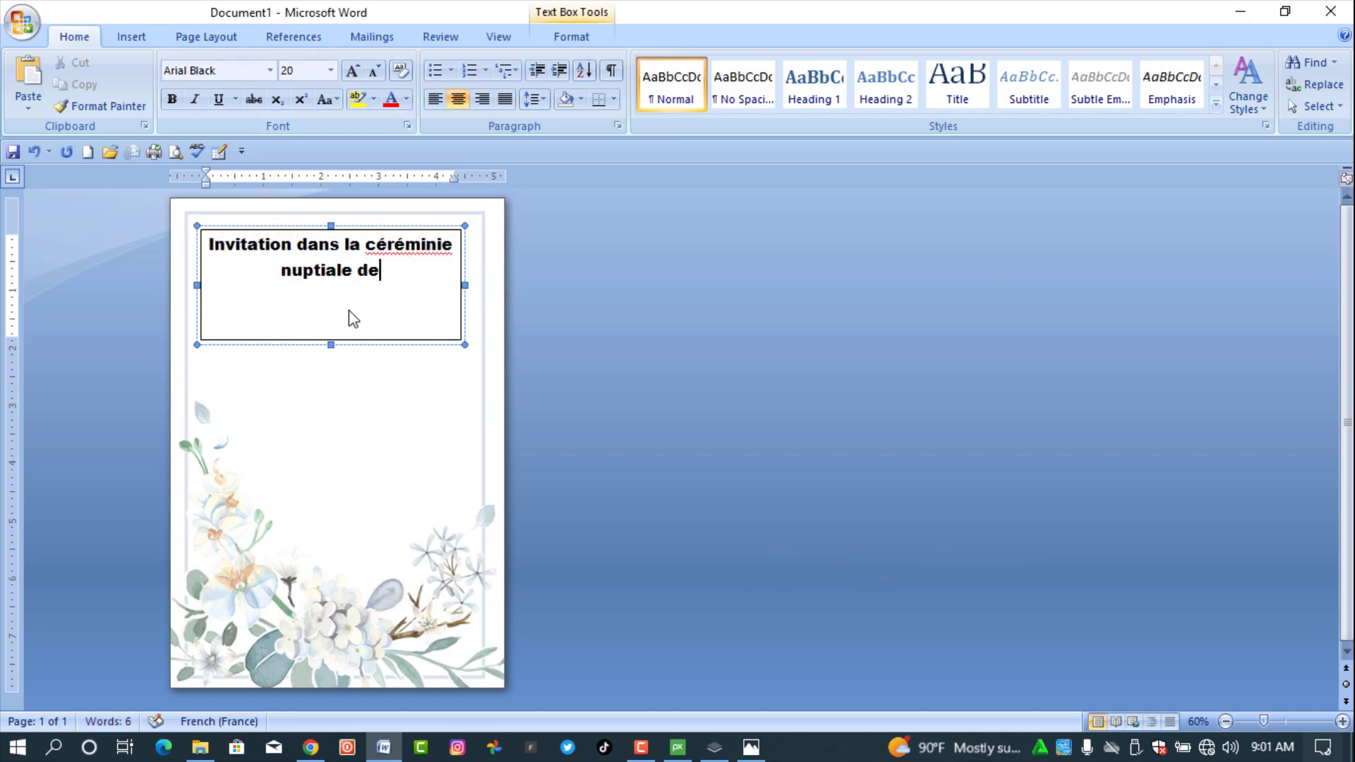
right_click(420, 244)
left_click(469, 274)
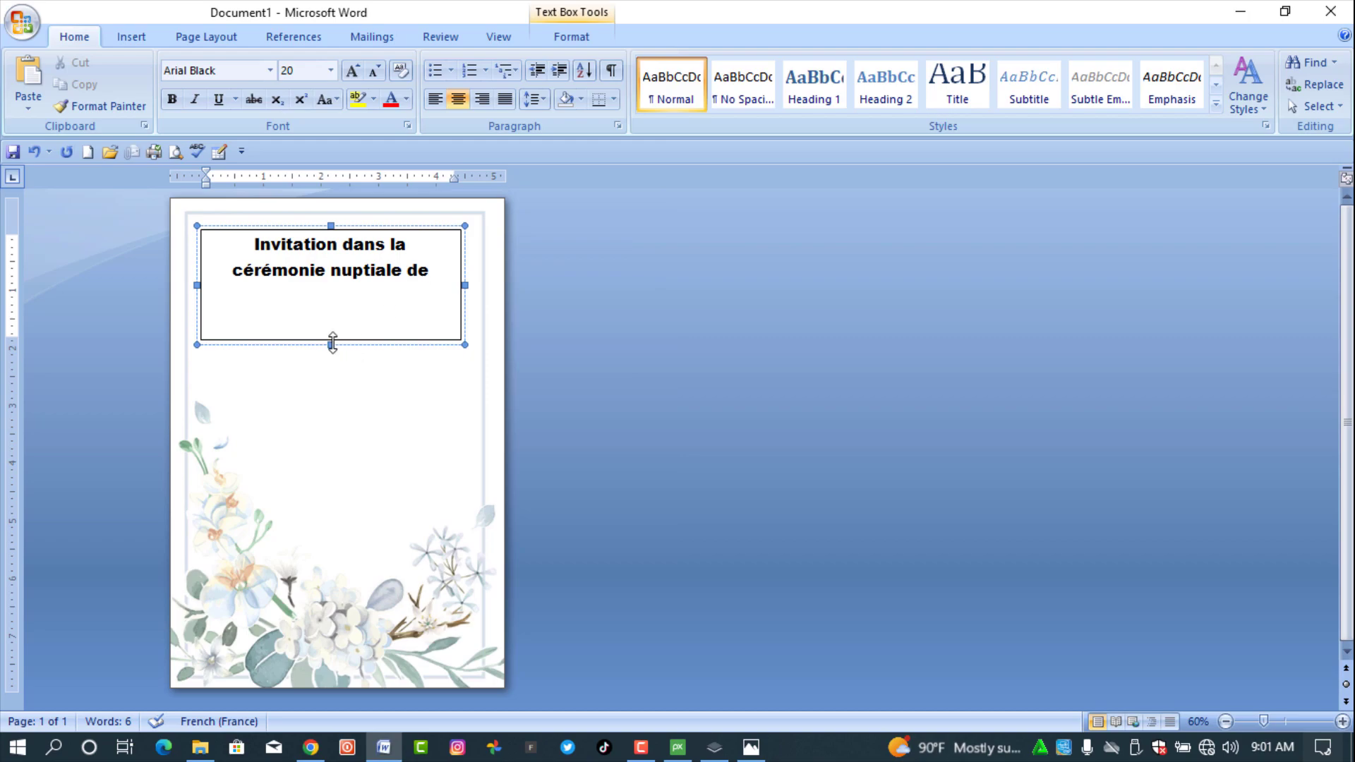
- Shorten the title text box to fit its two lines
left_click_drag(331, 345, 343, 285)
left_click_drag(431, 270, 280, 246)
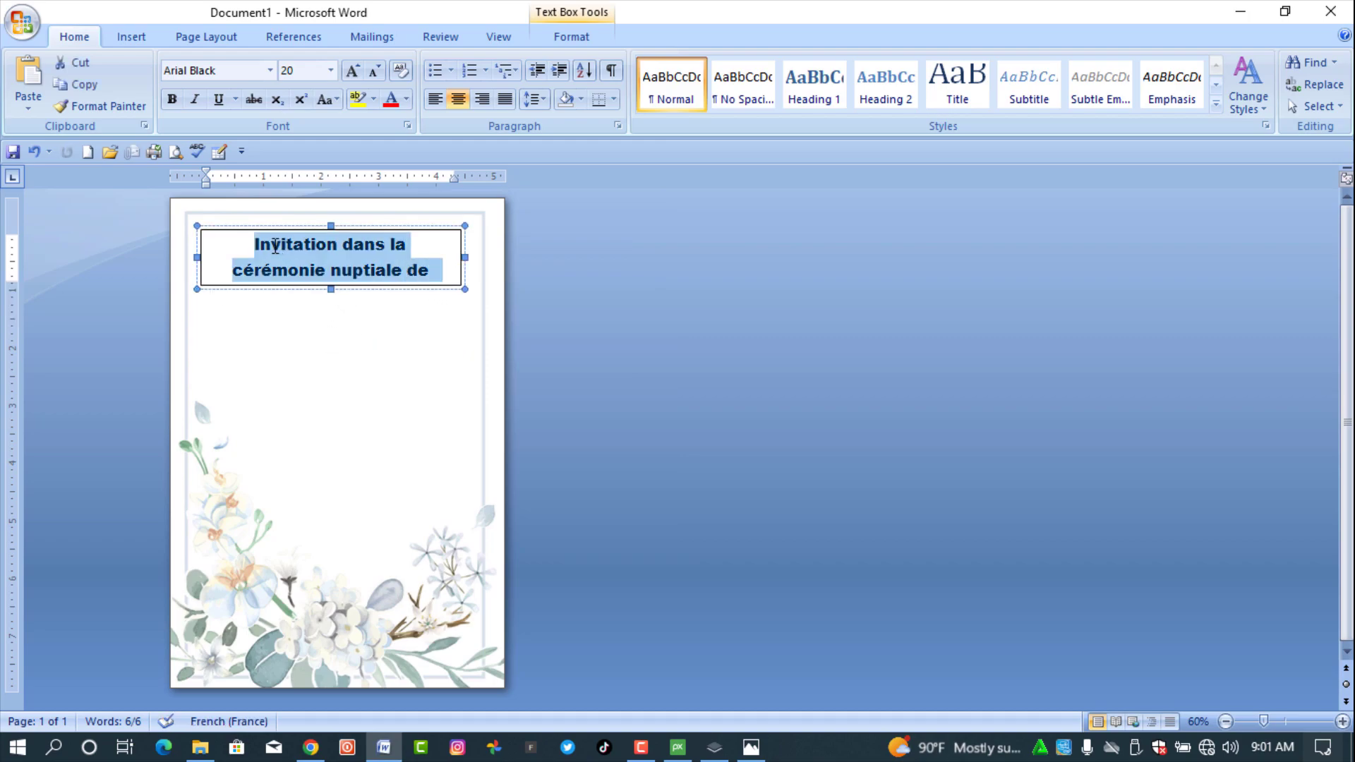
left_click(273, 244)
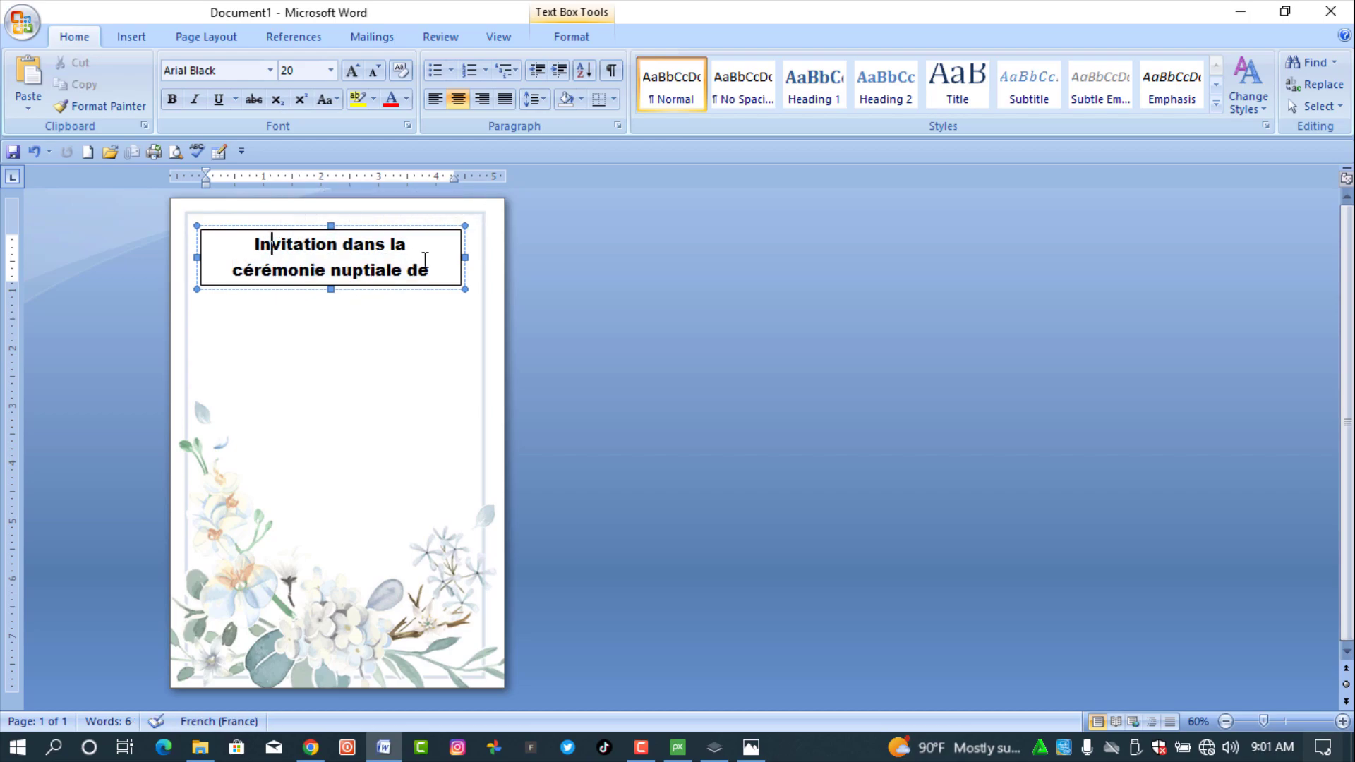
- Remove the title text box's border with No Outline
left_click(568, 37)
left_click(630, 84)
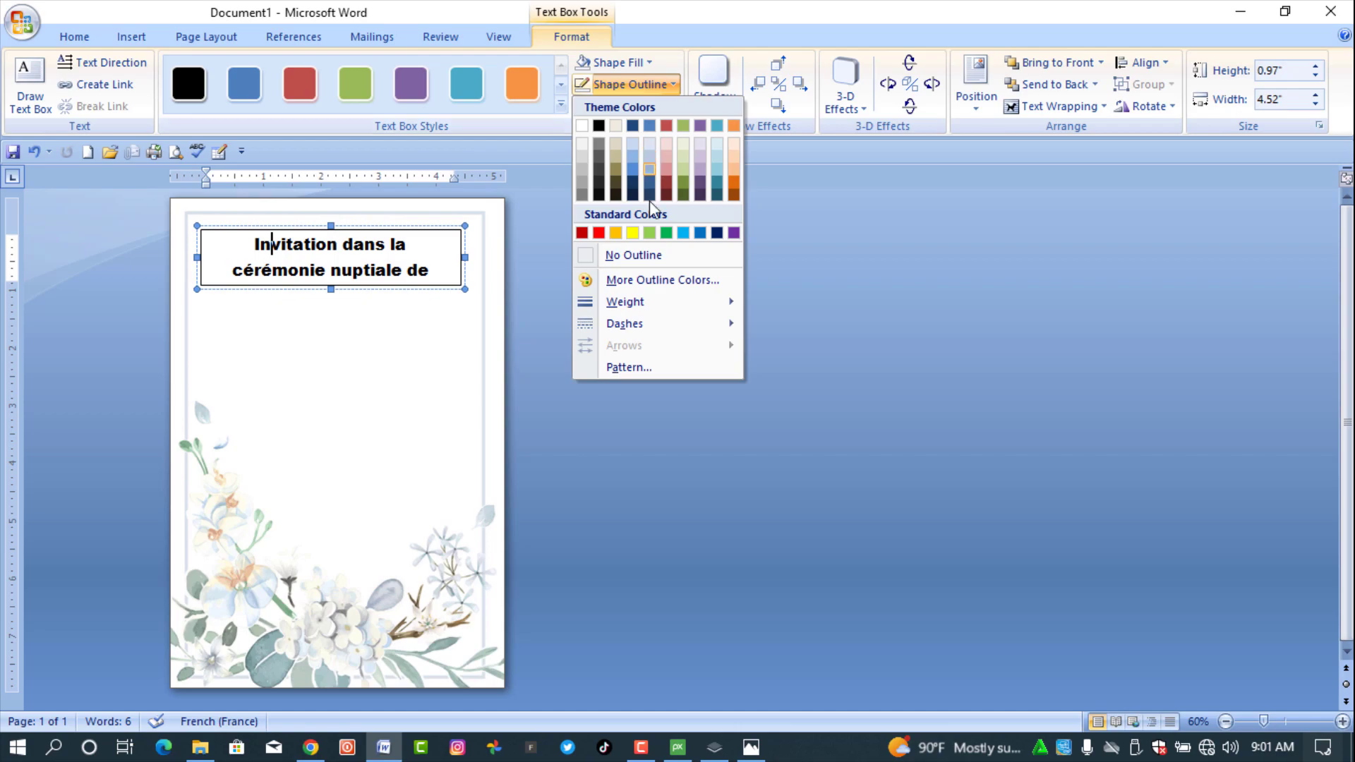
left_click(655, 262)
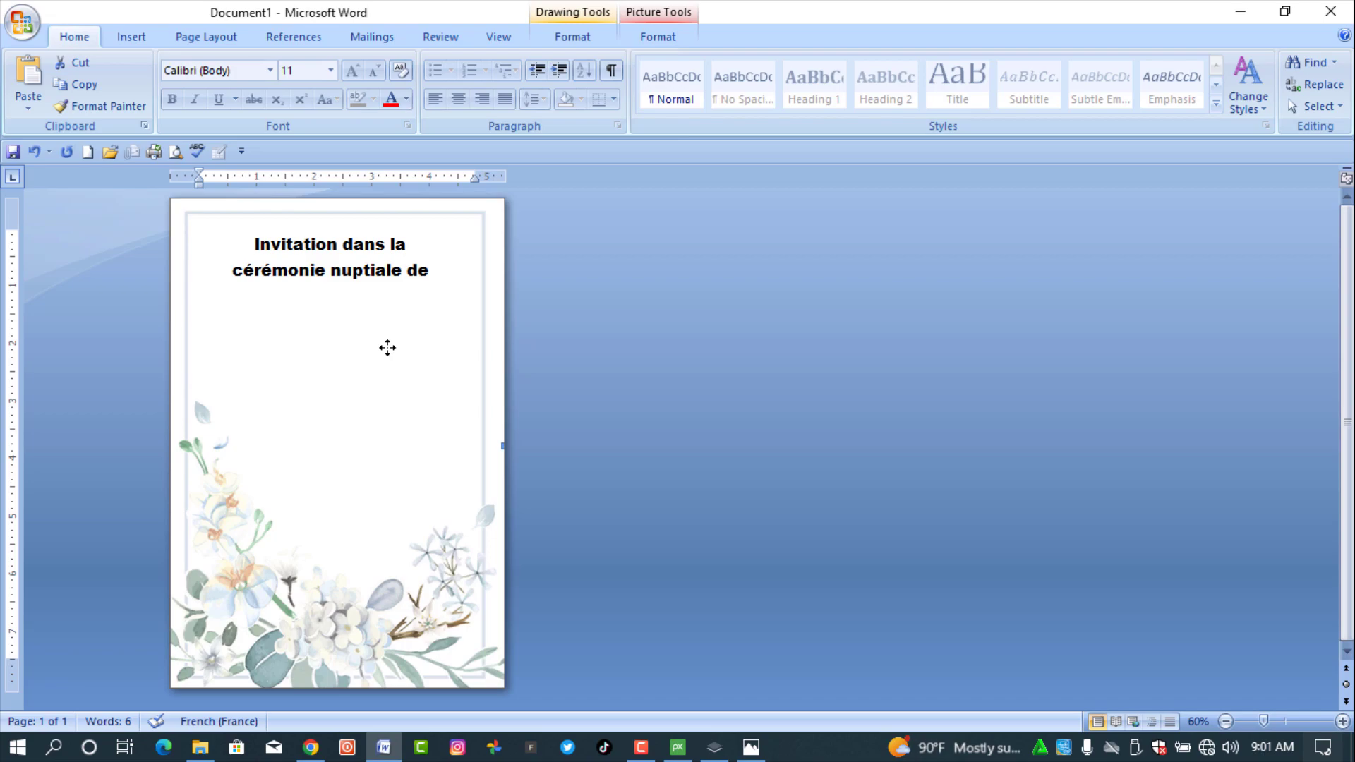
- Draw a second text box just below the title
left_click(130, 37)
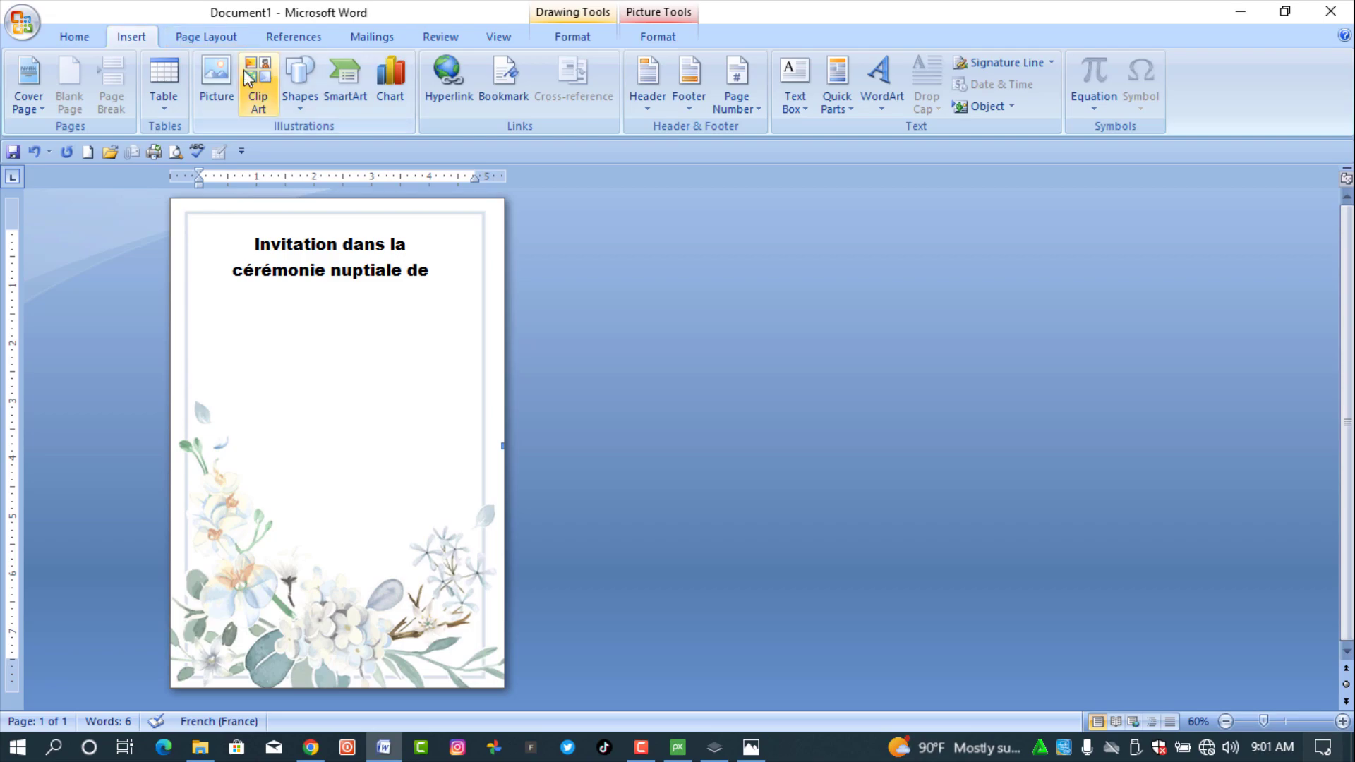
left_click(297, 106)
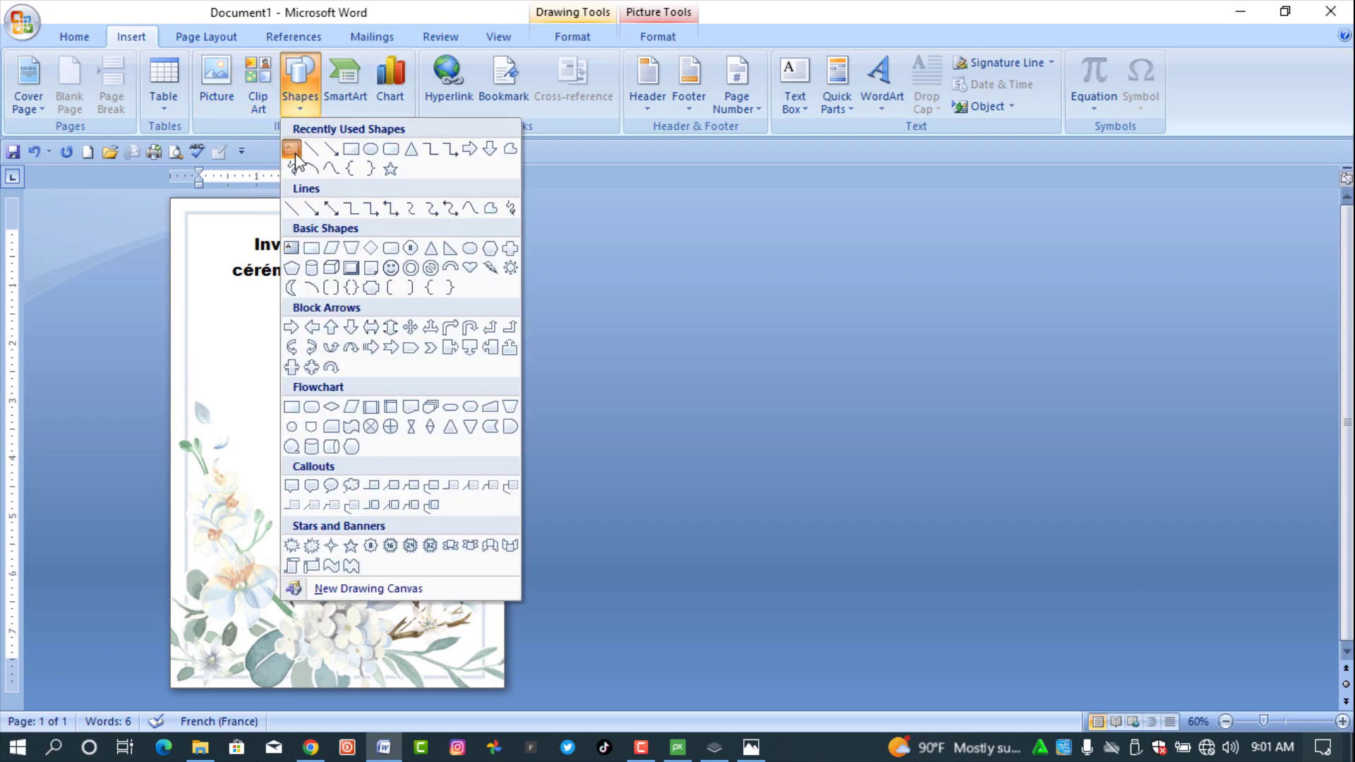
left_click(292, 151)
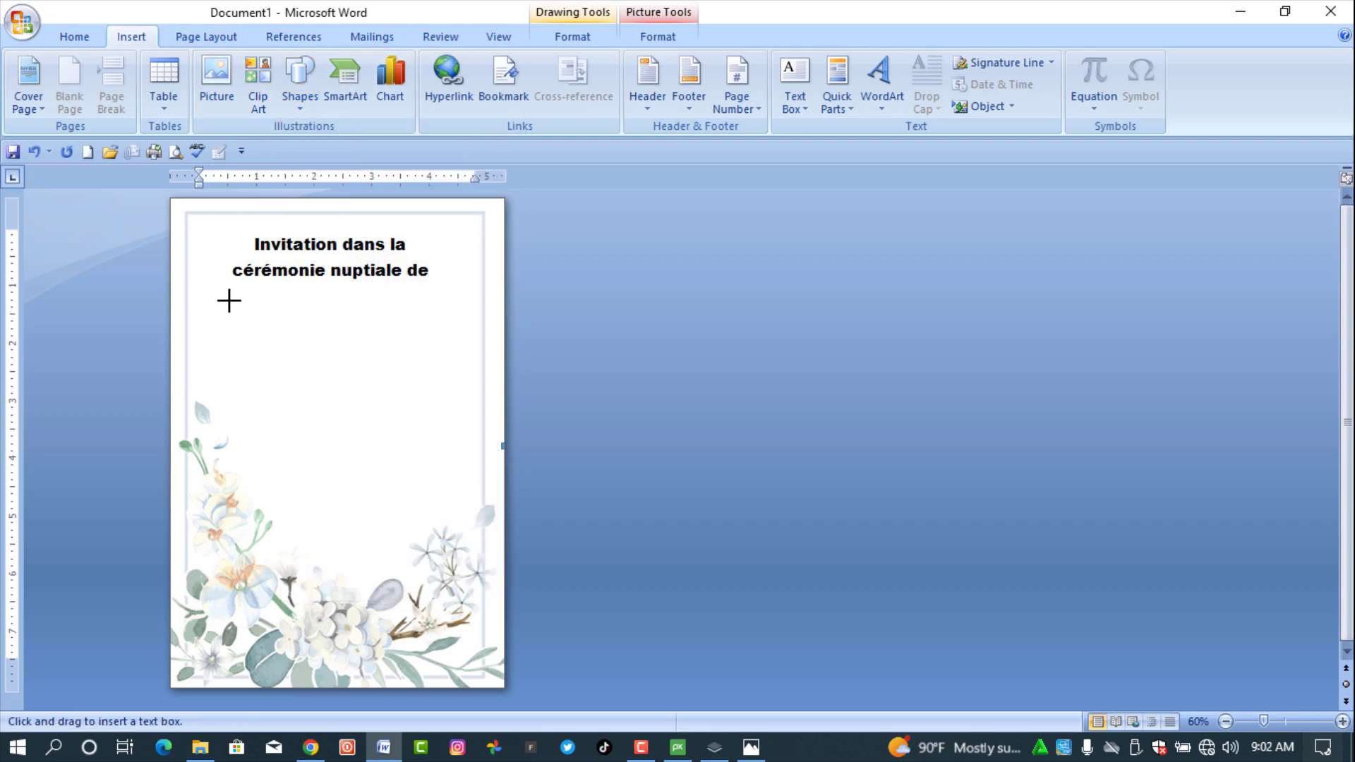
left_click_drag(229, 301, 438, 427)
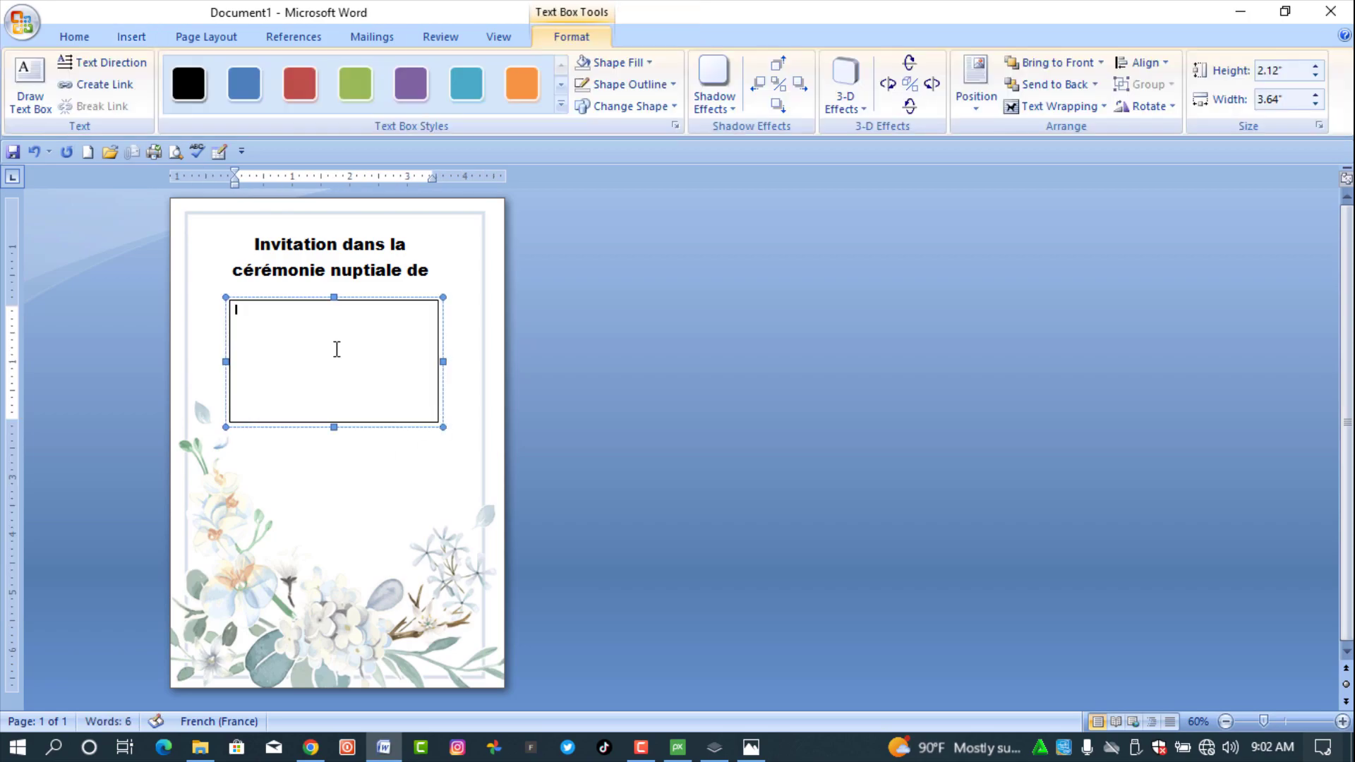
- Type the couple's two names on separate lines, the second prefixed by 'Et', and select all
type("James")
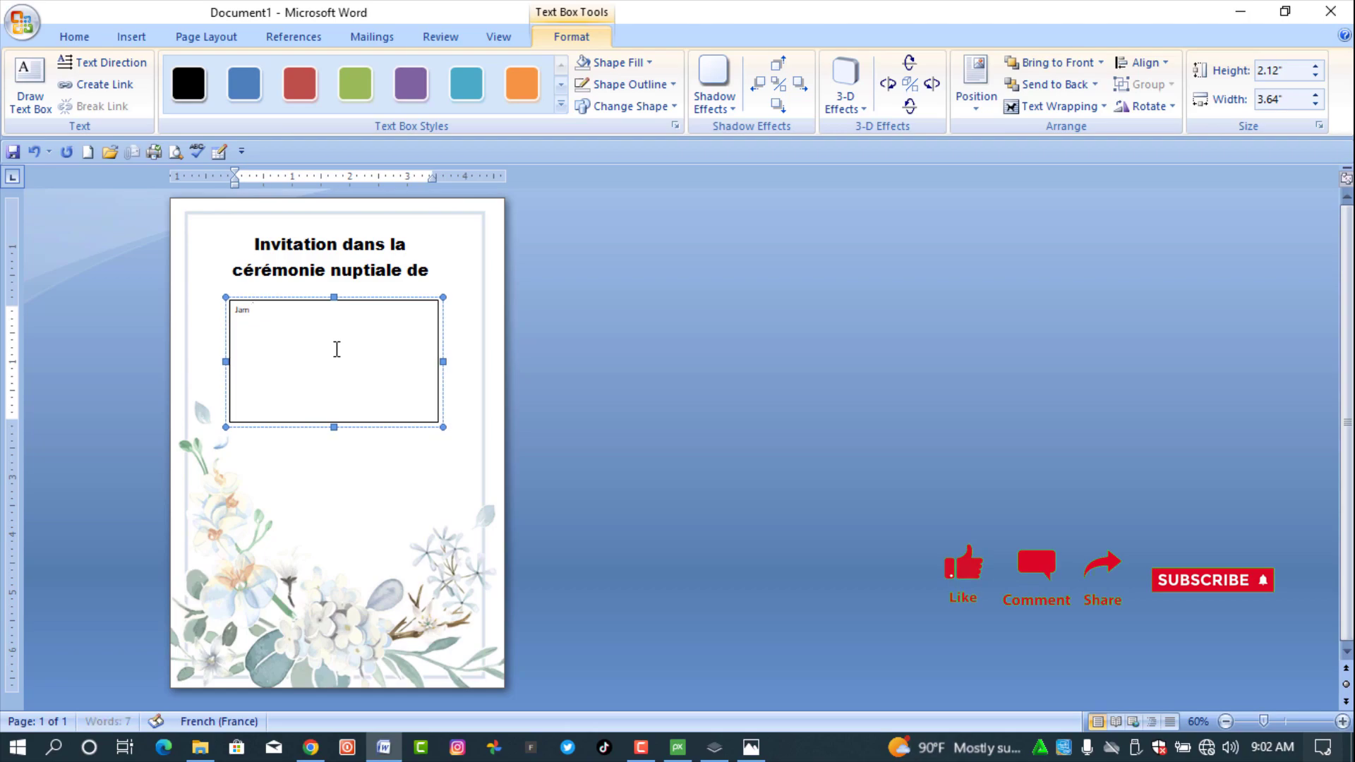
key("BackSpace")
key("BackSpace")
key("BackSpace")
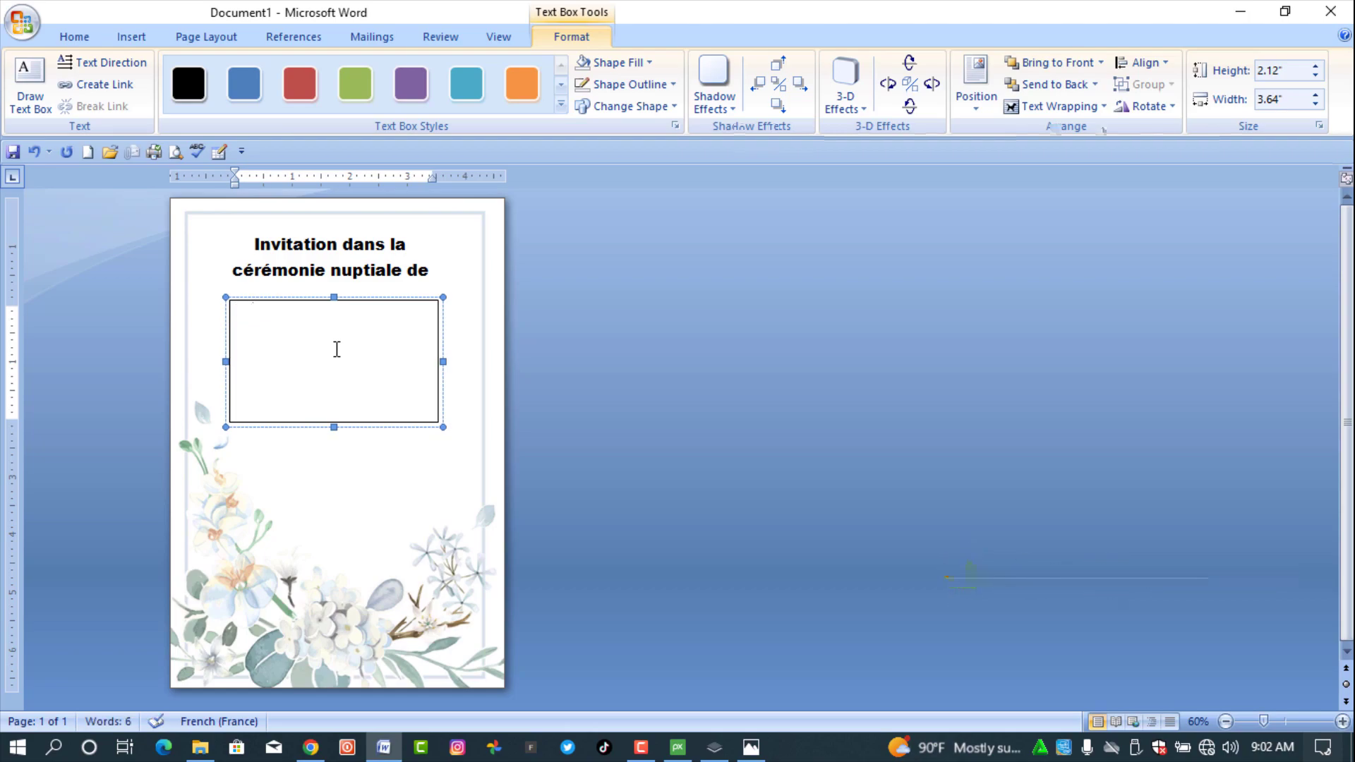
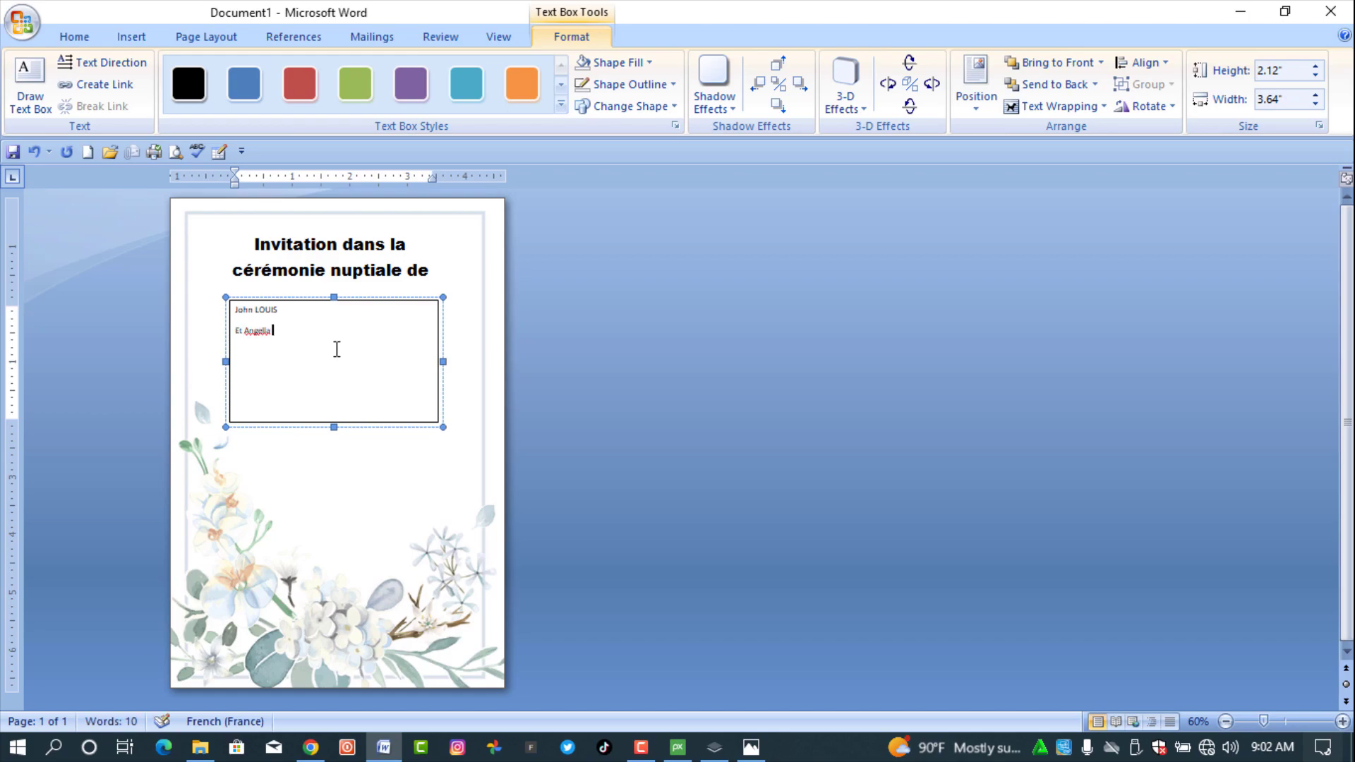
key("ctrl+a")
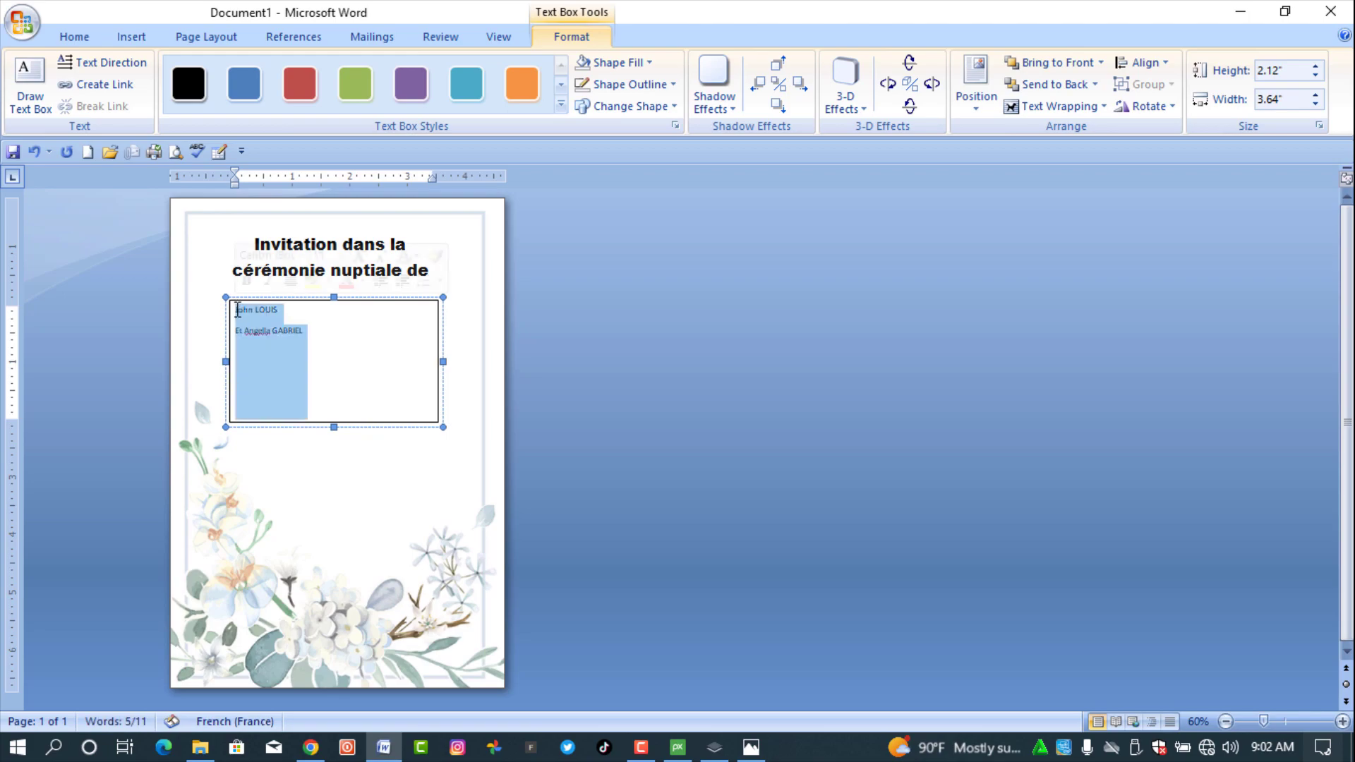
- Center the names and set them in Brush Script MT
left_click(91, 38)
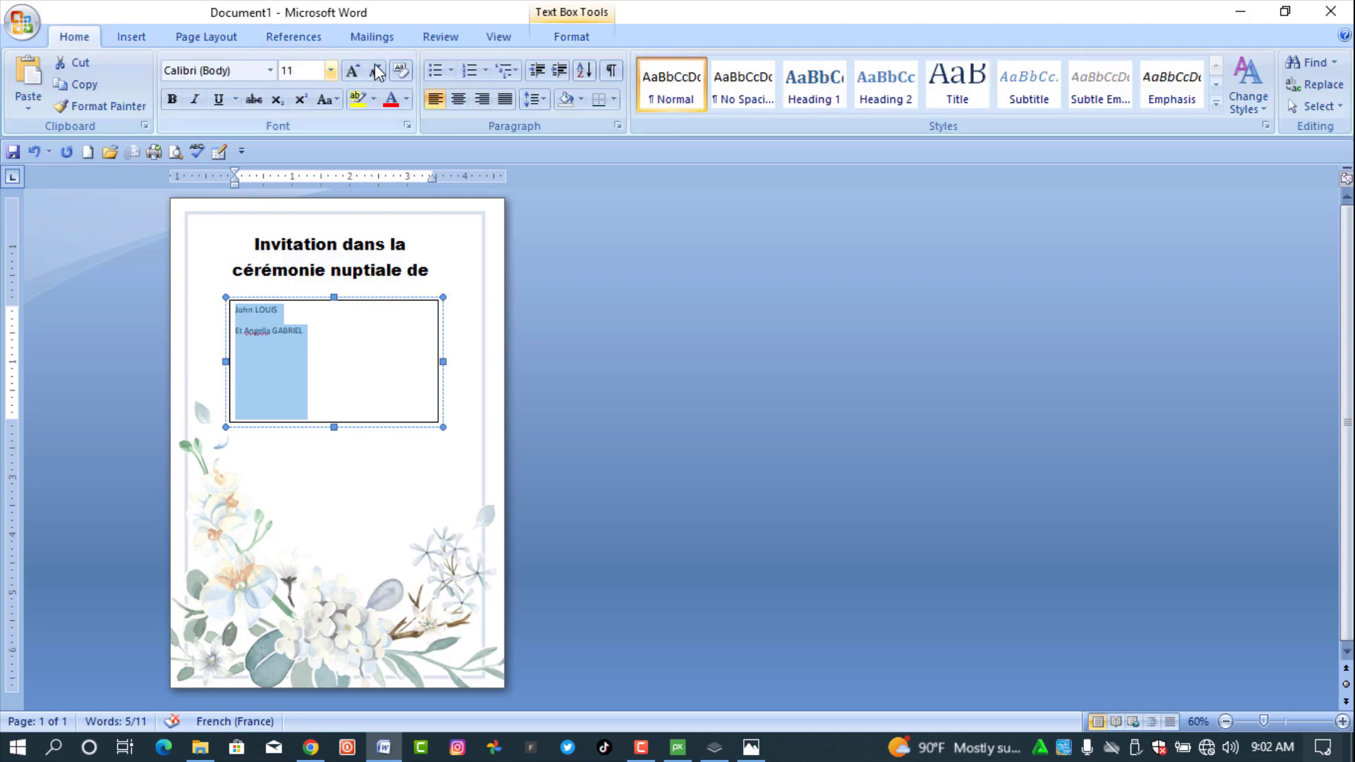
left_click(458, 99)
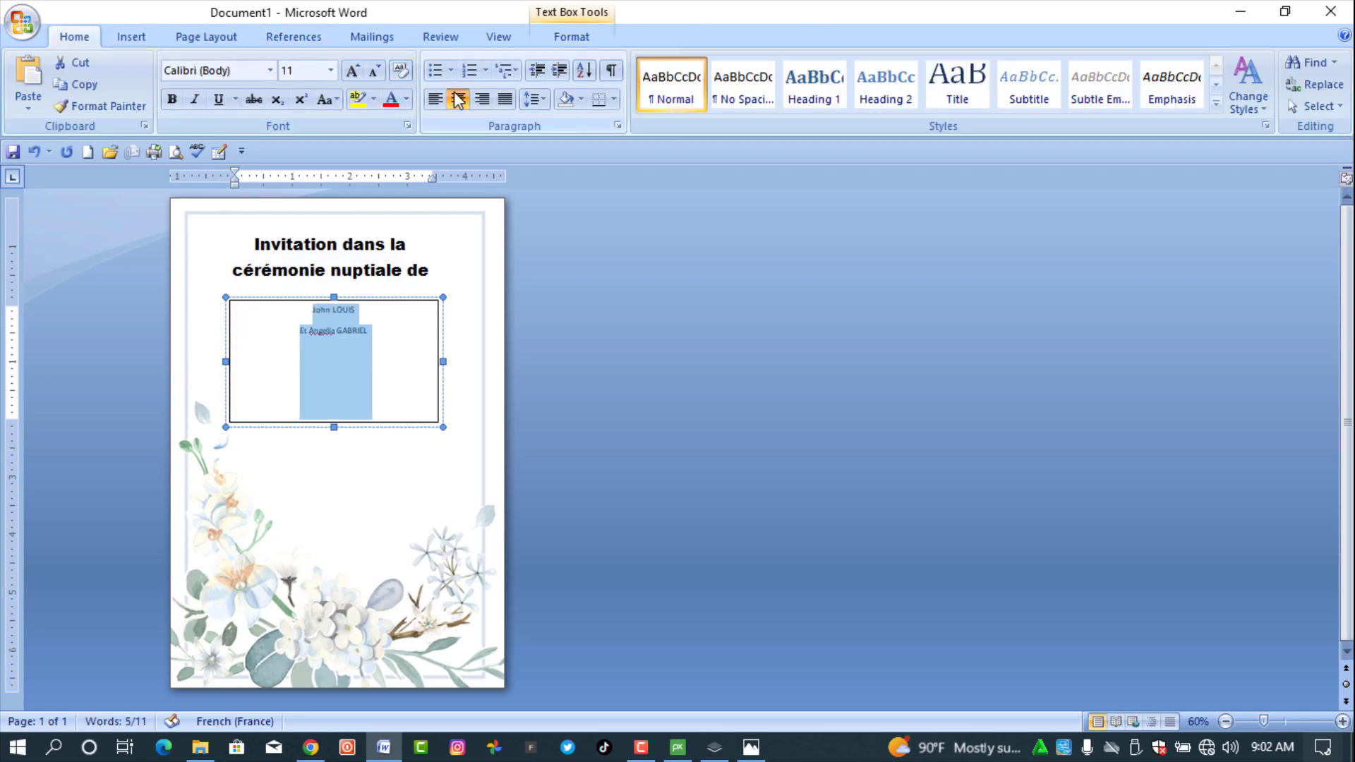
left_click(271, 71)
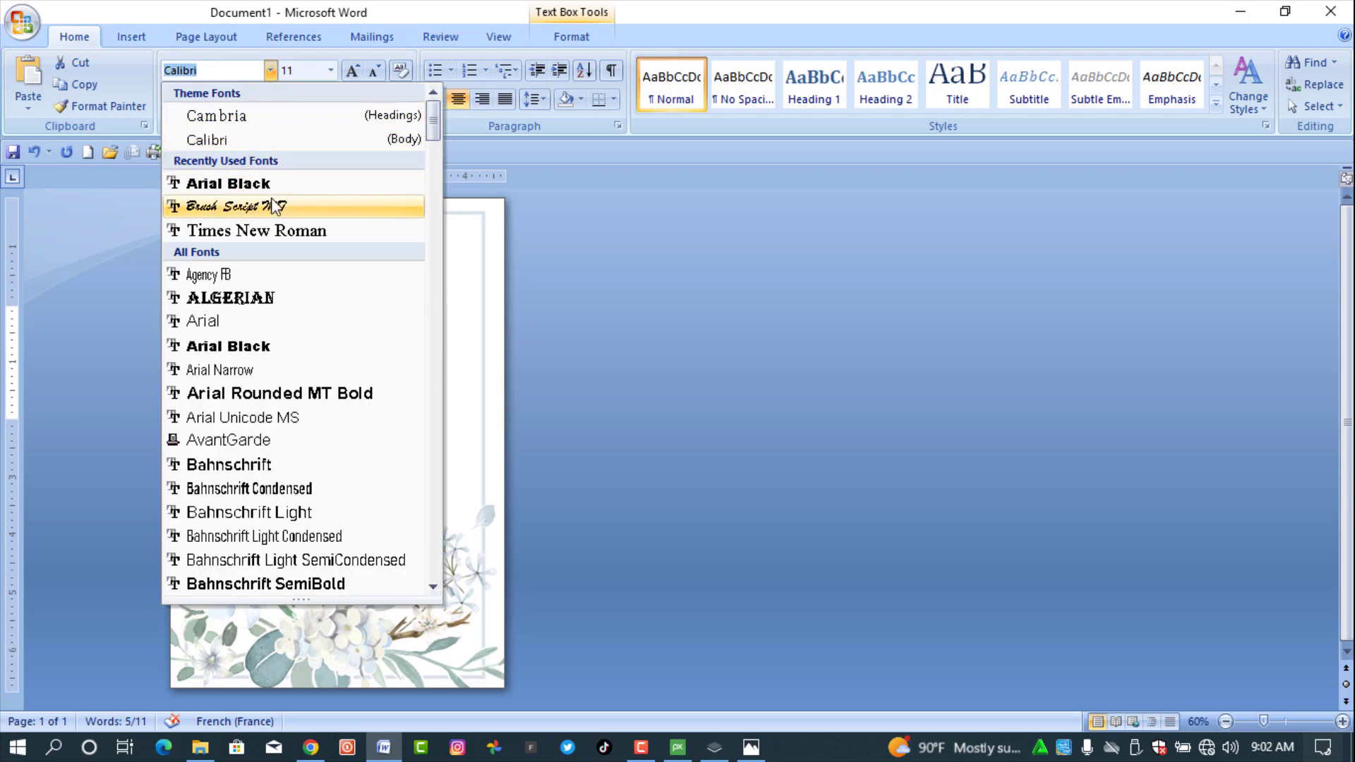
left_click(433, 586)
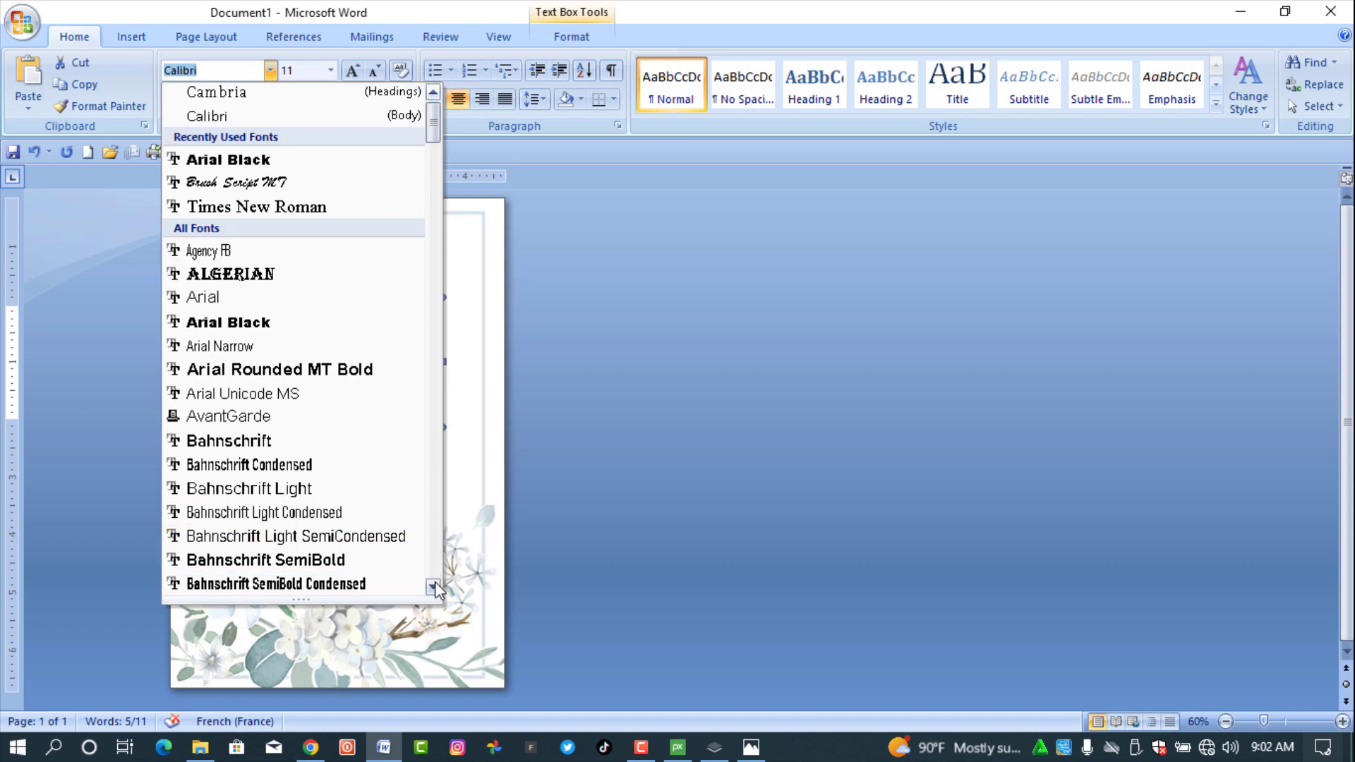
scroll(435, 590, "down", 5)
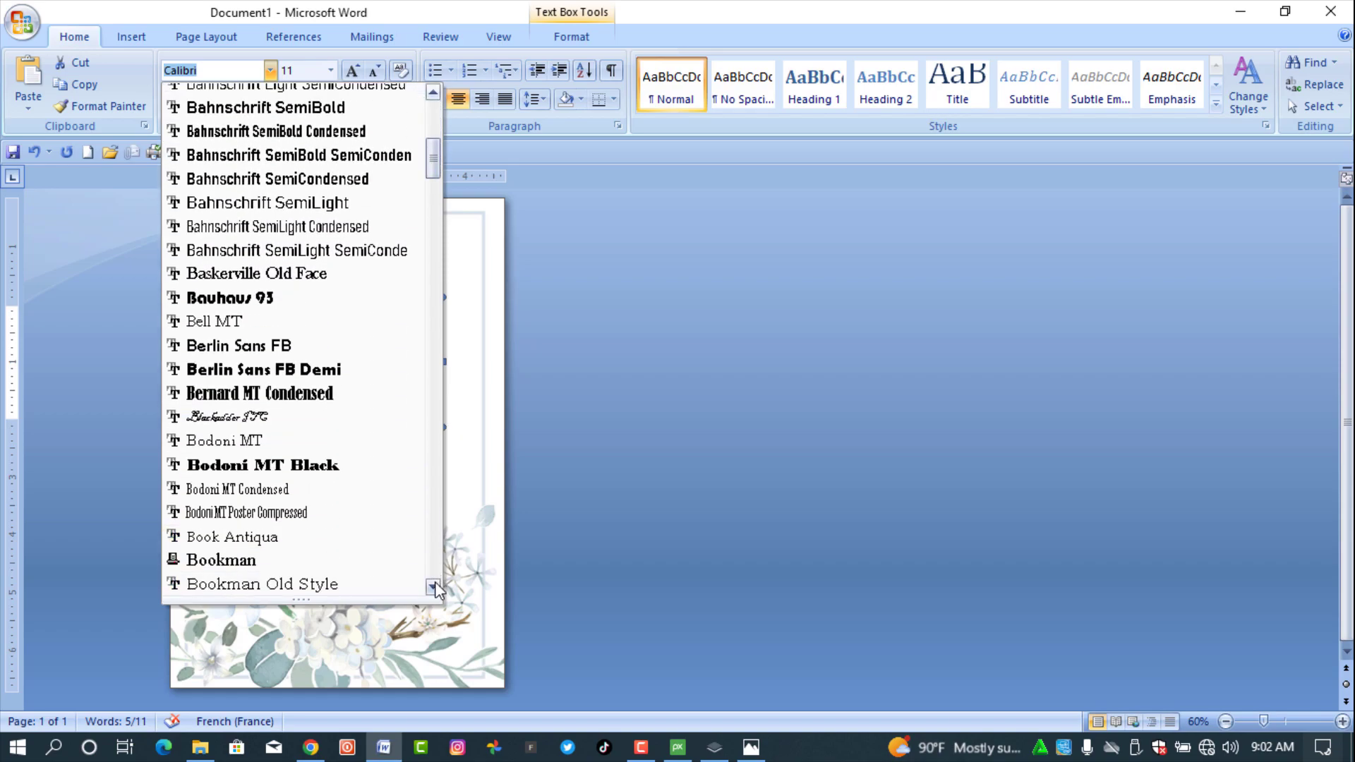
scroll(435, 589, "down", 2)
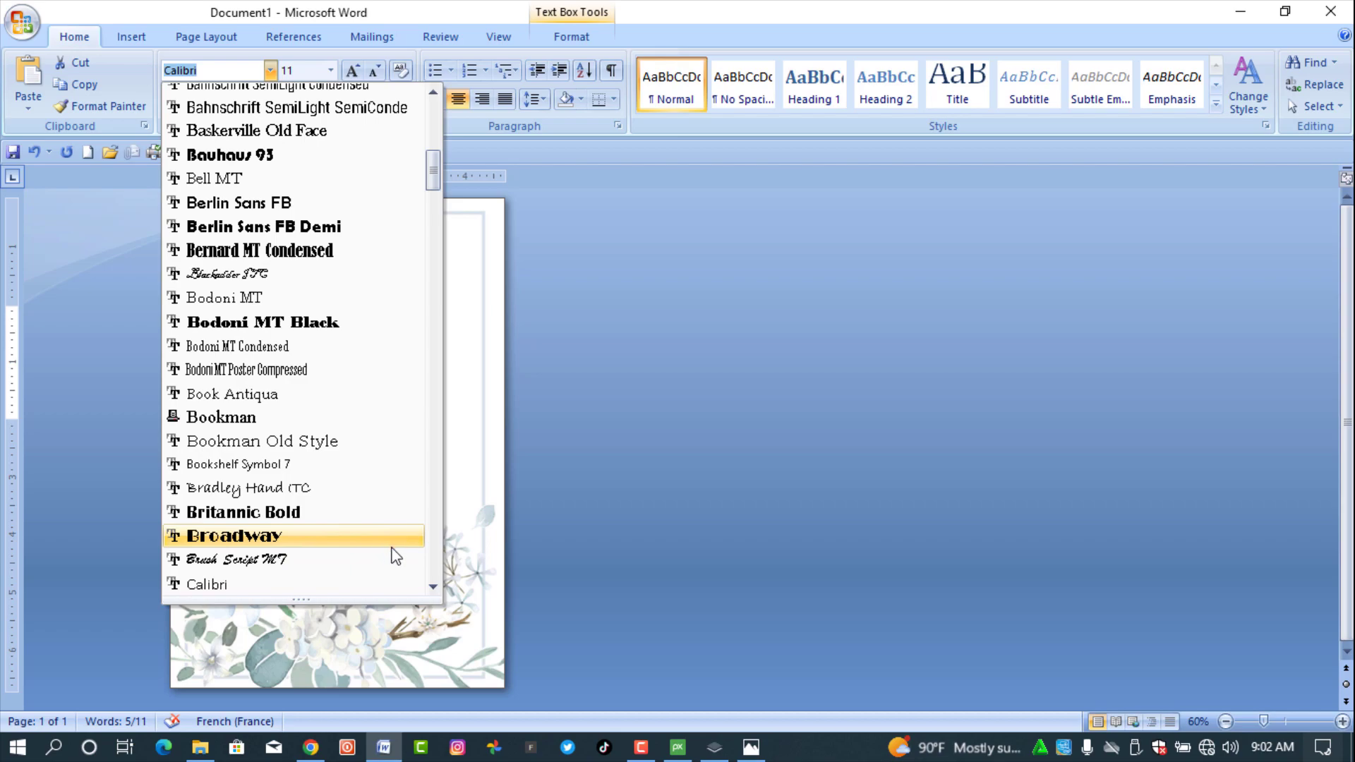
left_click(303, 560)
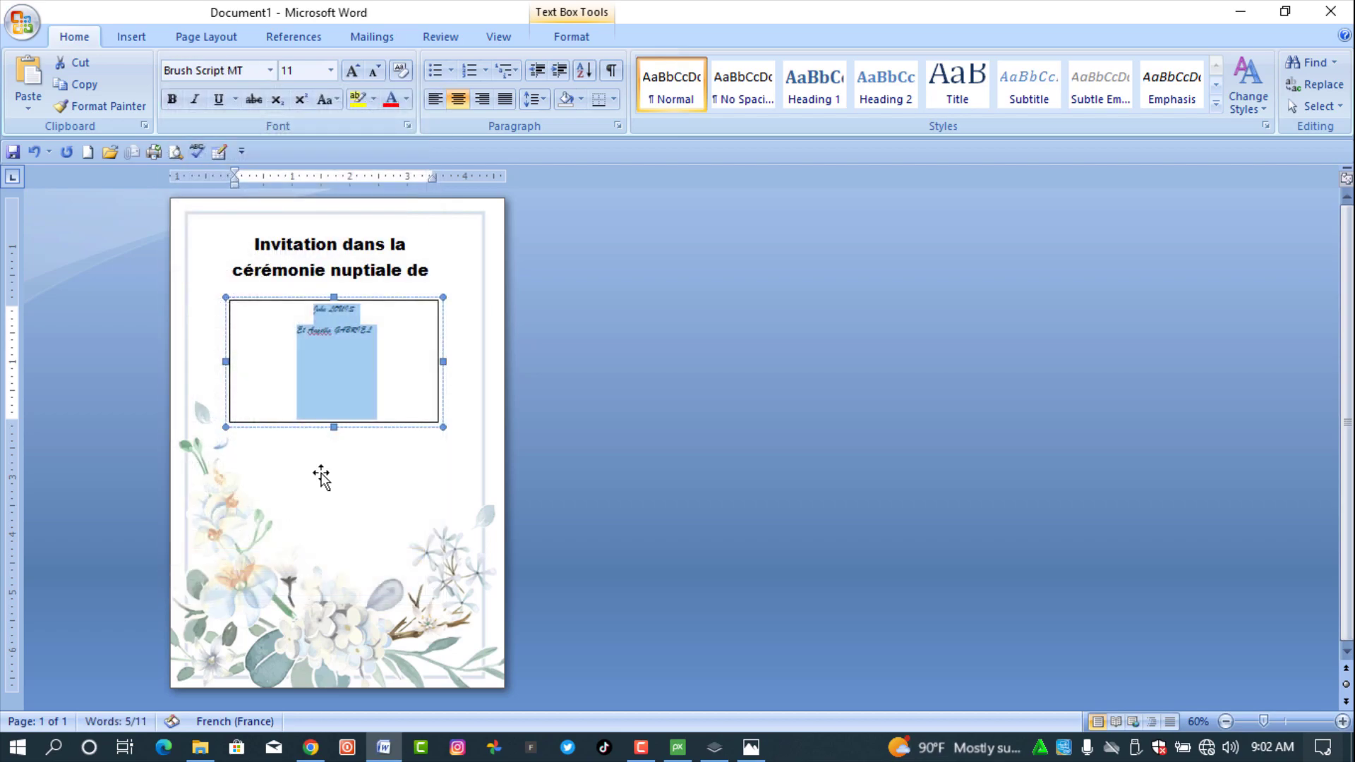
- Put 'Et' on its own middle line and enlarge the names to size 24
left_click(322, 340)
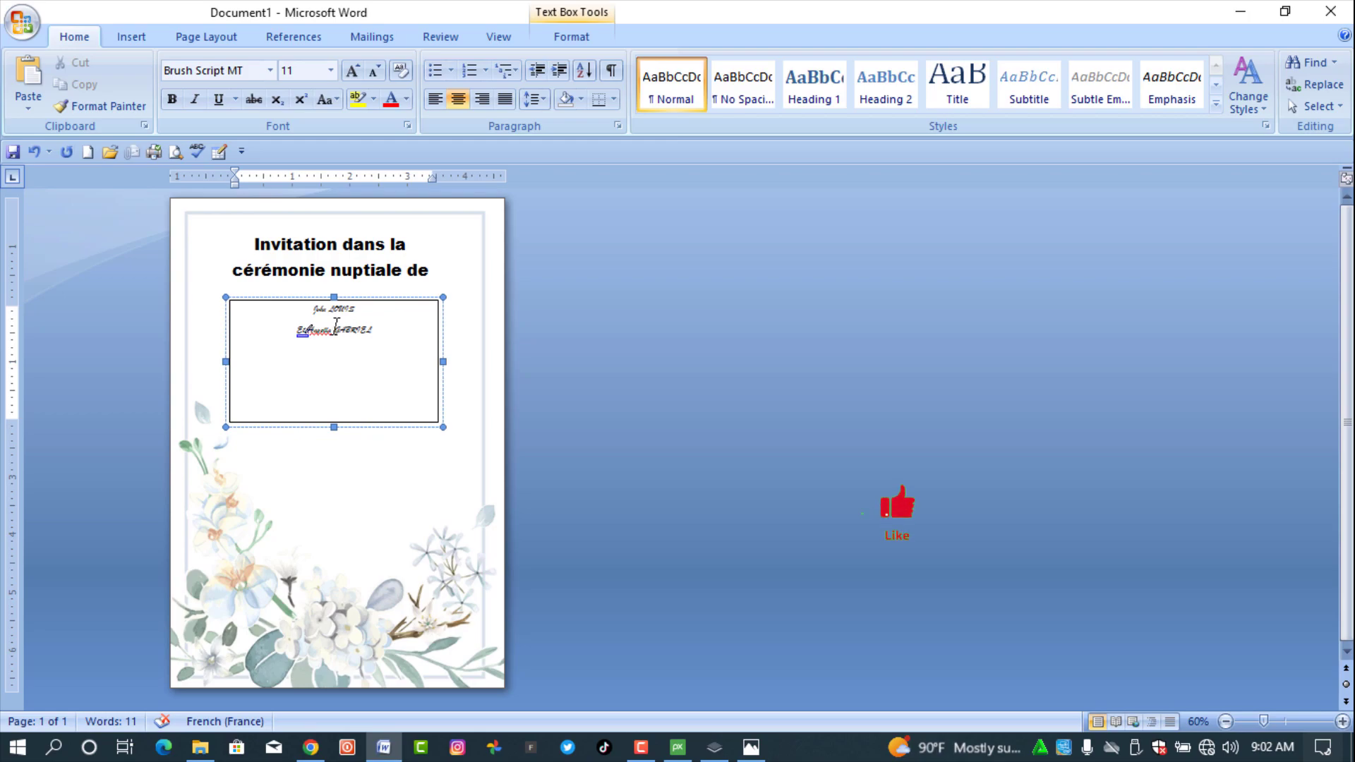
key("Return")
key("ctrl+a")
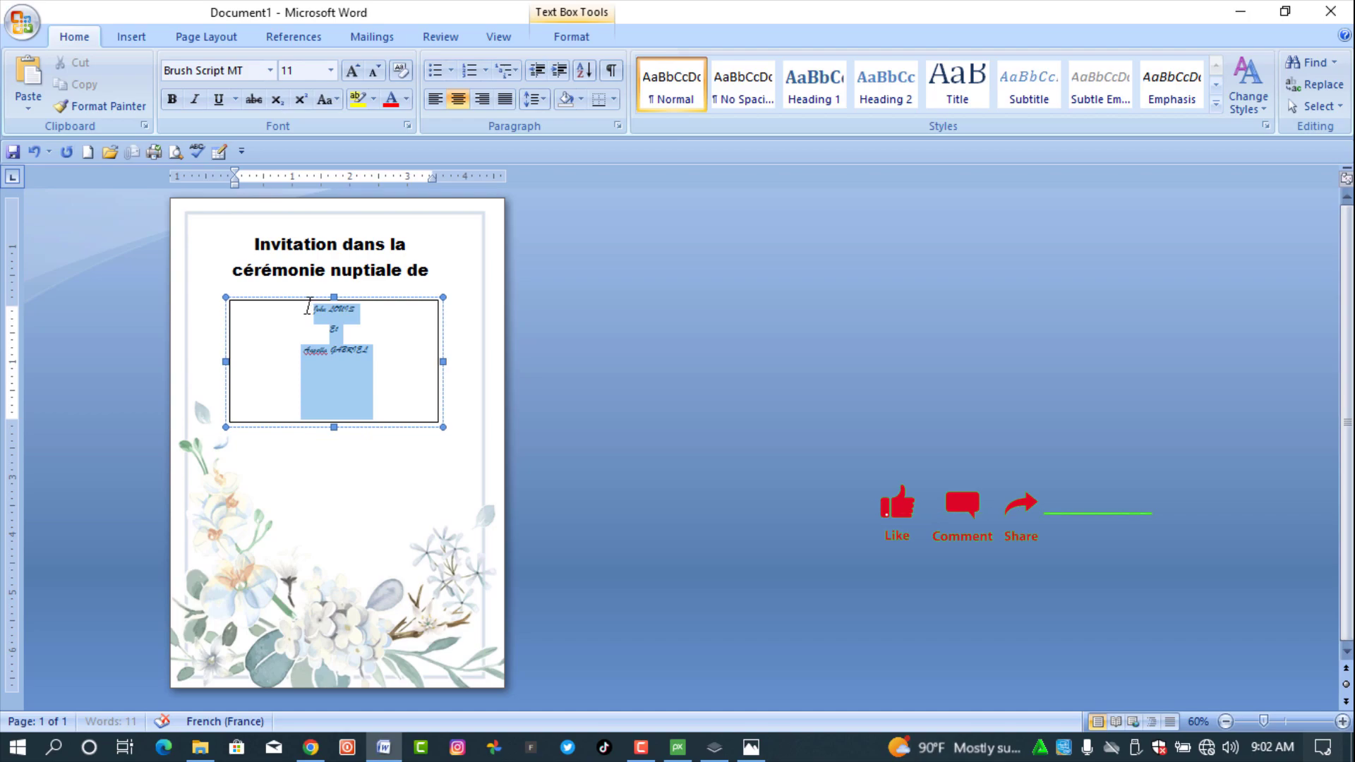
left_click(353, 72)
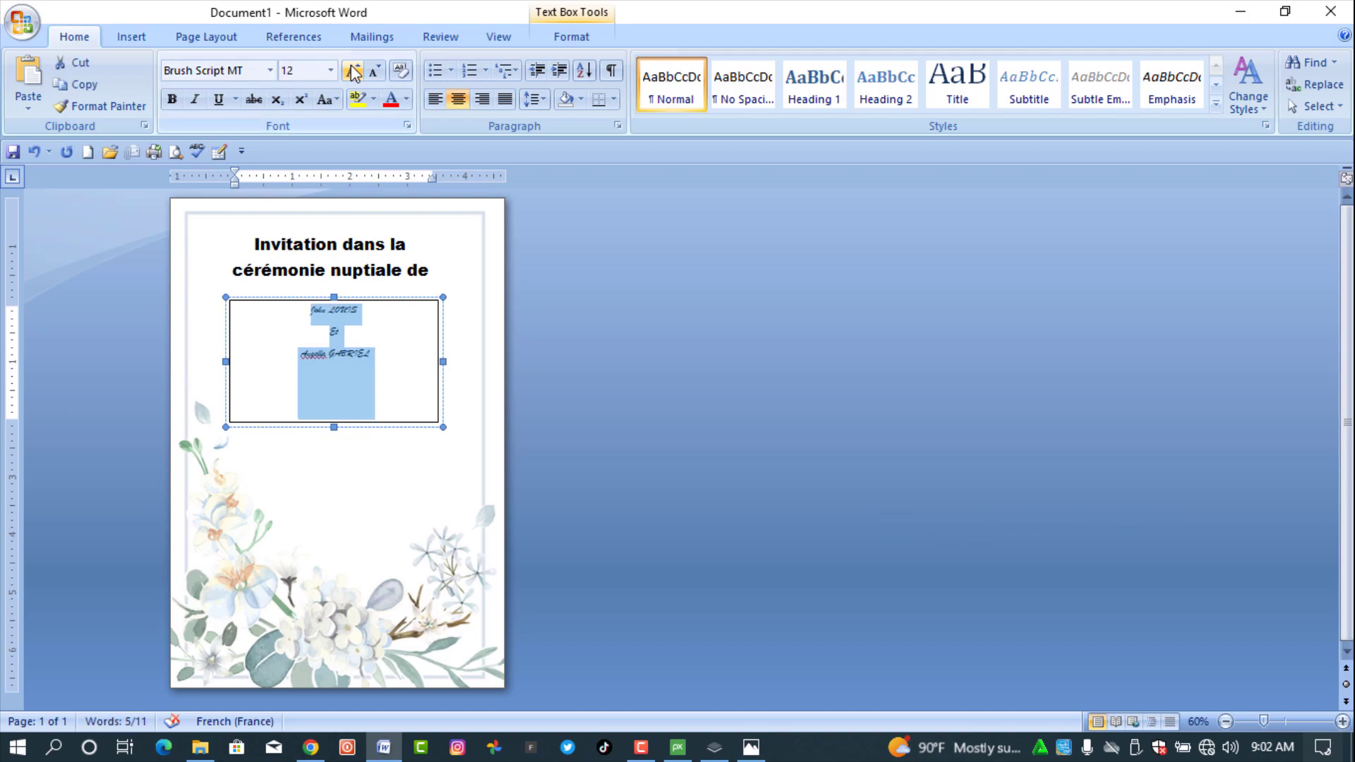
left_click(352, 72)
left_click(353, 72)
left_click(353, 71)
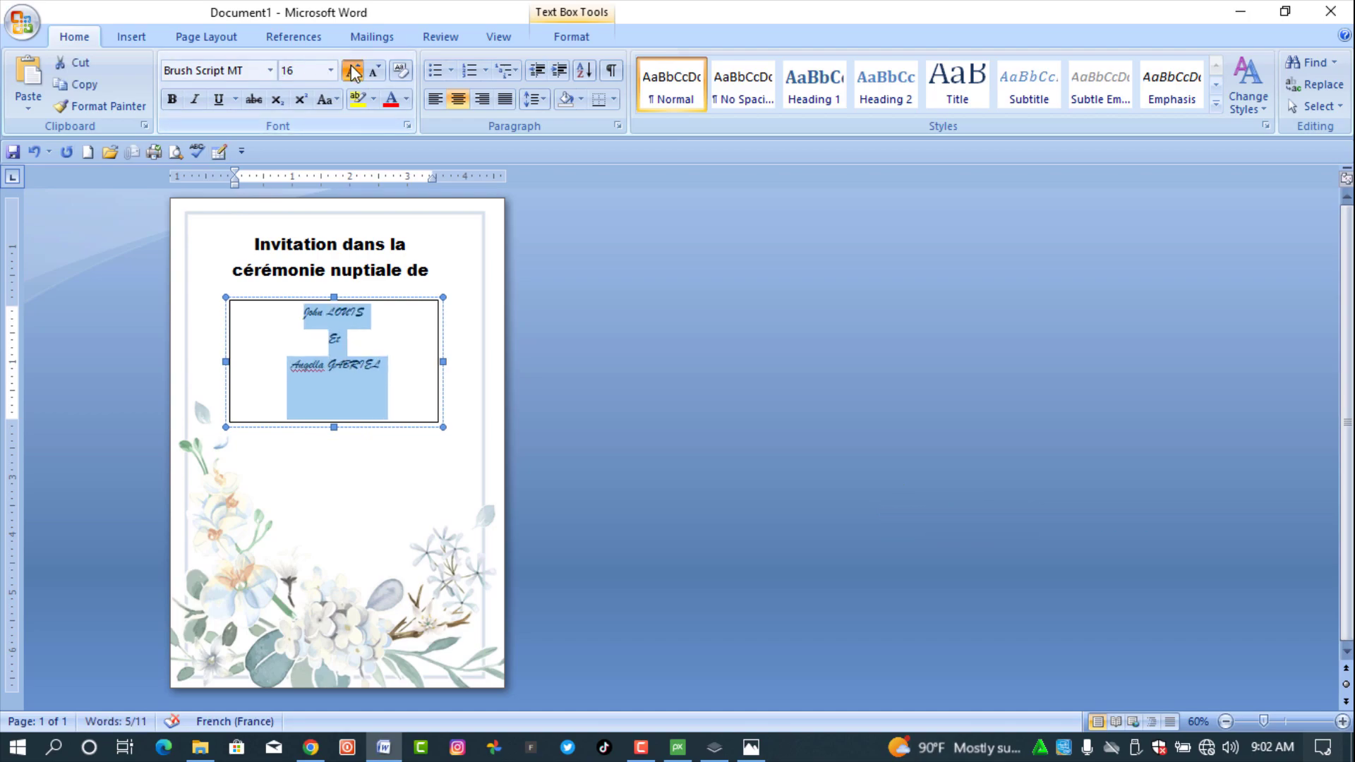
left_click(353, 72)
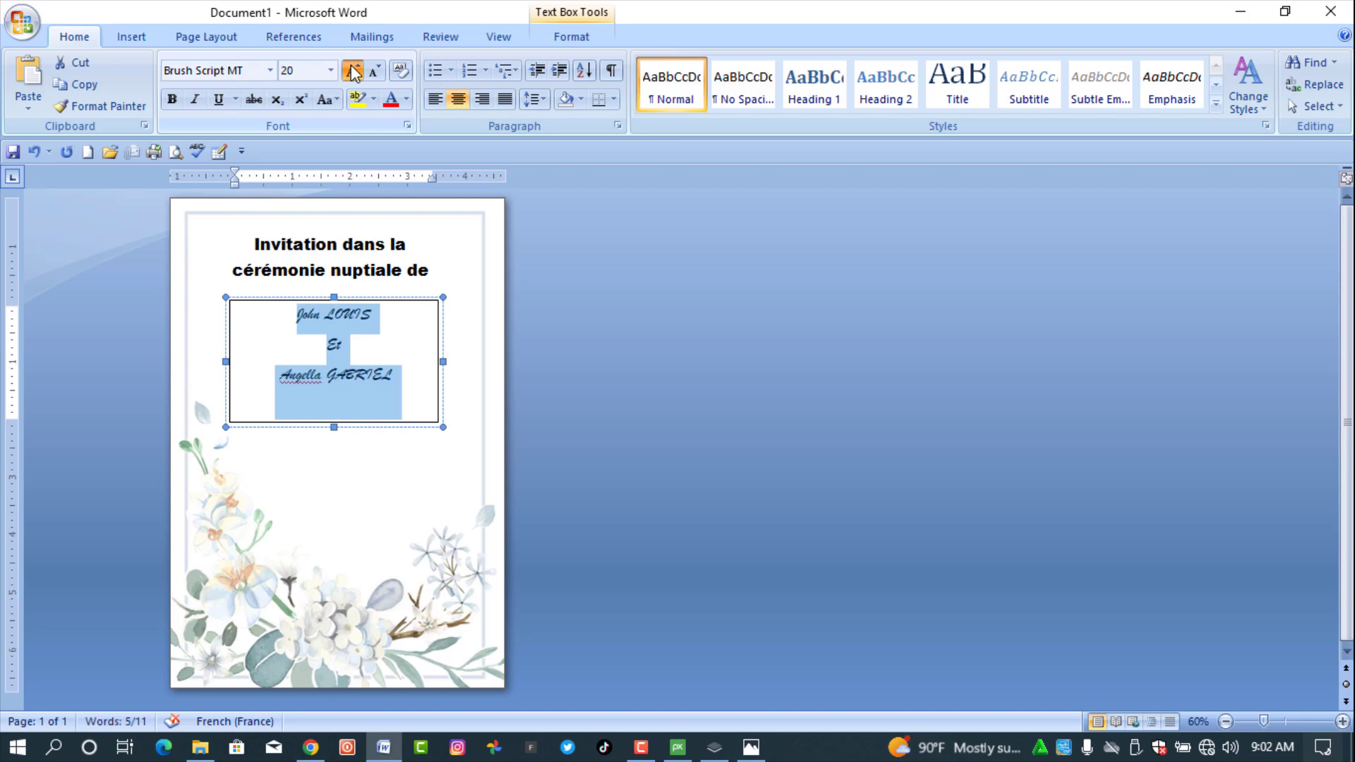
left_click(353, 71)
left_click(353, 72)
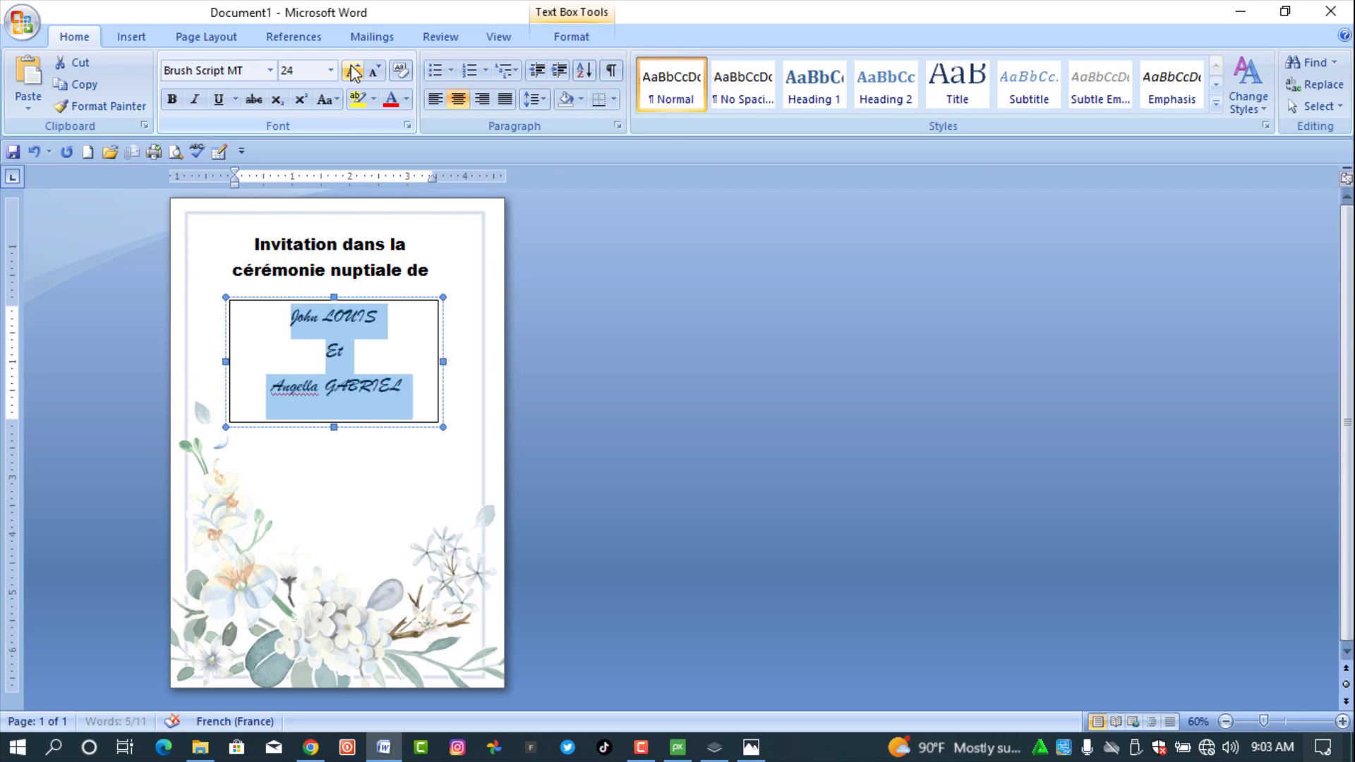
left_click(292, 393)
- Remove the names text box's border by setting Shape Outline to No Outline
right_click(300, 385)
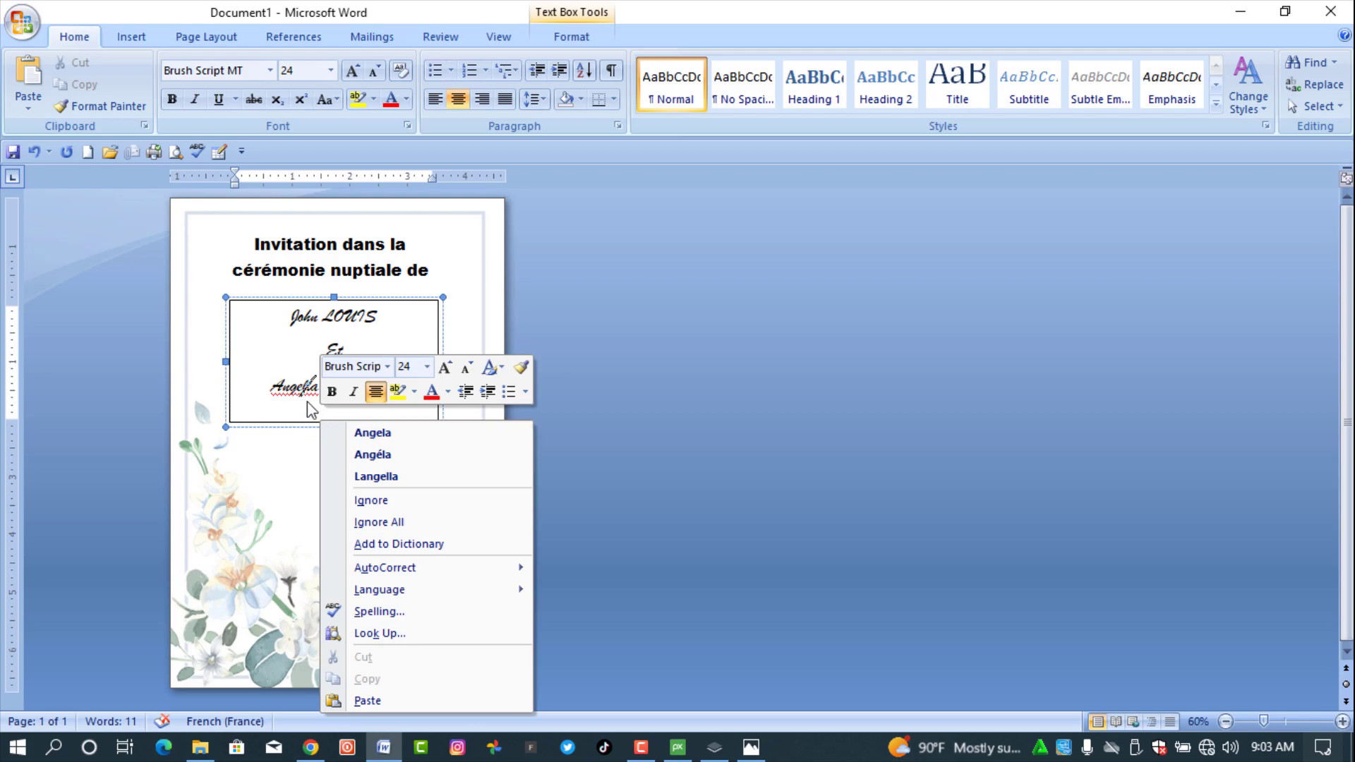
left_click(307, 401)
left_click(387, 425)
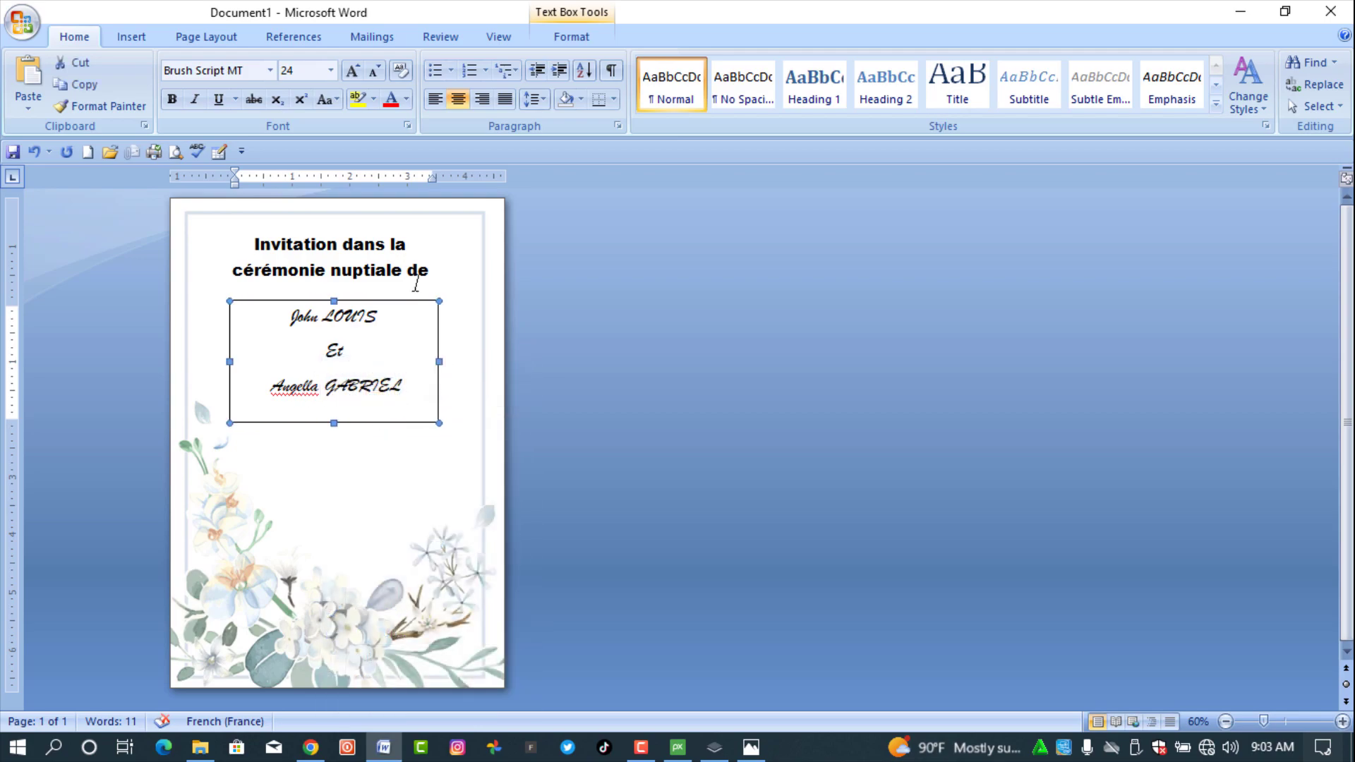
left_click(582, 30)
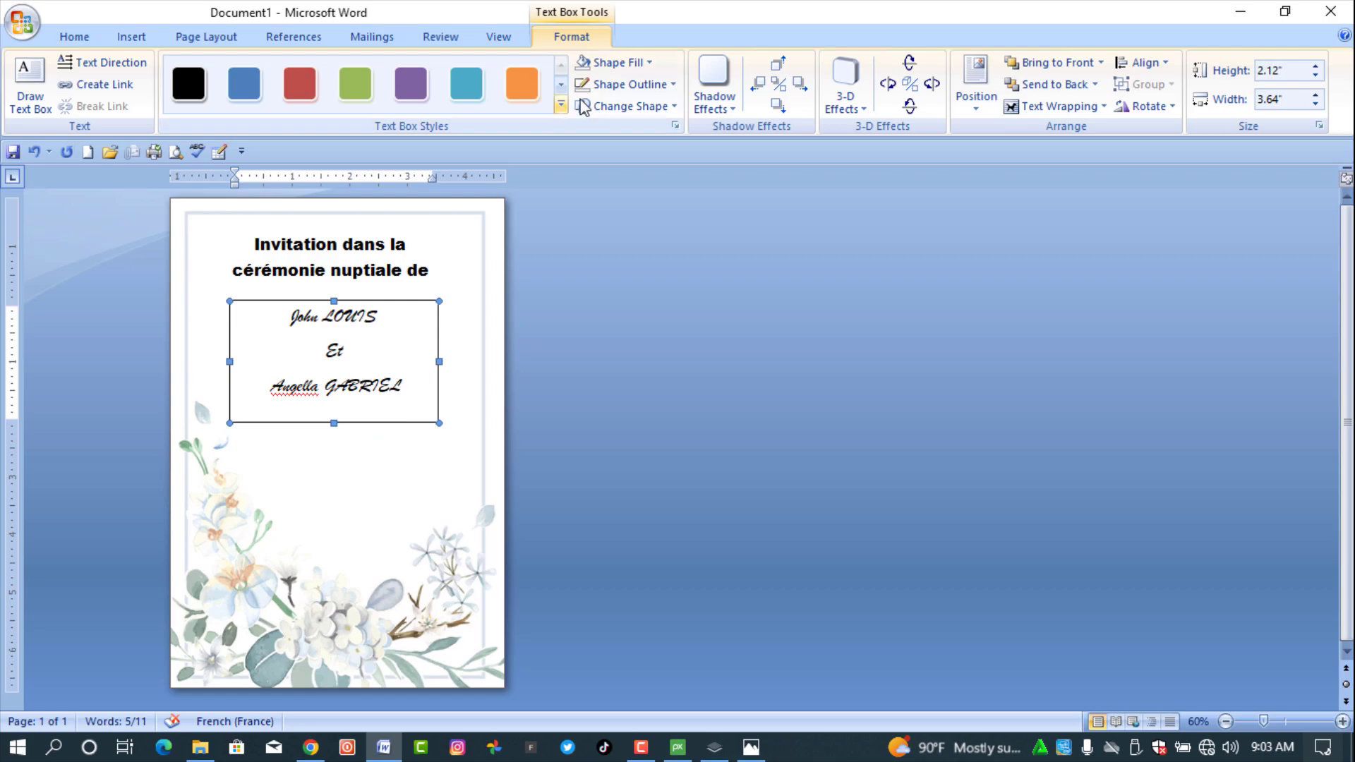
left_click(624, 85)
left_click(632, 255)
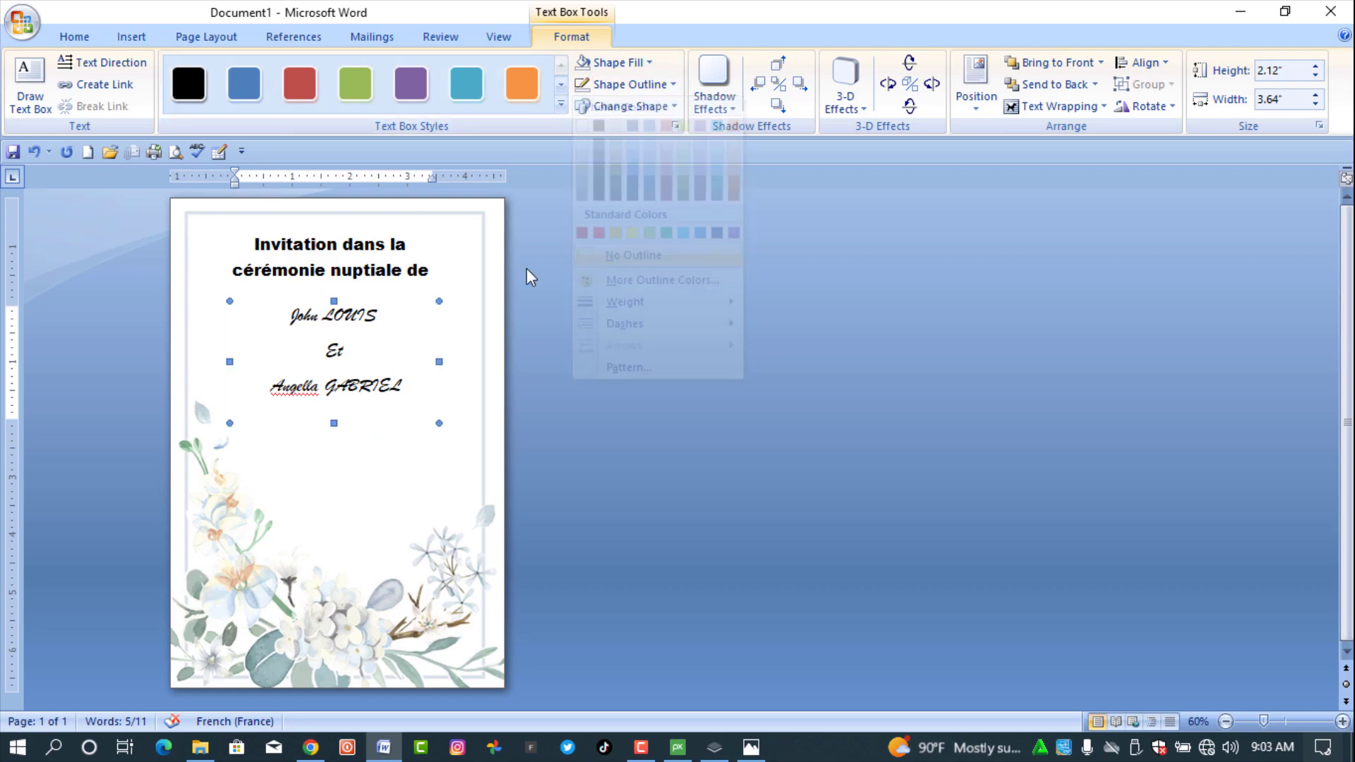
- Color all three lines of names blue
left_click_drag(396, 385, 292, 326)
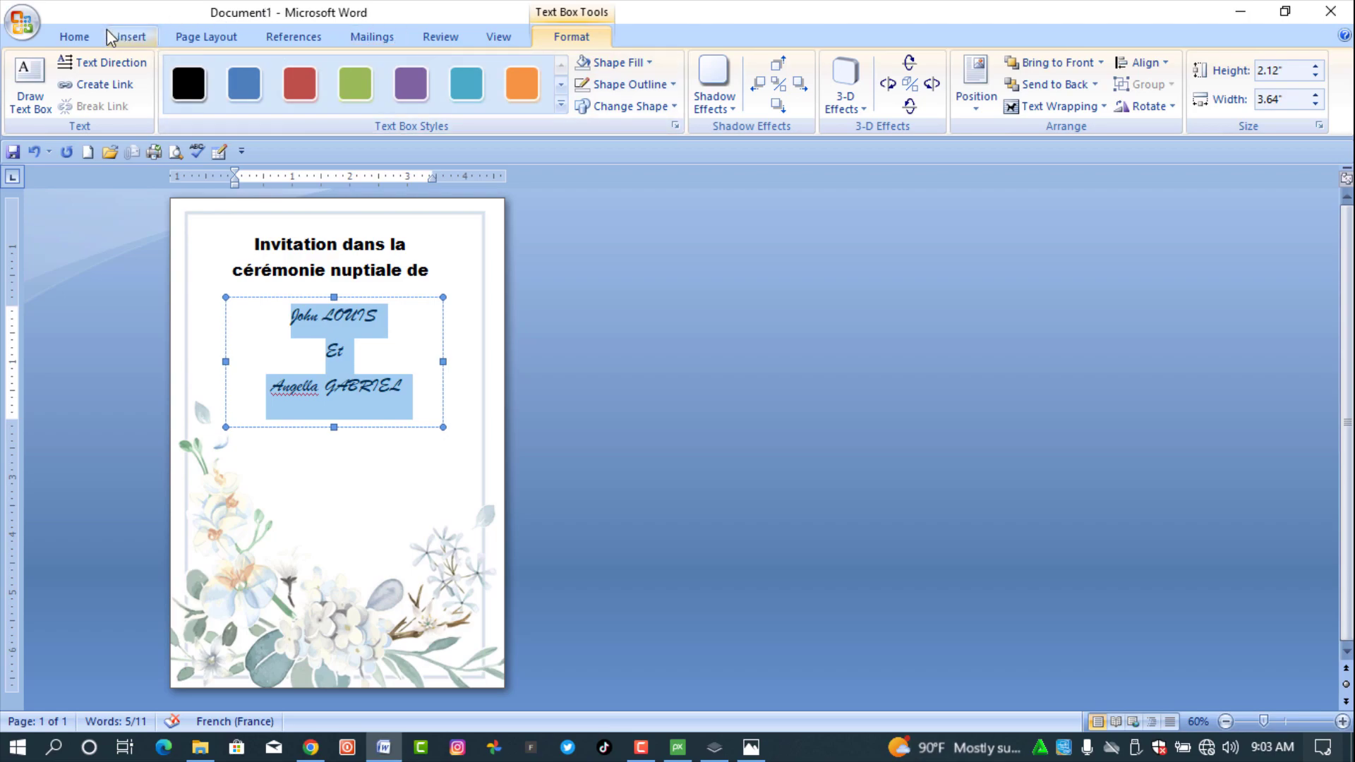
left_click(75, 37)
left_click(409, 100)
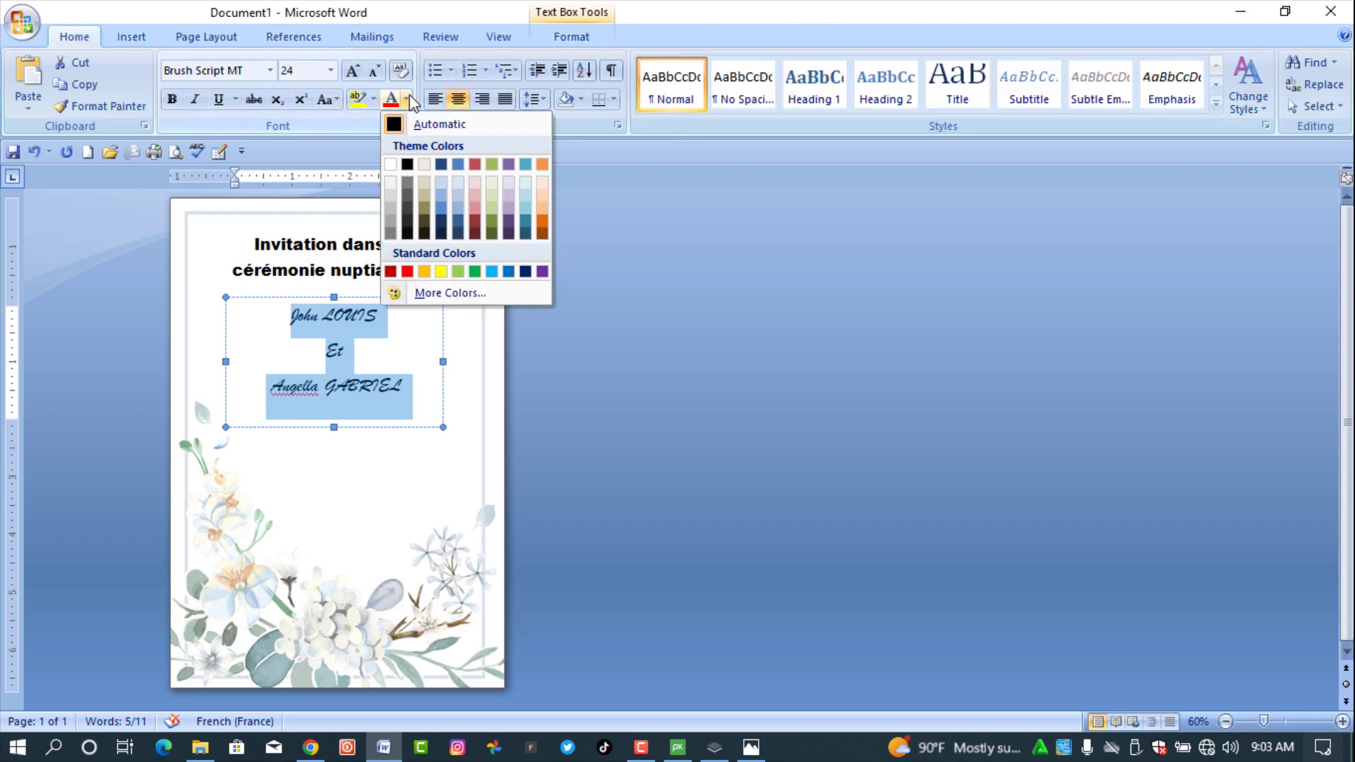
left_click(442, 213)
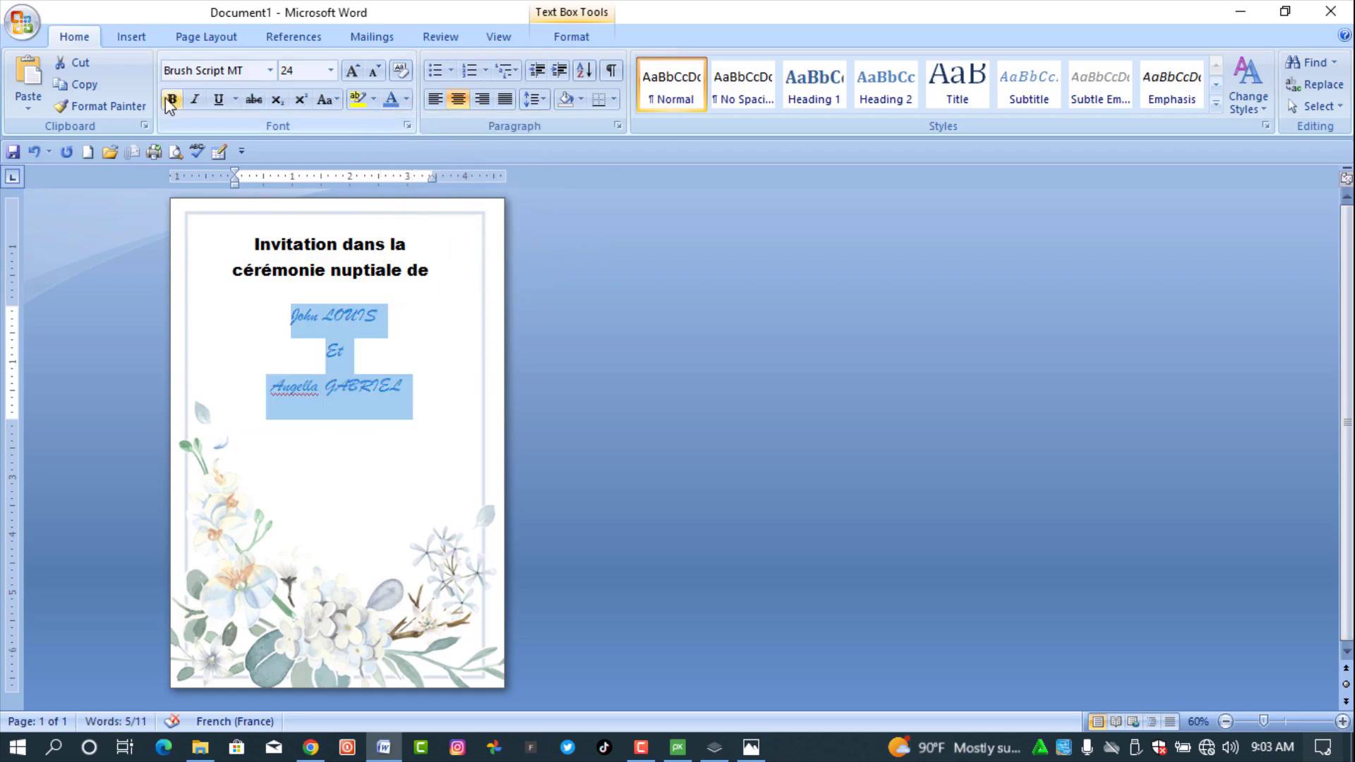
left_click(348, 421)
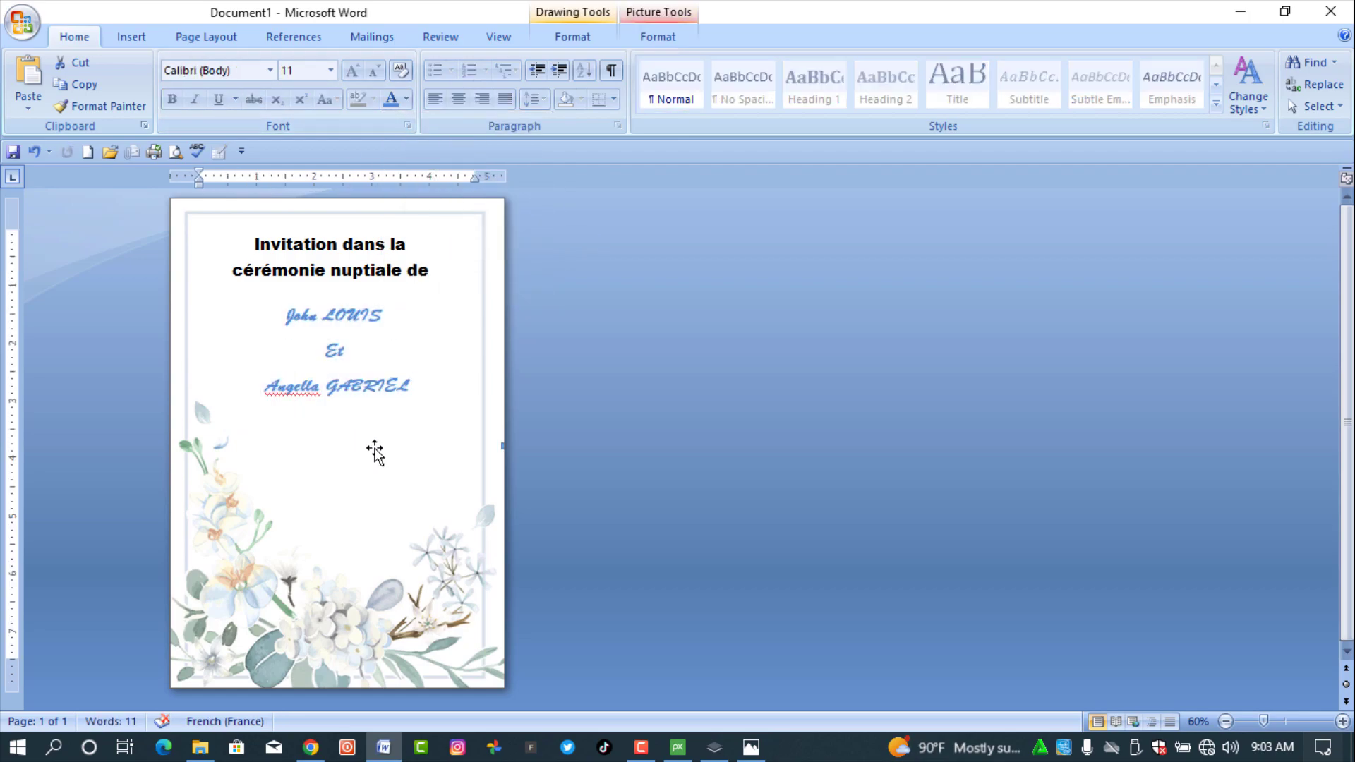
left_click(131, 36)
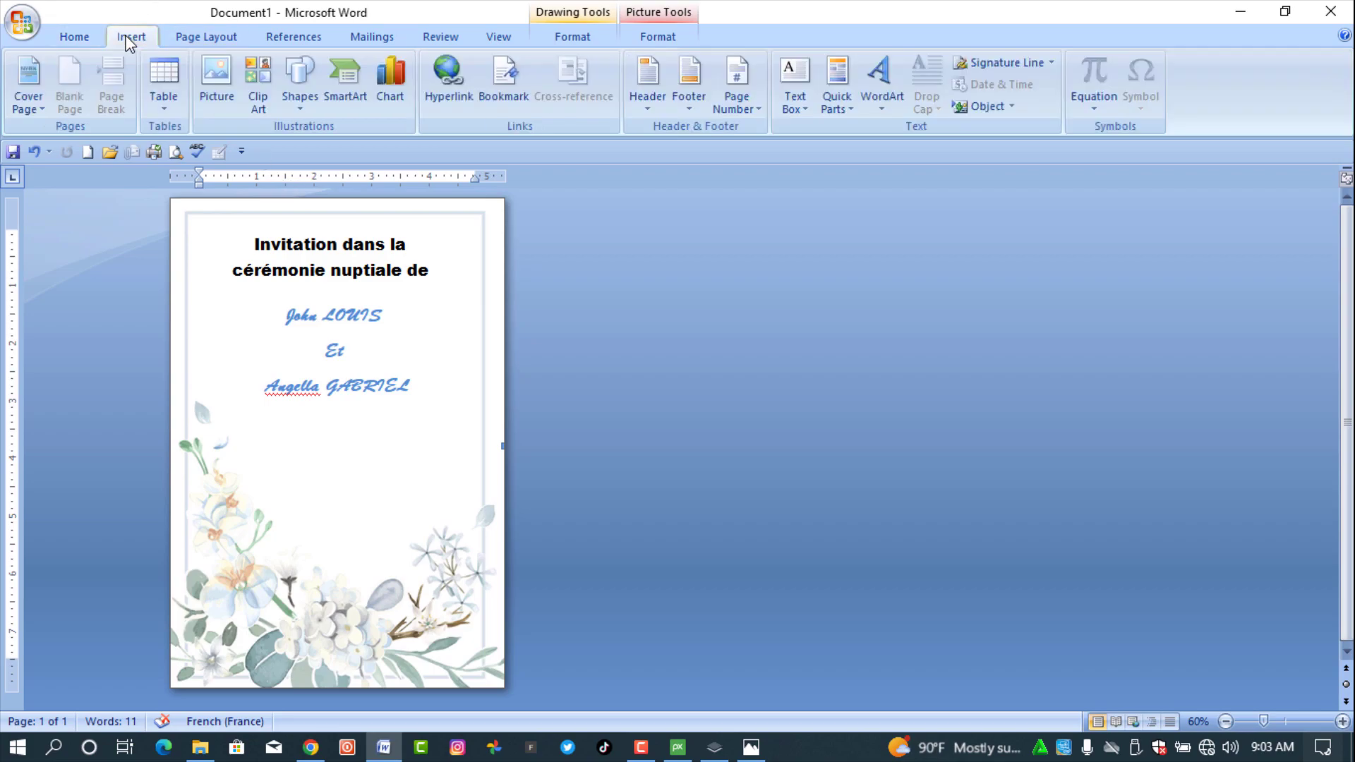
left_click(297, 106)
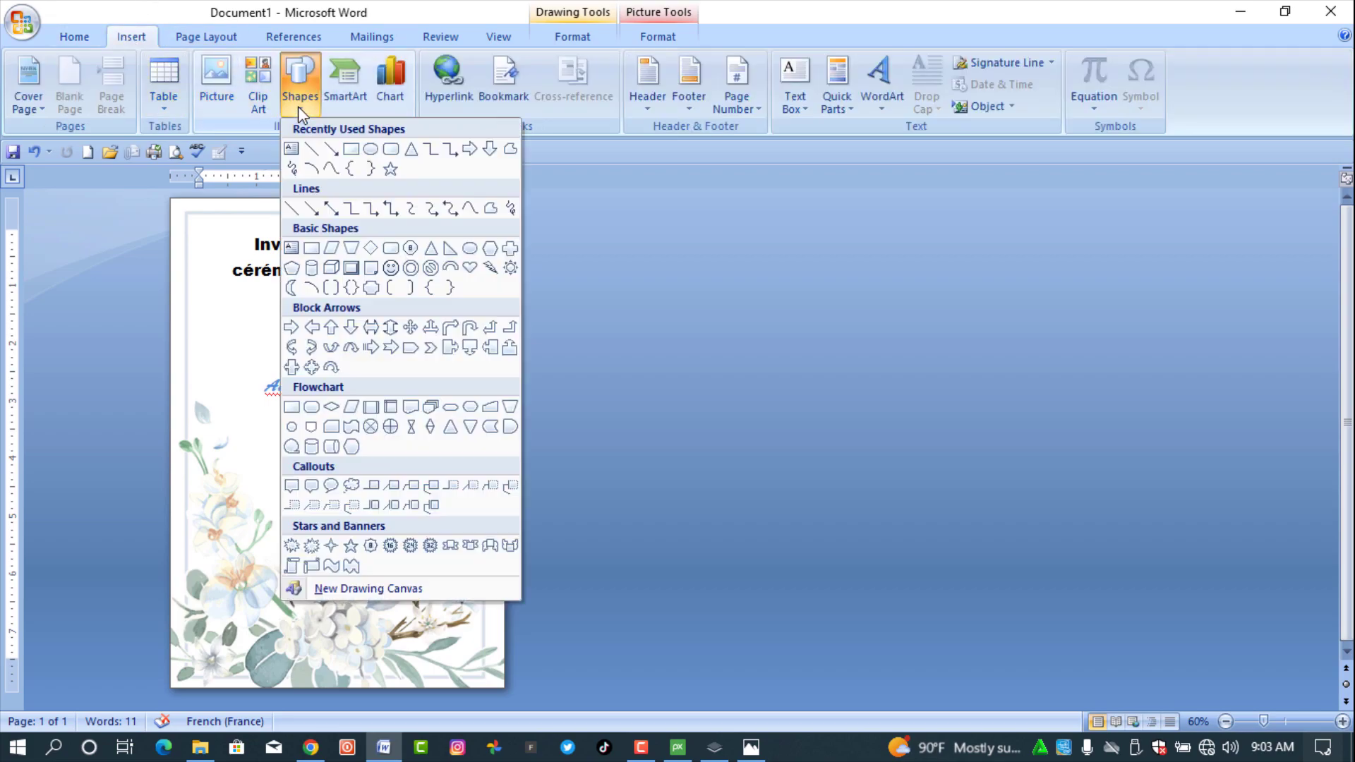
left_click(311, 149)
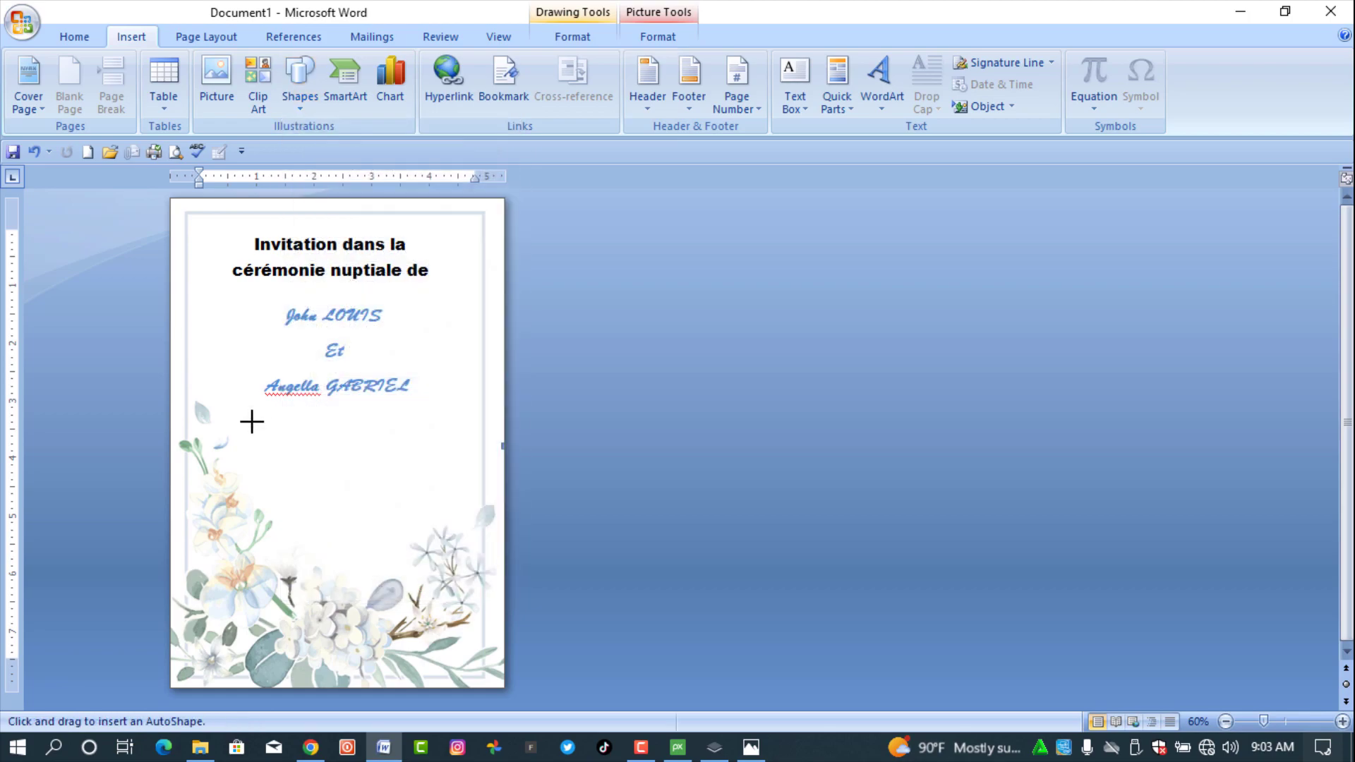
mouse_move(252, 424)
left_mouse_down()
mouse_move(393, 414)
mouse_move(449, 429)
left_mouse_up()
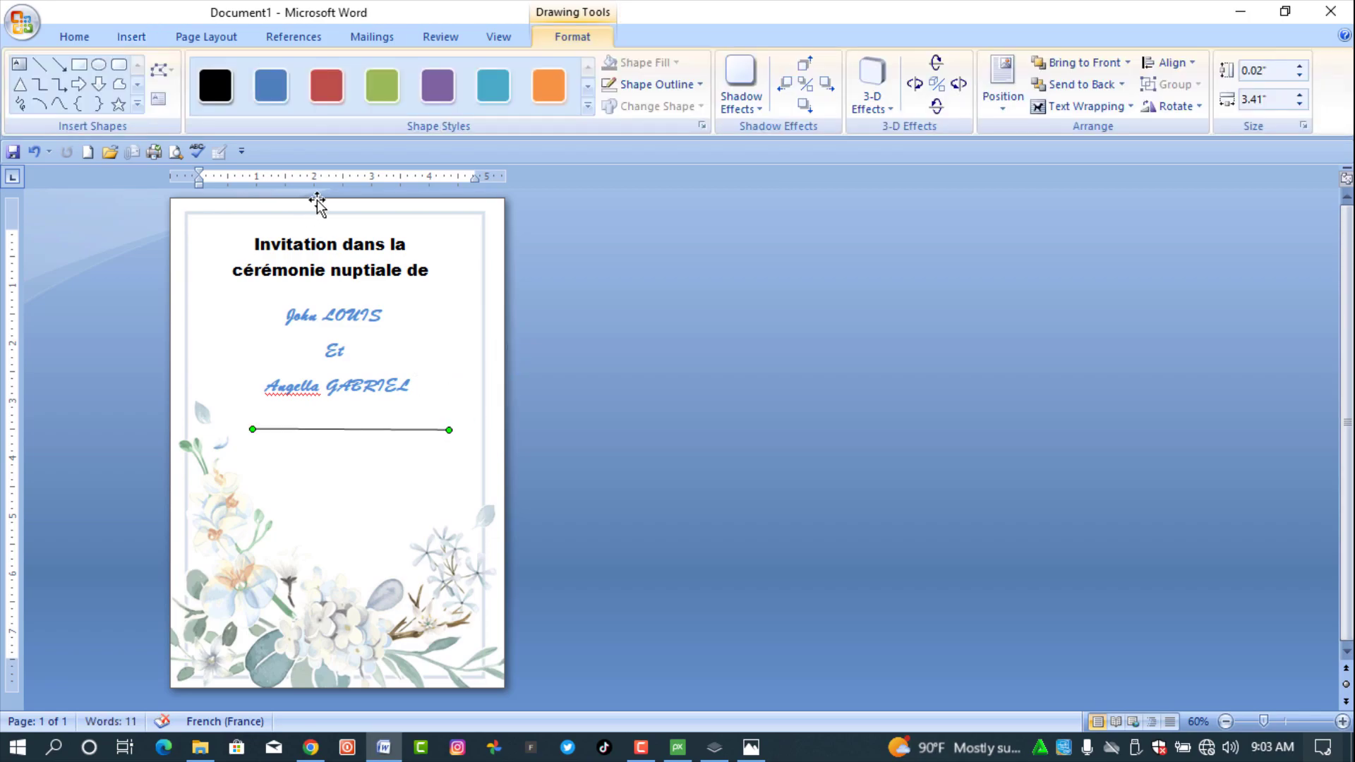
key("ctrl+z")
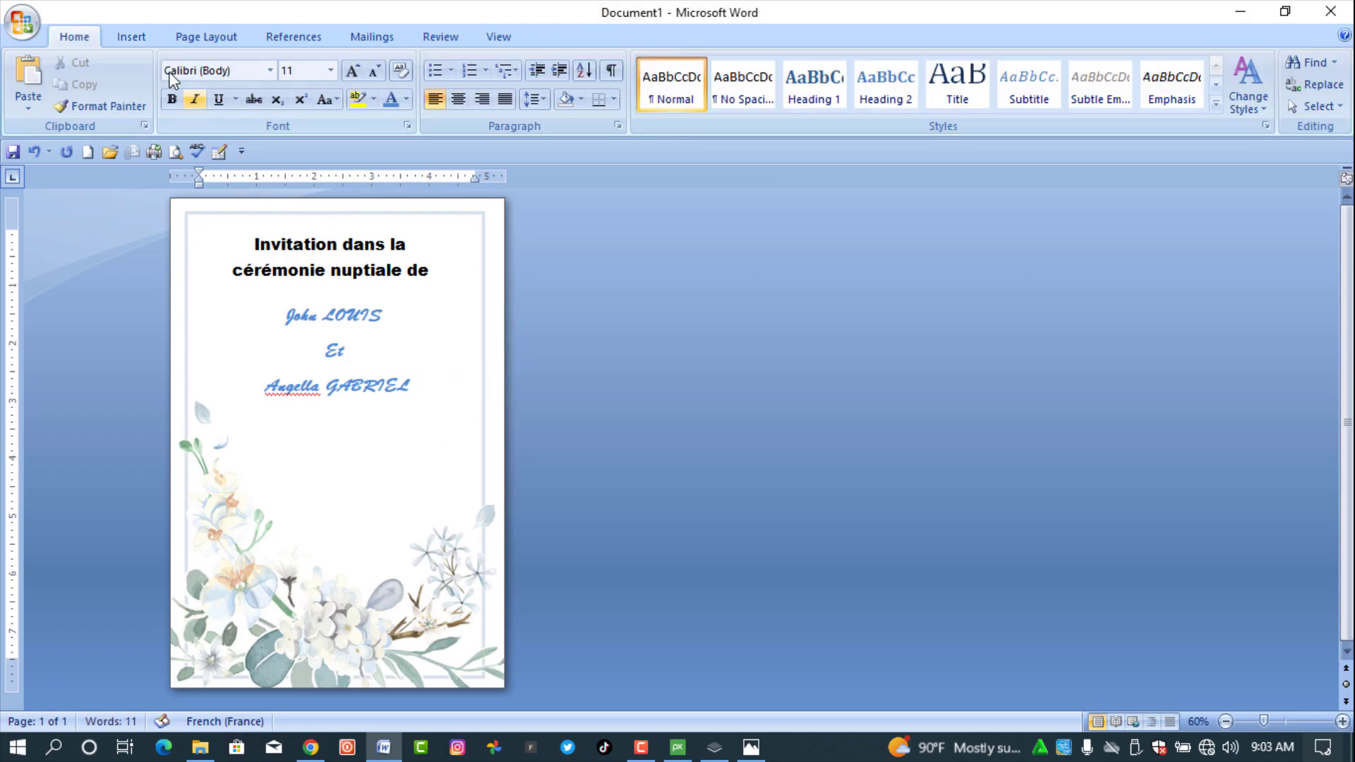
- Draw a short horizontal line below the names and widen it to 1.5"
left_click(134, 36)
left_click(300, 88)
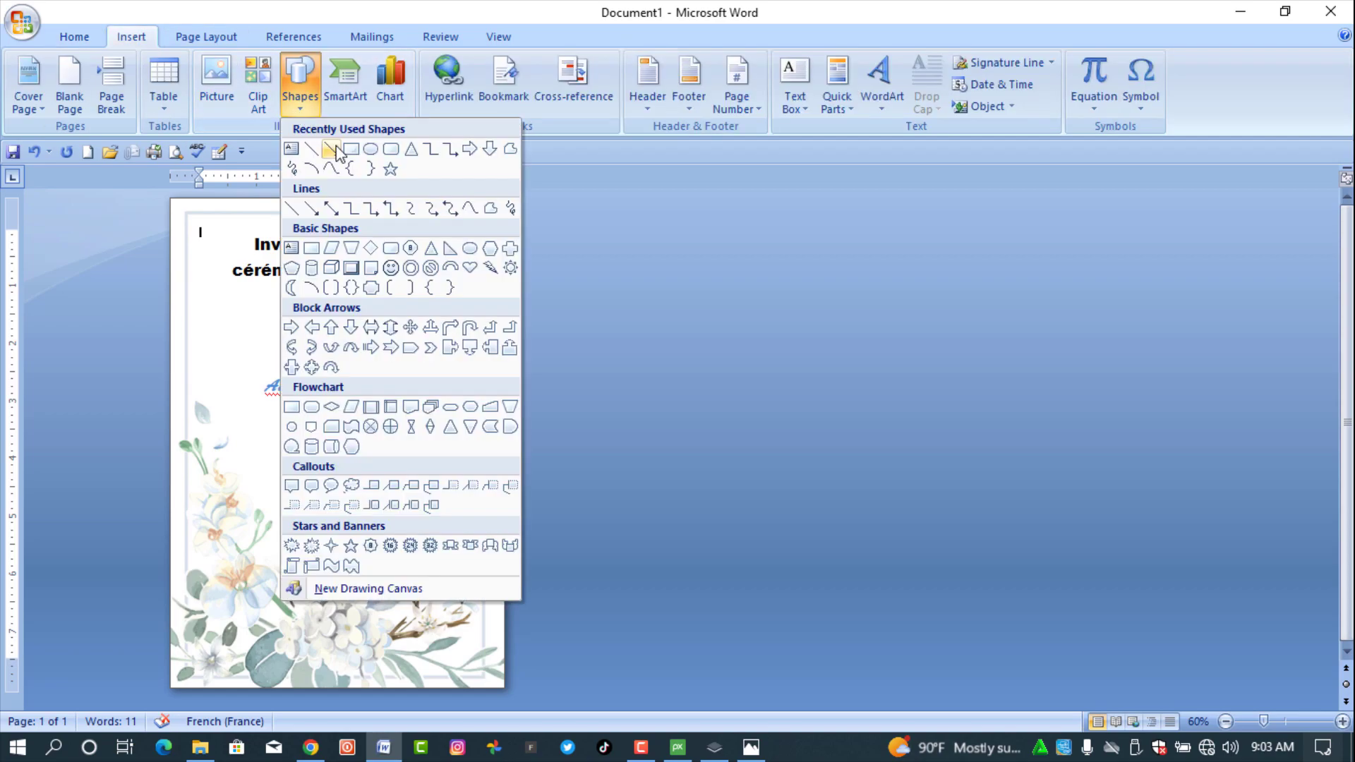
left_click(311, 148)
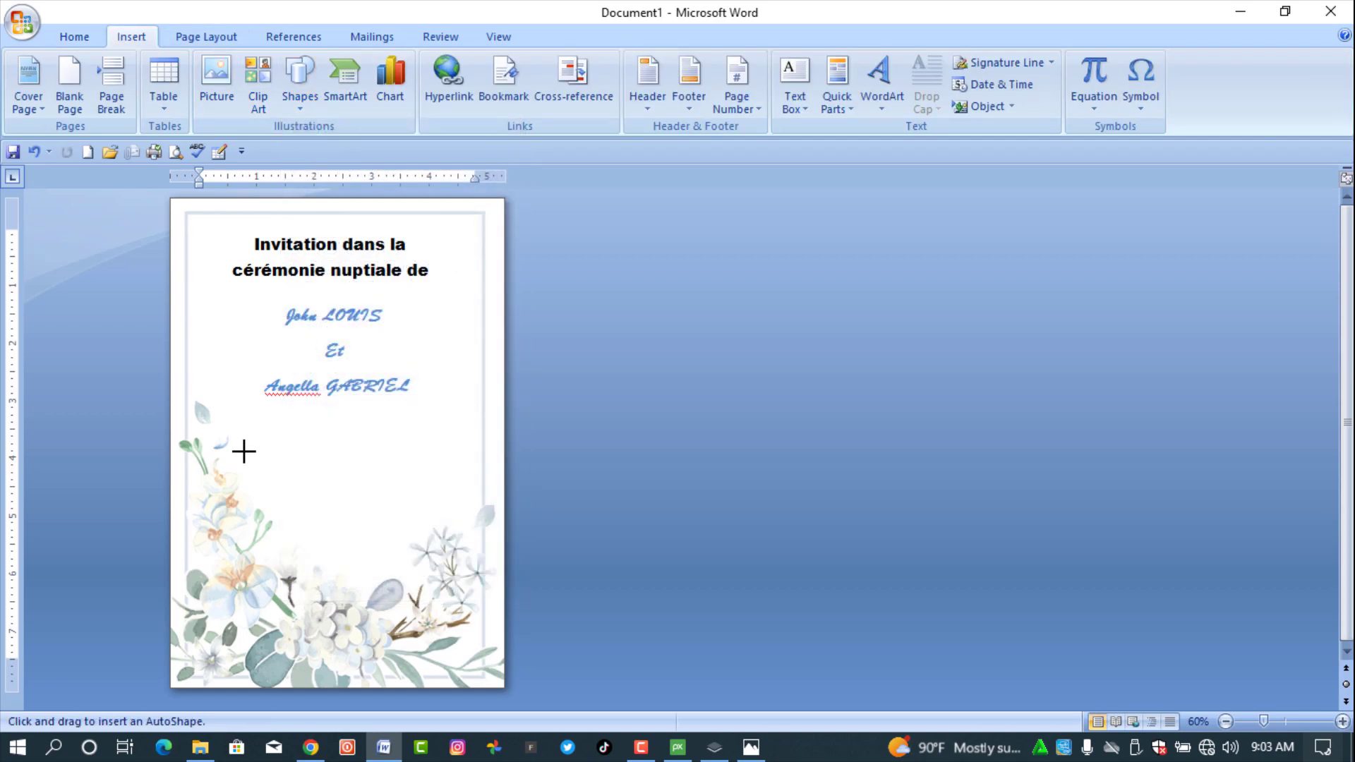
mouse_move(242, 452)
left_mouse_down()
mouse_move(458, 456)
mouse_move(320, 452)
left_mouse_up()
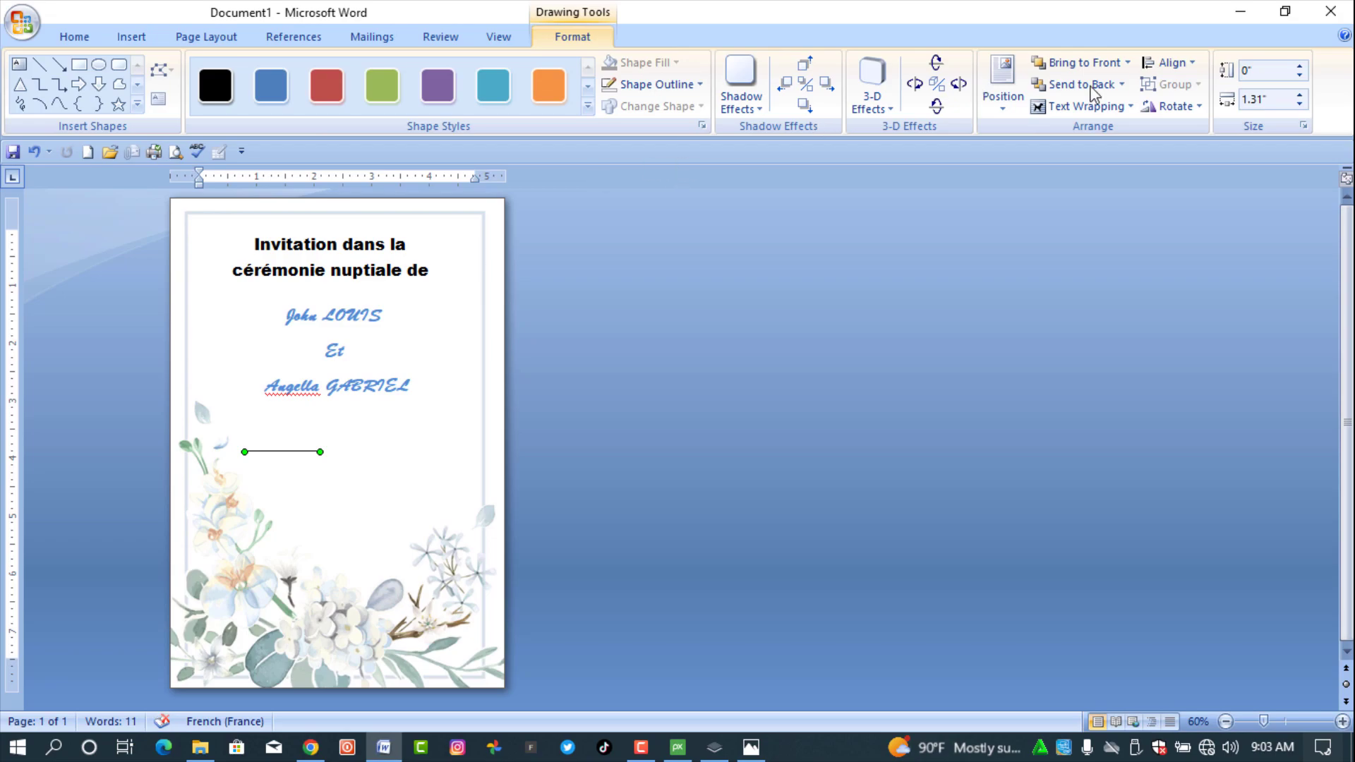
left_click(1299, 95)
left_click(1299, 95)
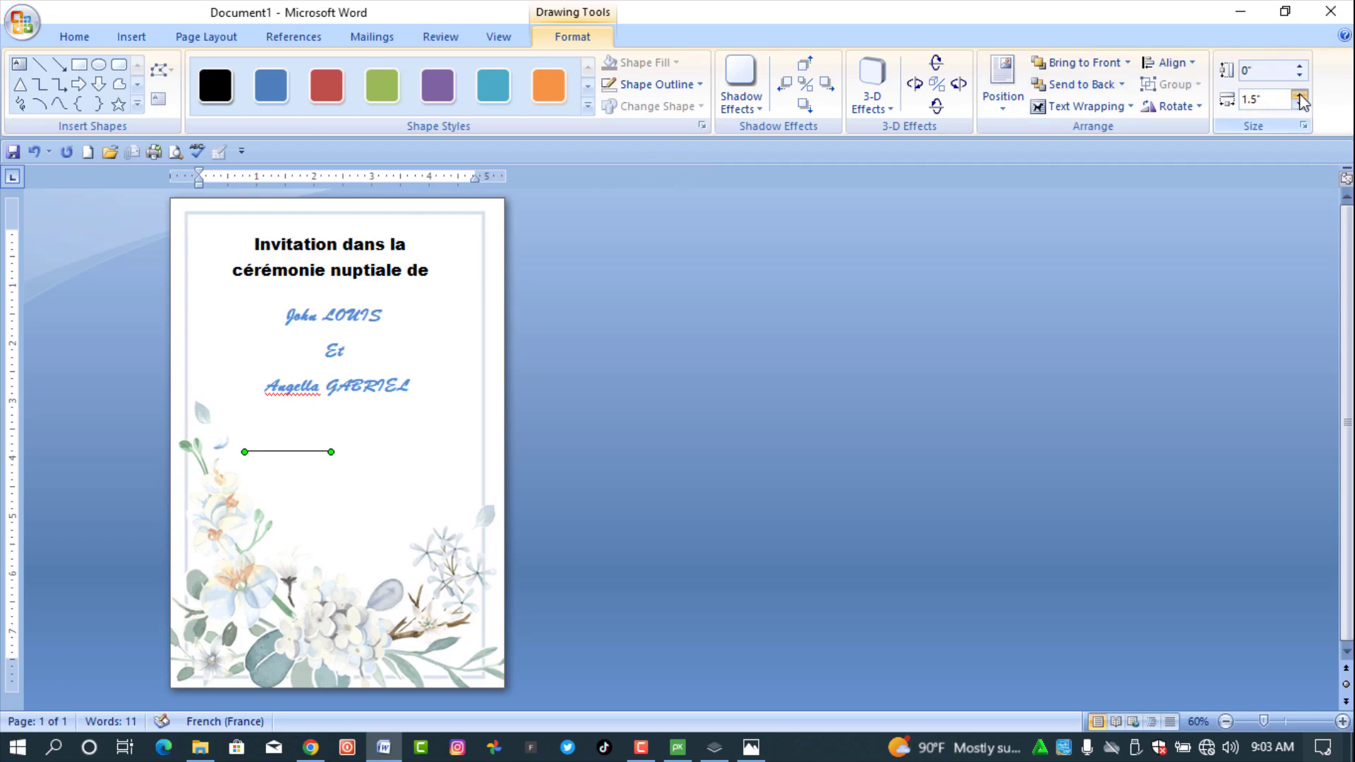
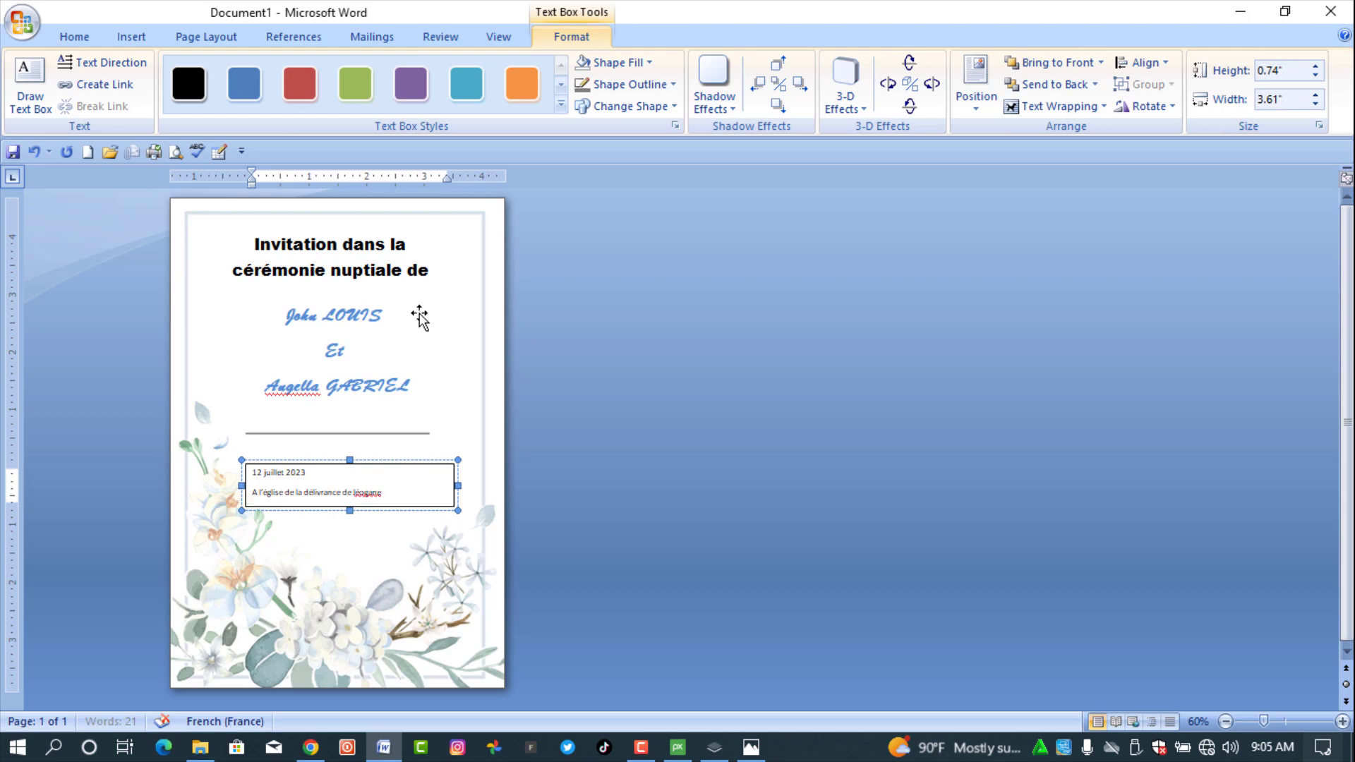
- Finish the venue address with 'e #22' and check spelling suggestions for Léogane
type("#22")
right_click(366, 492)
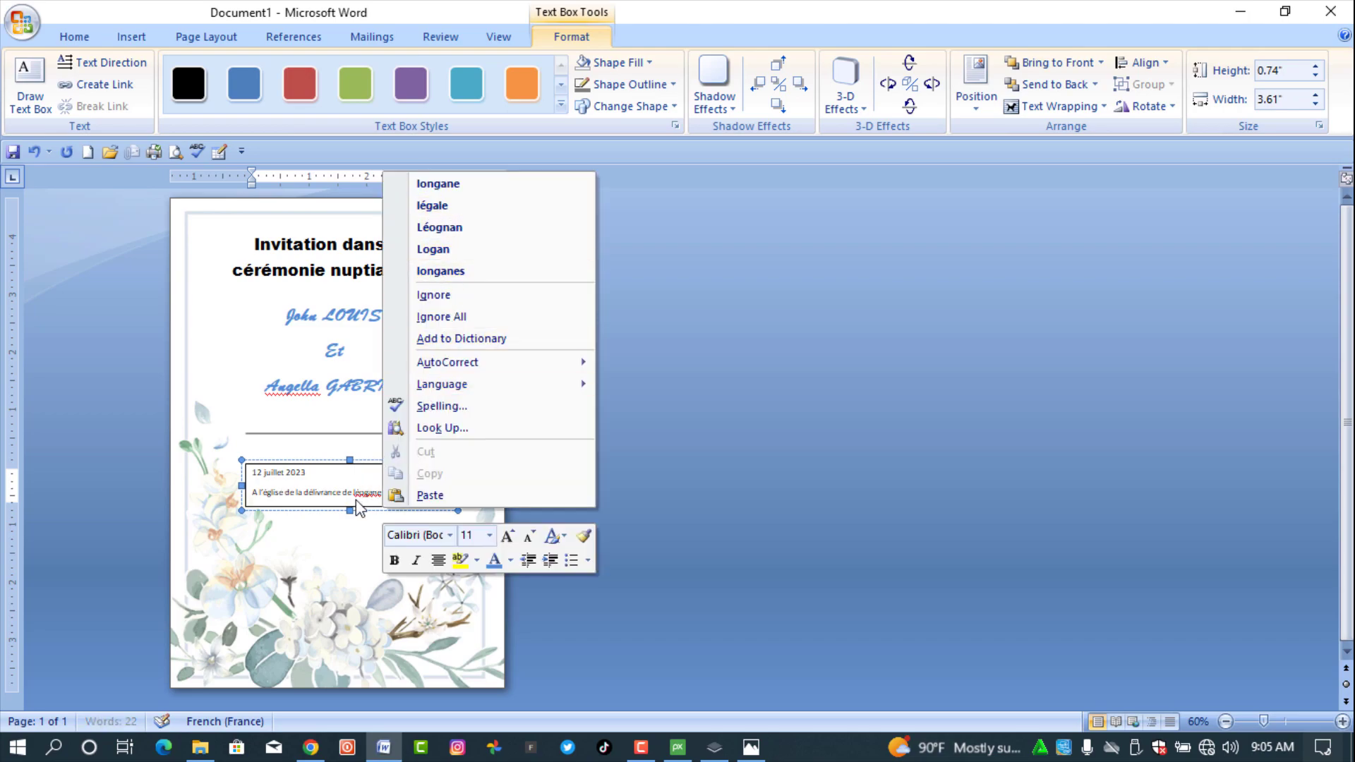
- Centre the date and venue lines and set them to Arial 14 pt
left_click(402, 492)
left_click_drag(402, 492, 247, 485)
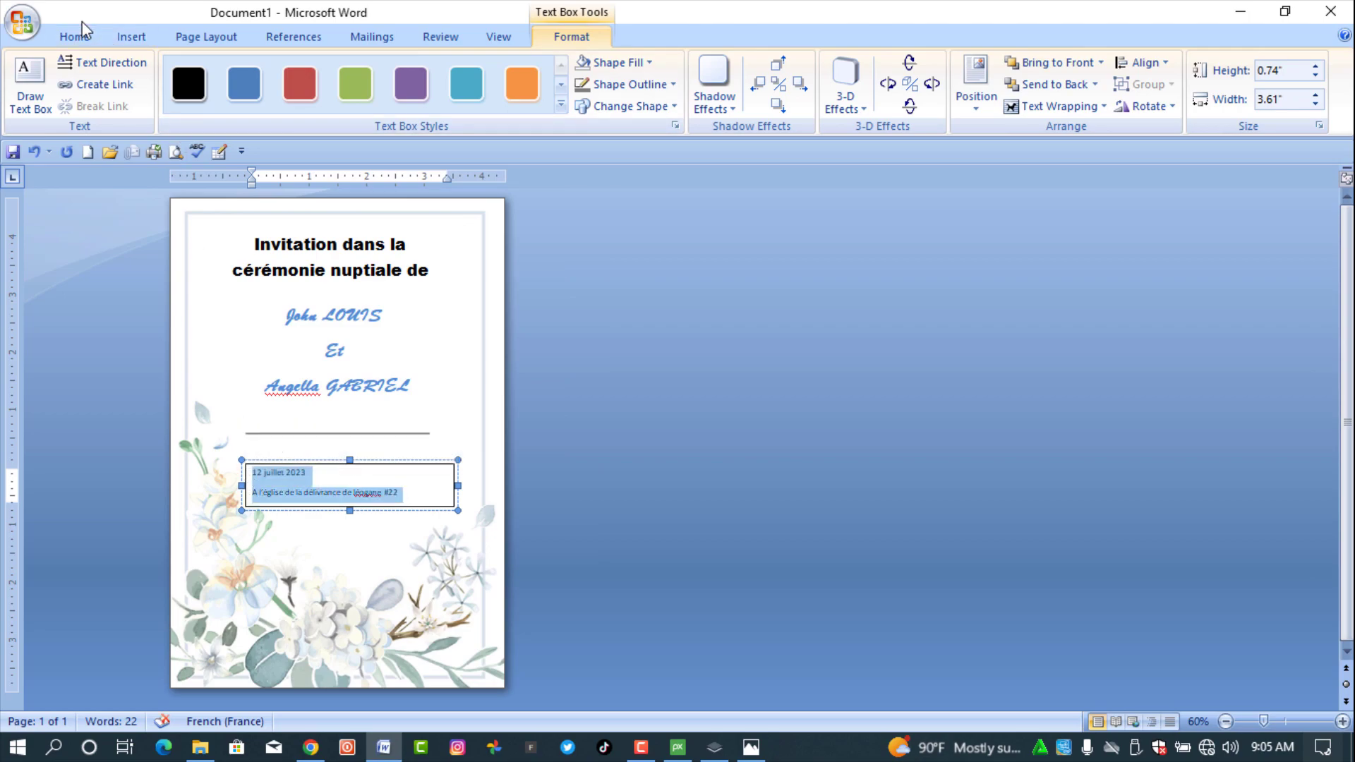
key("ctrl+e")
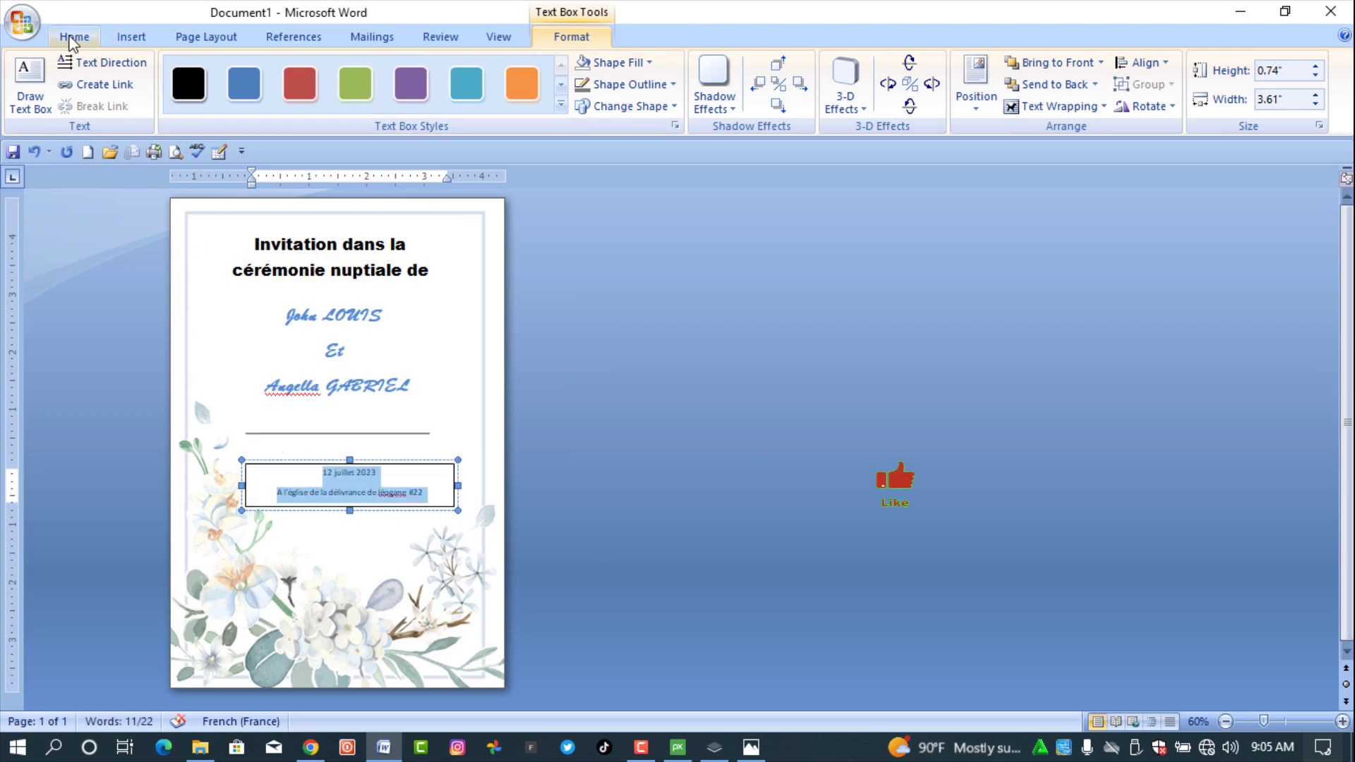
left_click(71, 36)
left_click(269, 70)
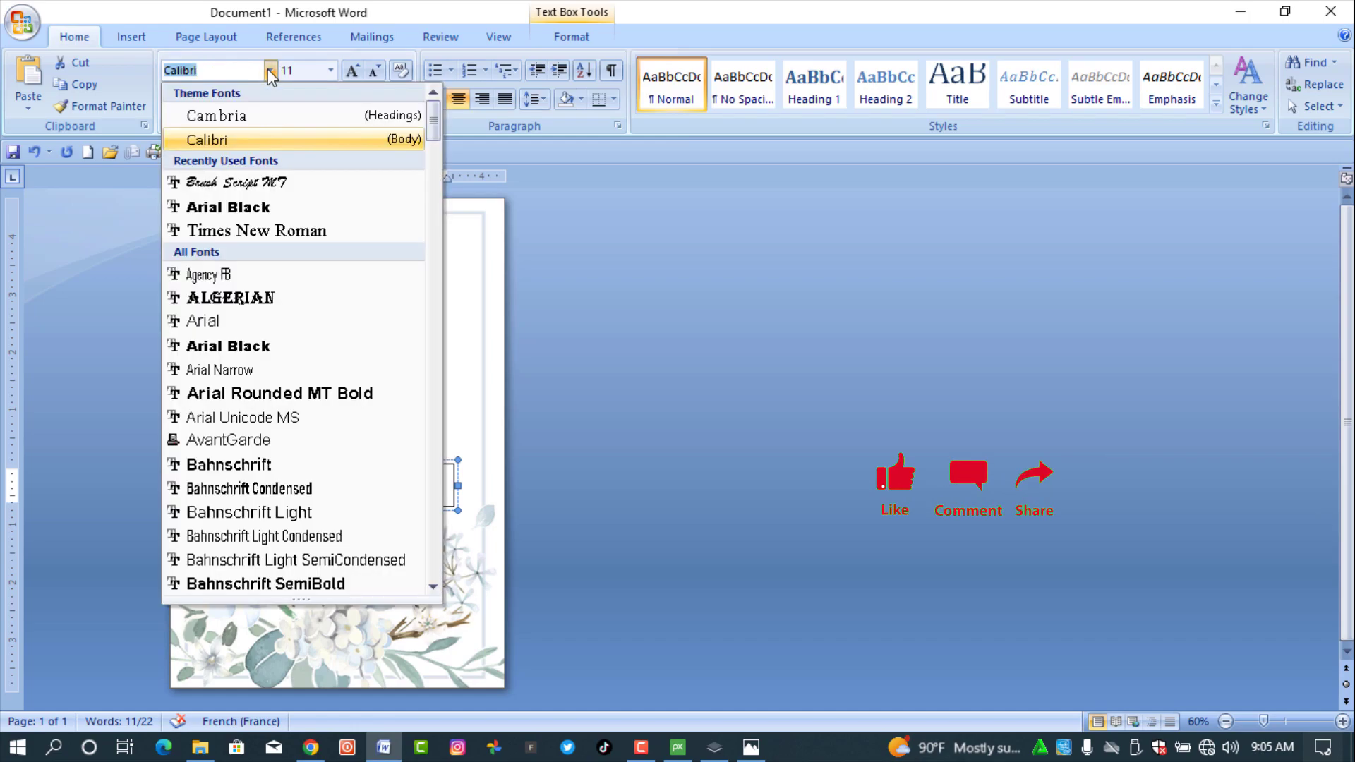
left_click(222, 321)
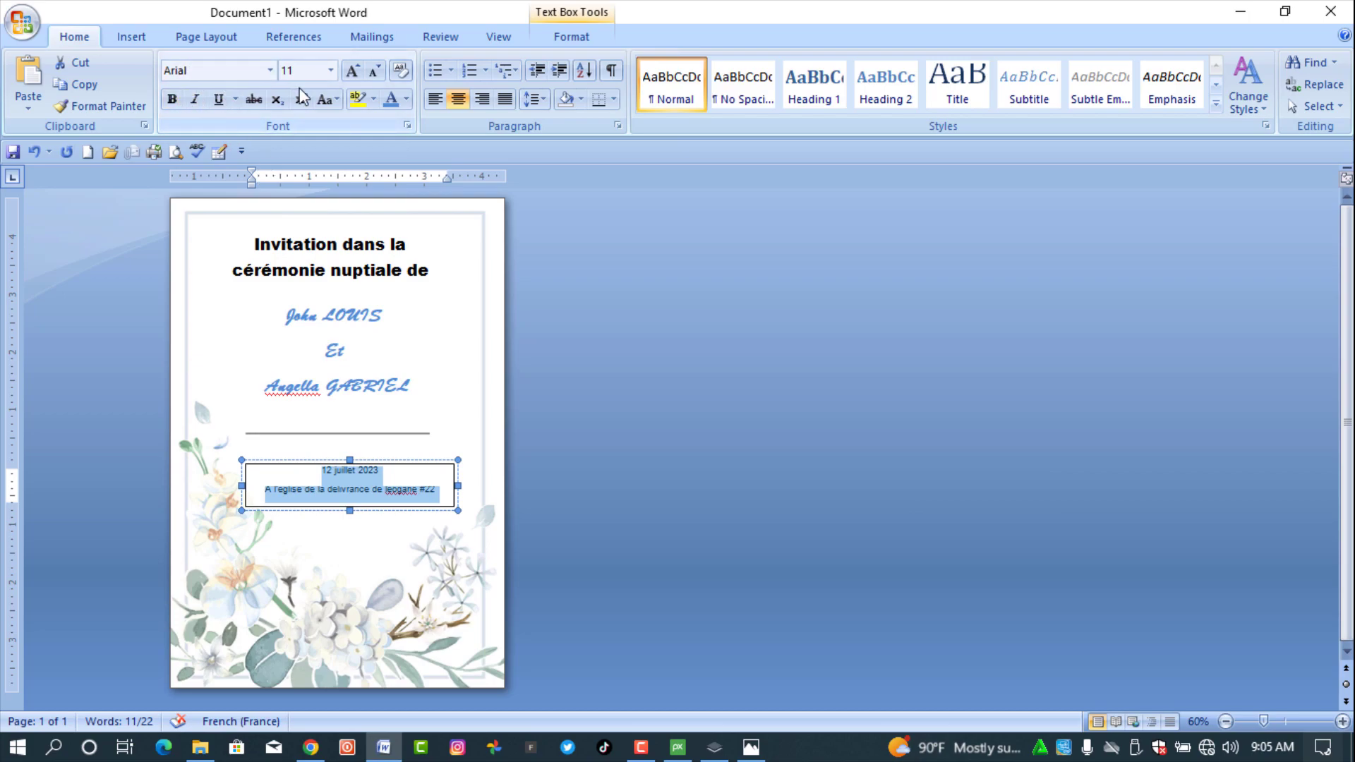
left_click(351, 71)
left_click(351, 71)
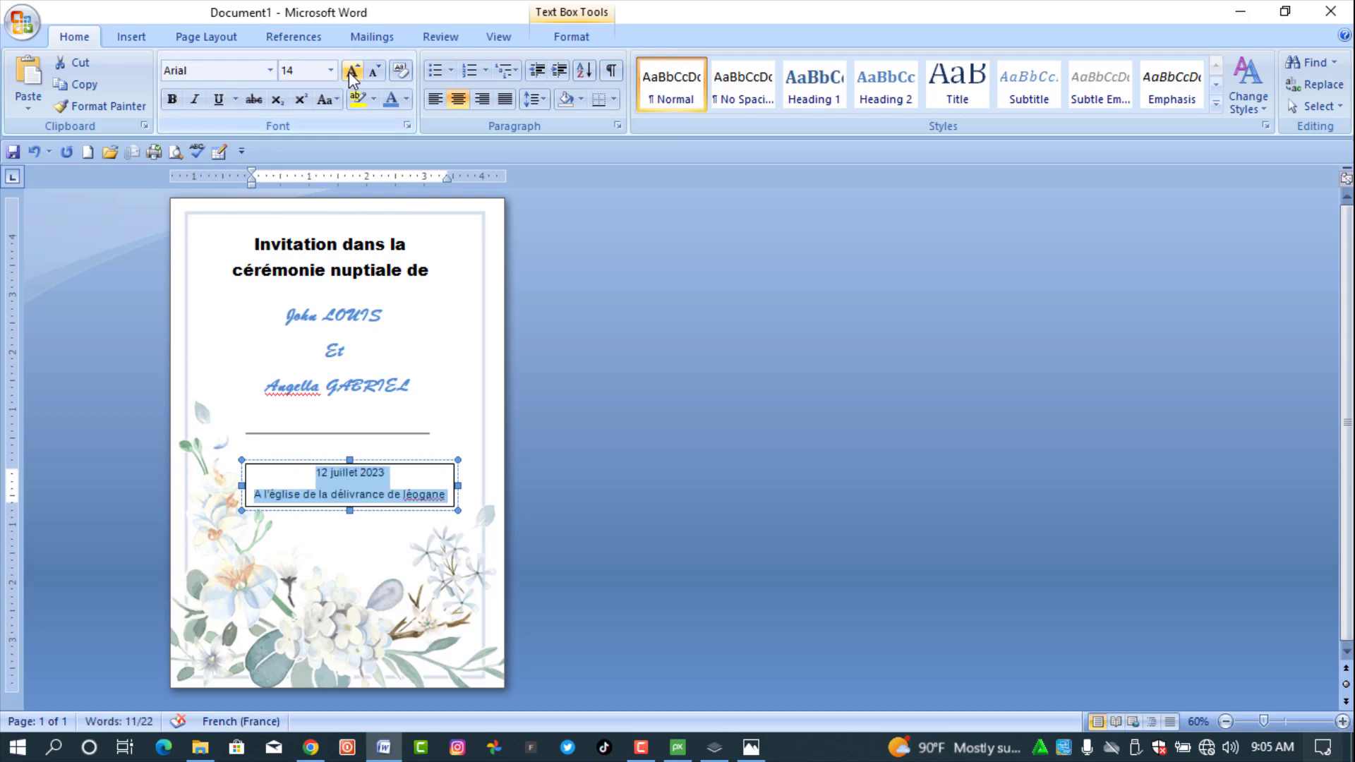
- Make the date and venue text box taller to fit #22 and remove its outline
left_click_drag(350, 510, 351, 532)
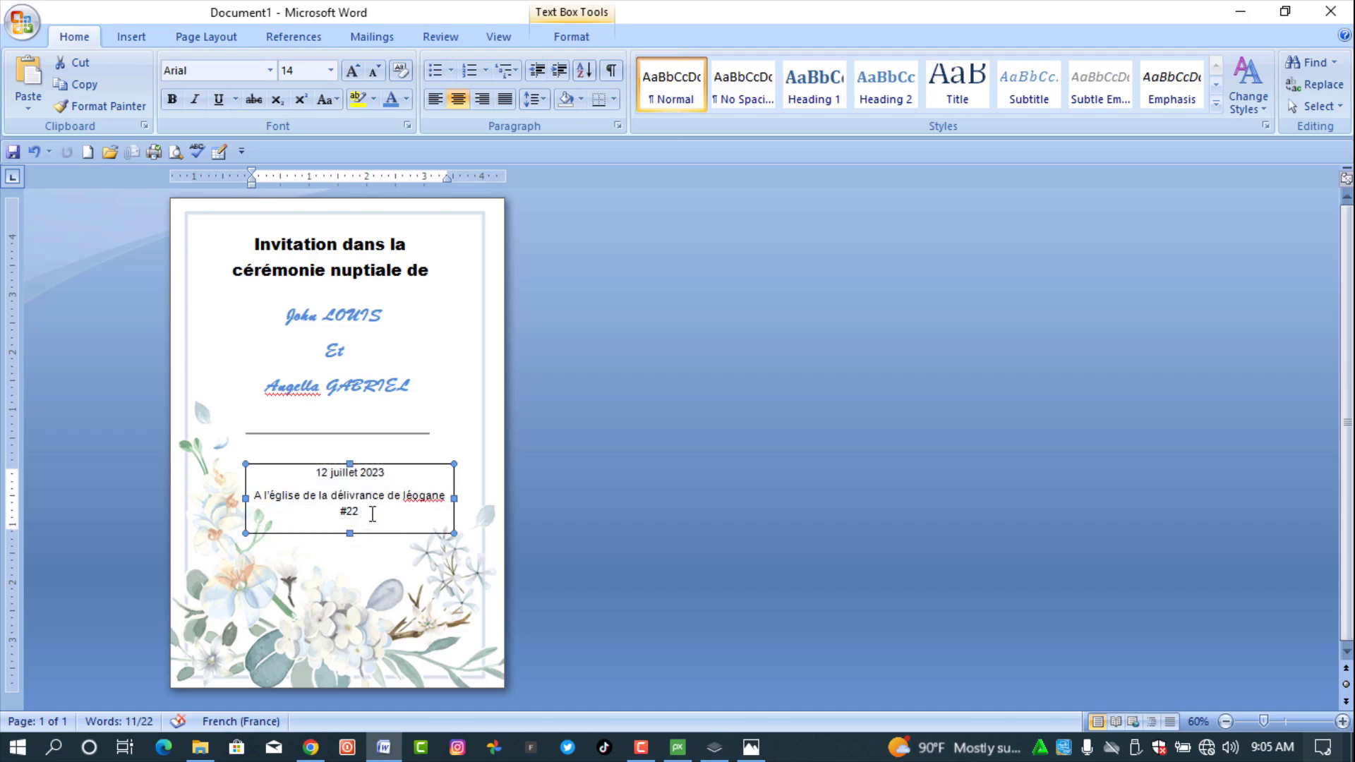
left_click(572, 36)
left_click(628, 84)
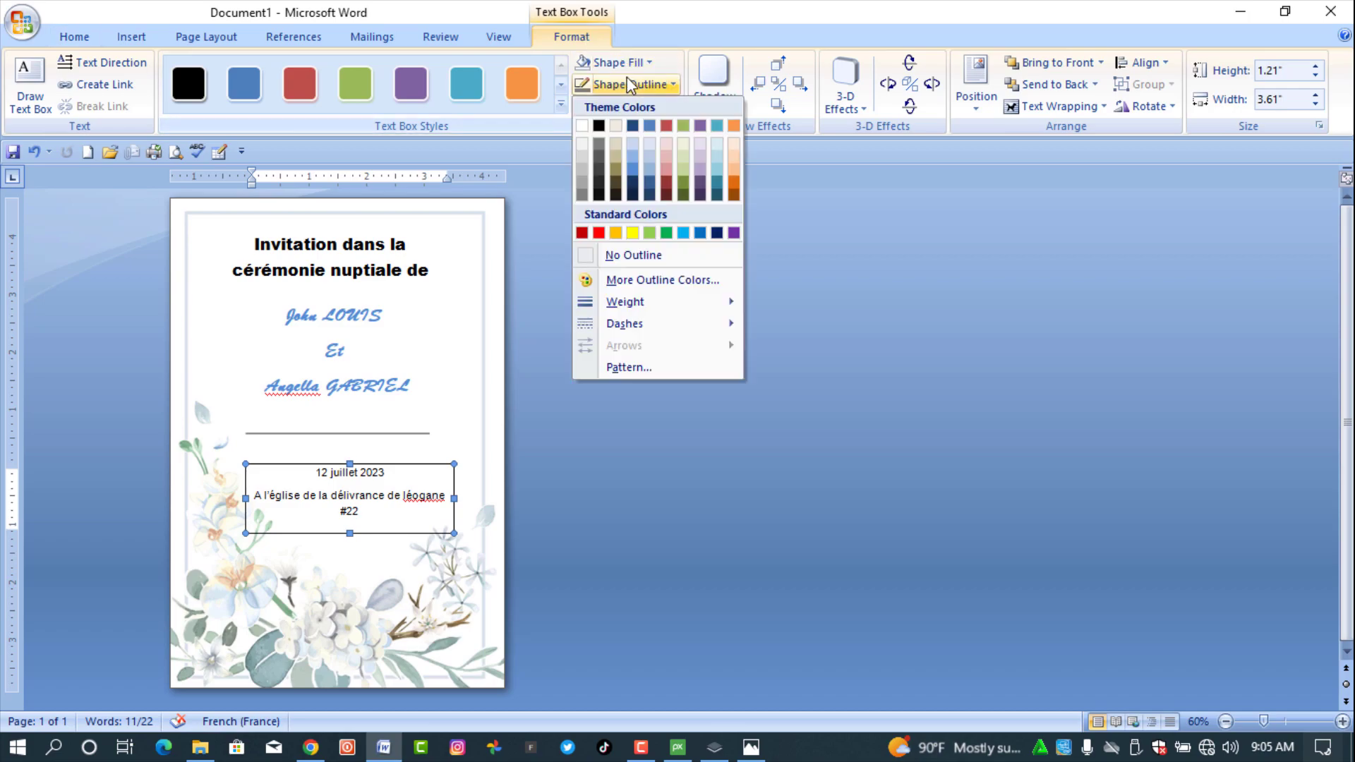
left_click(667, 255)
- Color the date and venue text grey, keeping it 14 pt and not bold
left_click_drag(361, 515, 317, 470)
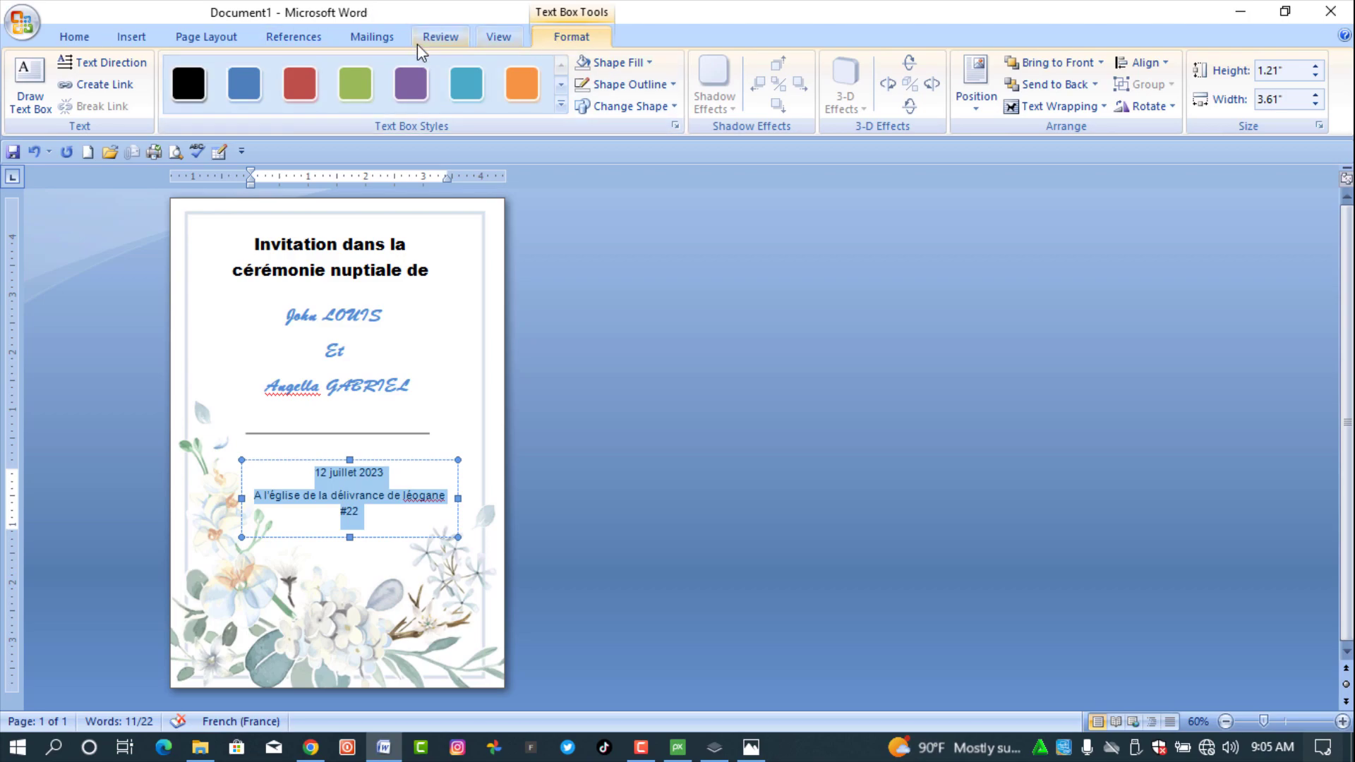
left_click(78, 36)
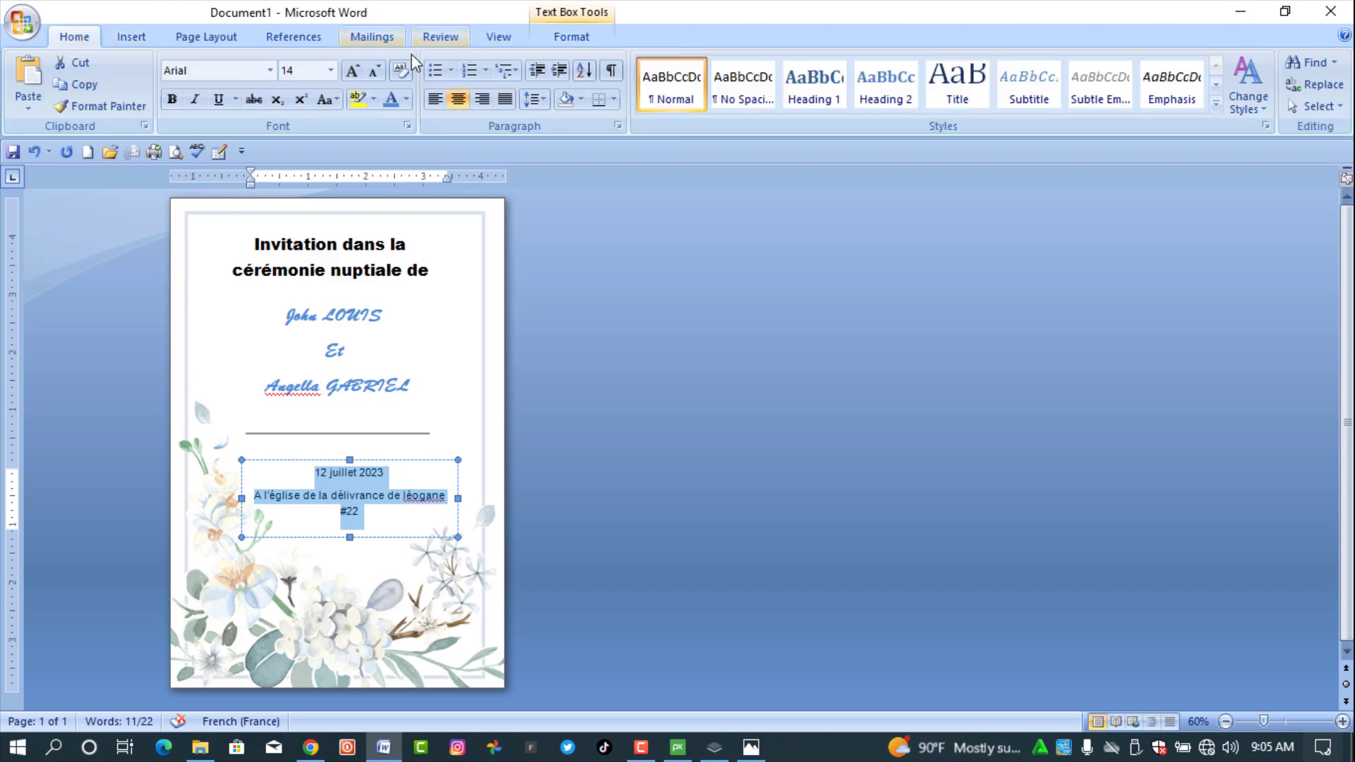
left_click(406, 100)
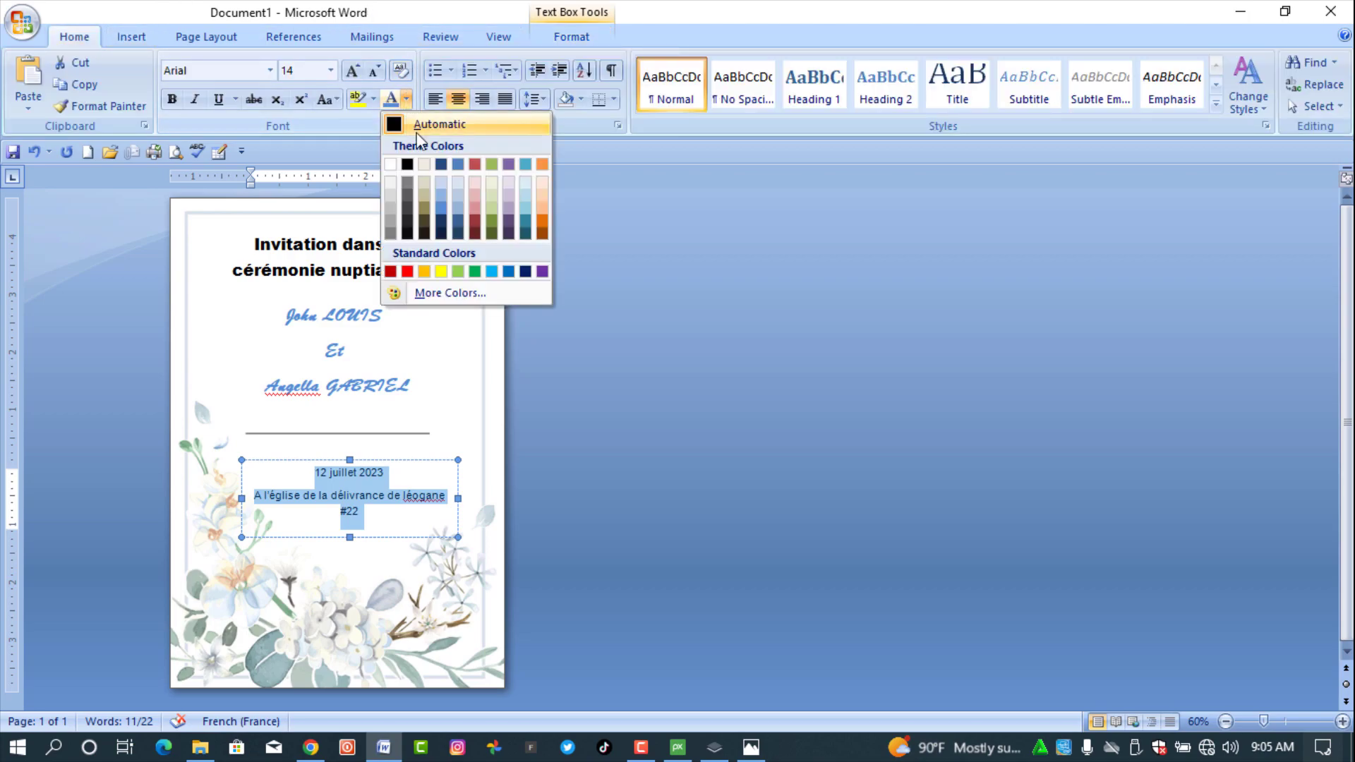
left_click(391, 232)
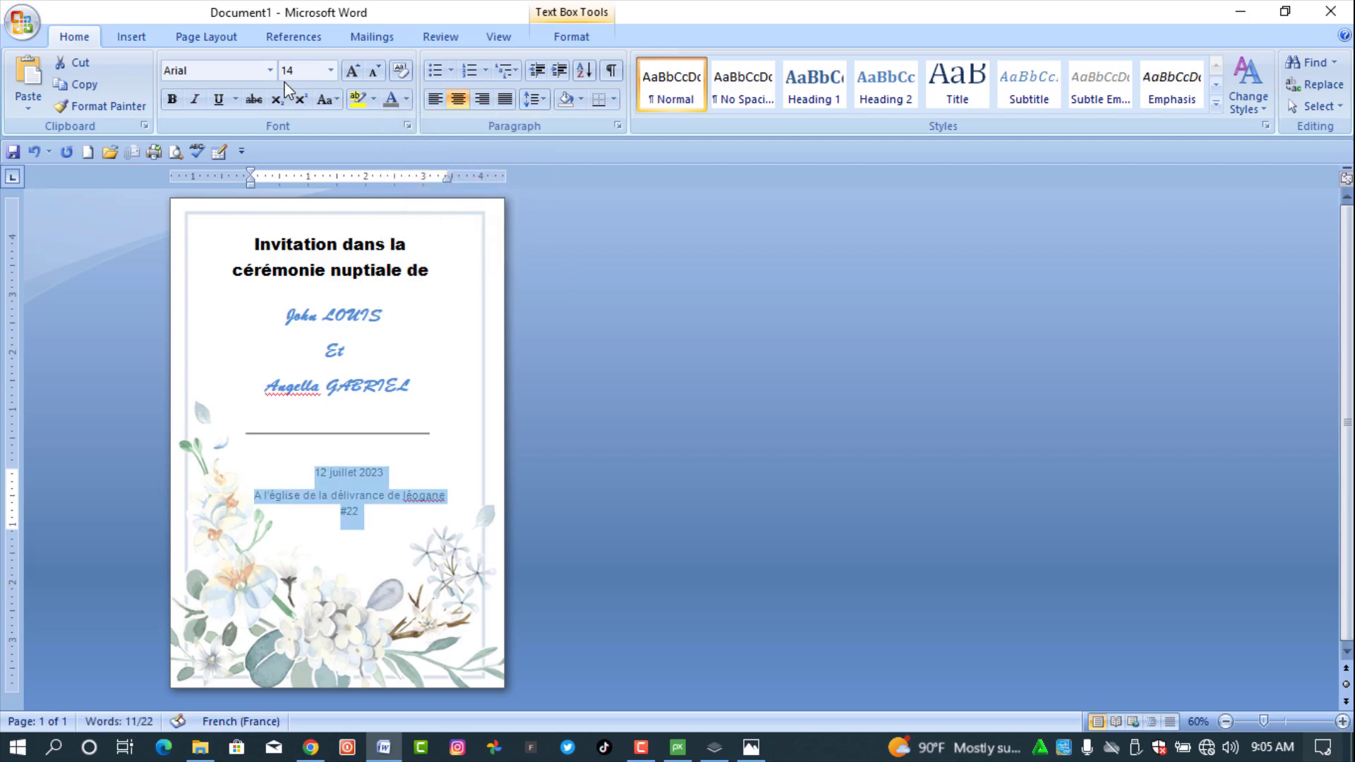
left_click(358, 73)
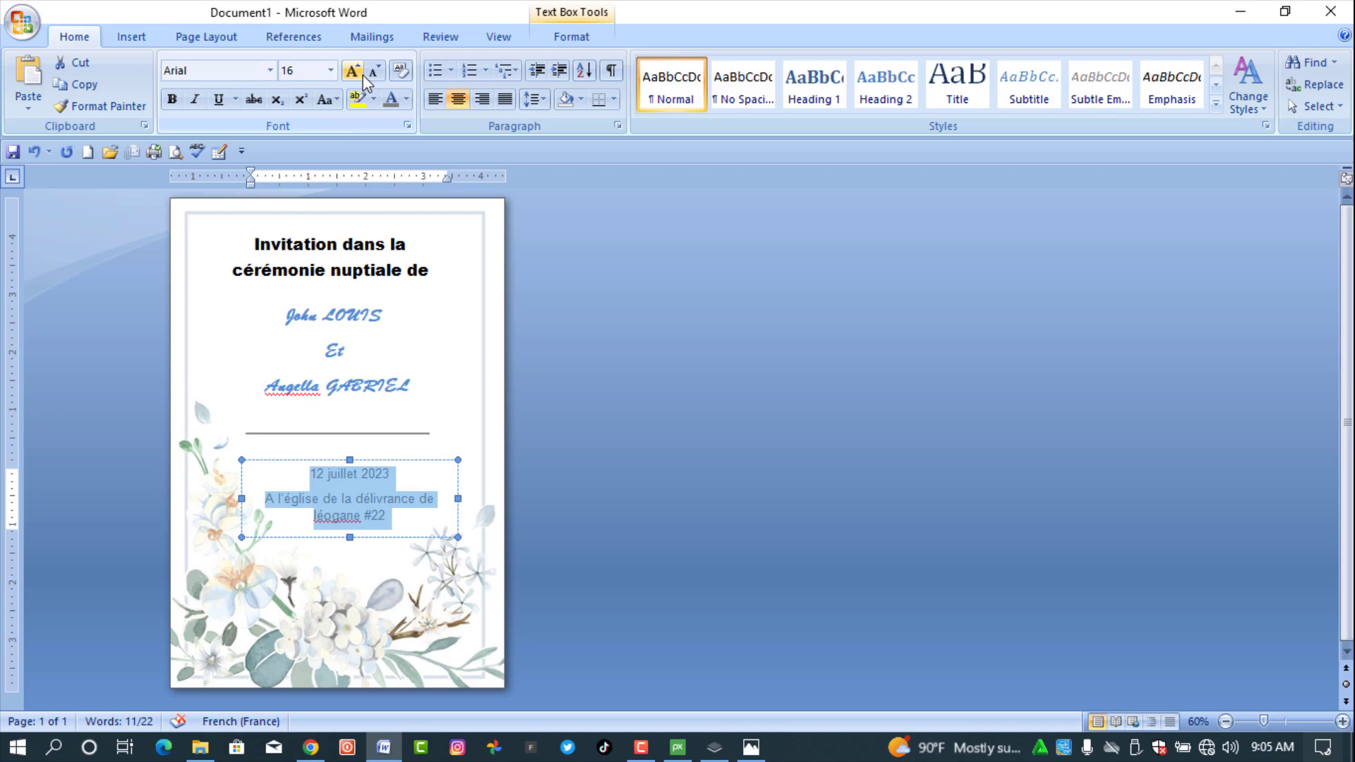
left_click(377, 72)
left_click(171, 99)
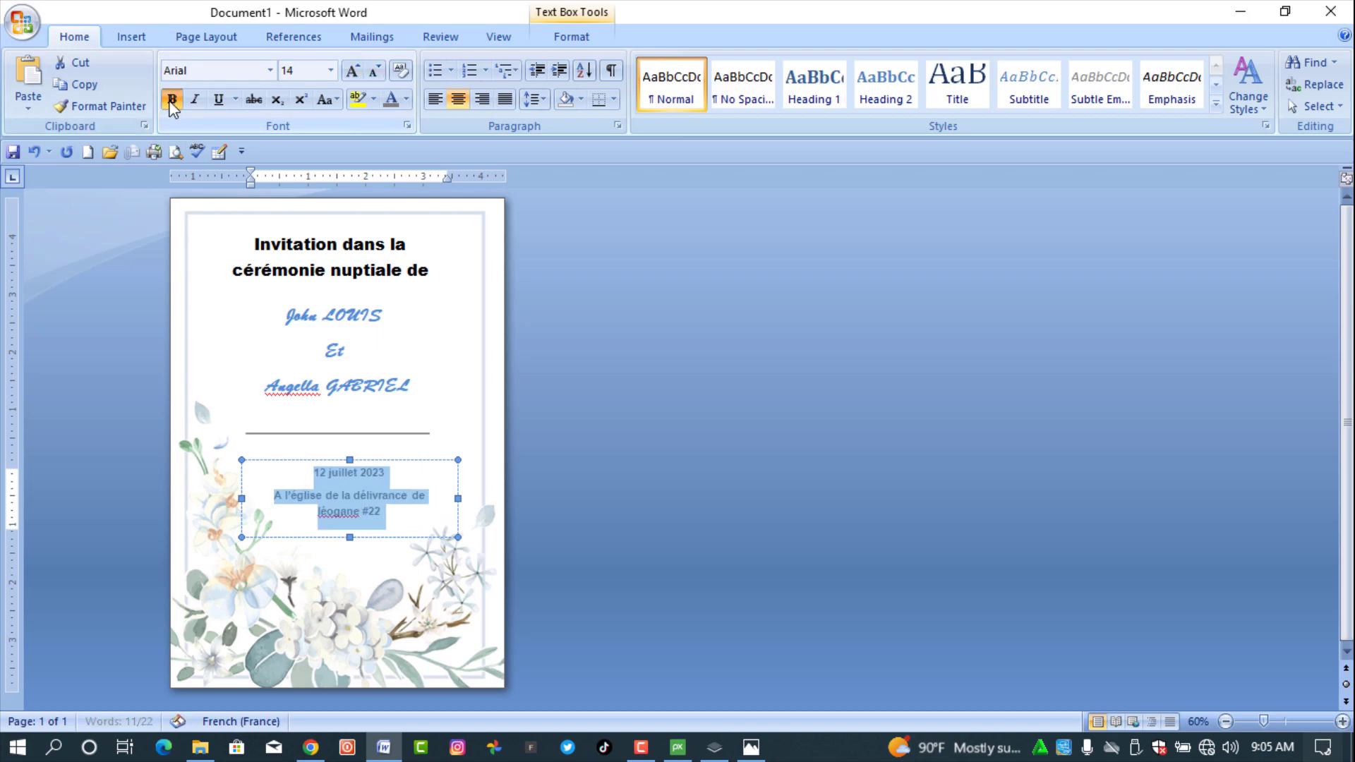
left_click(171, 100)
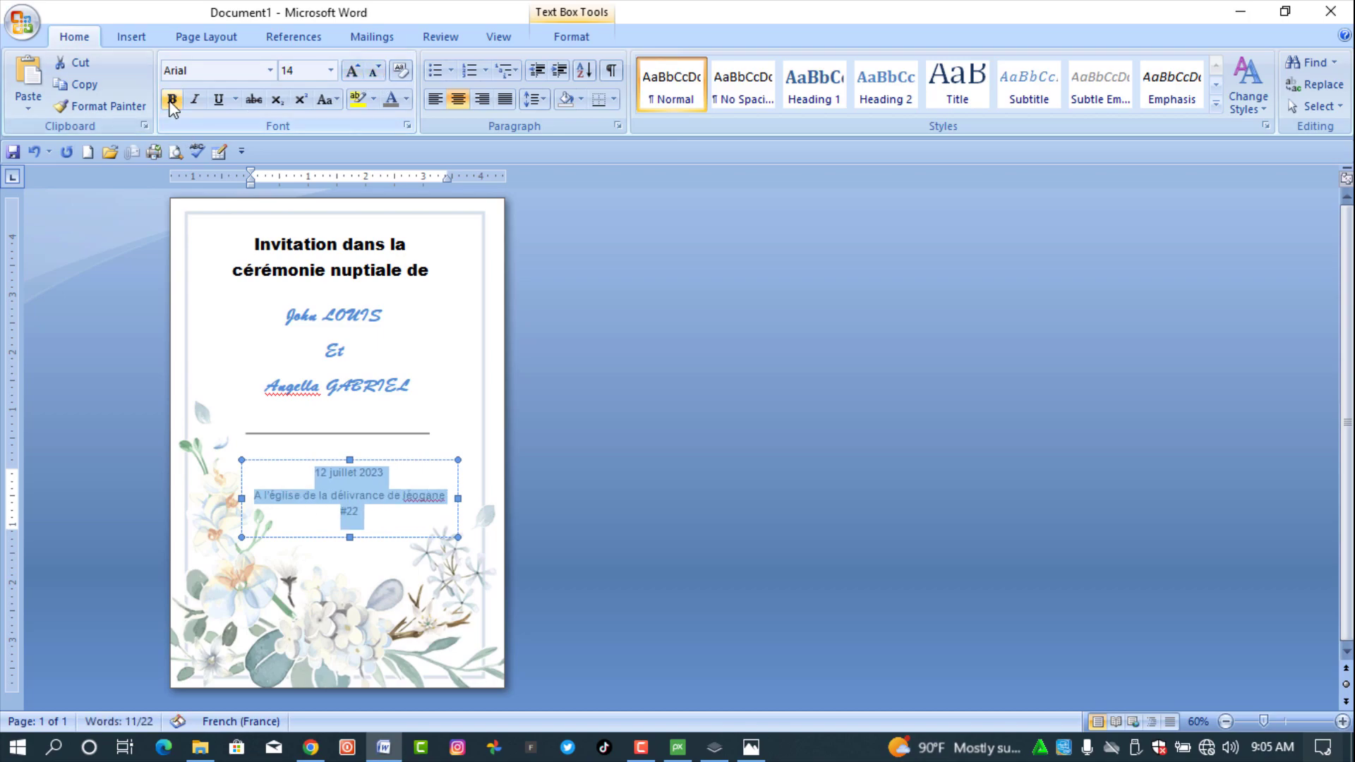
left_click(389, 466)
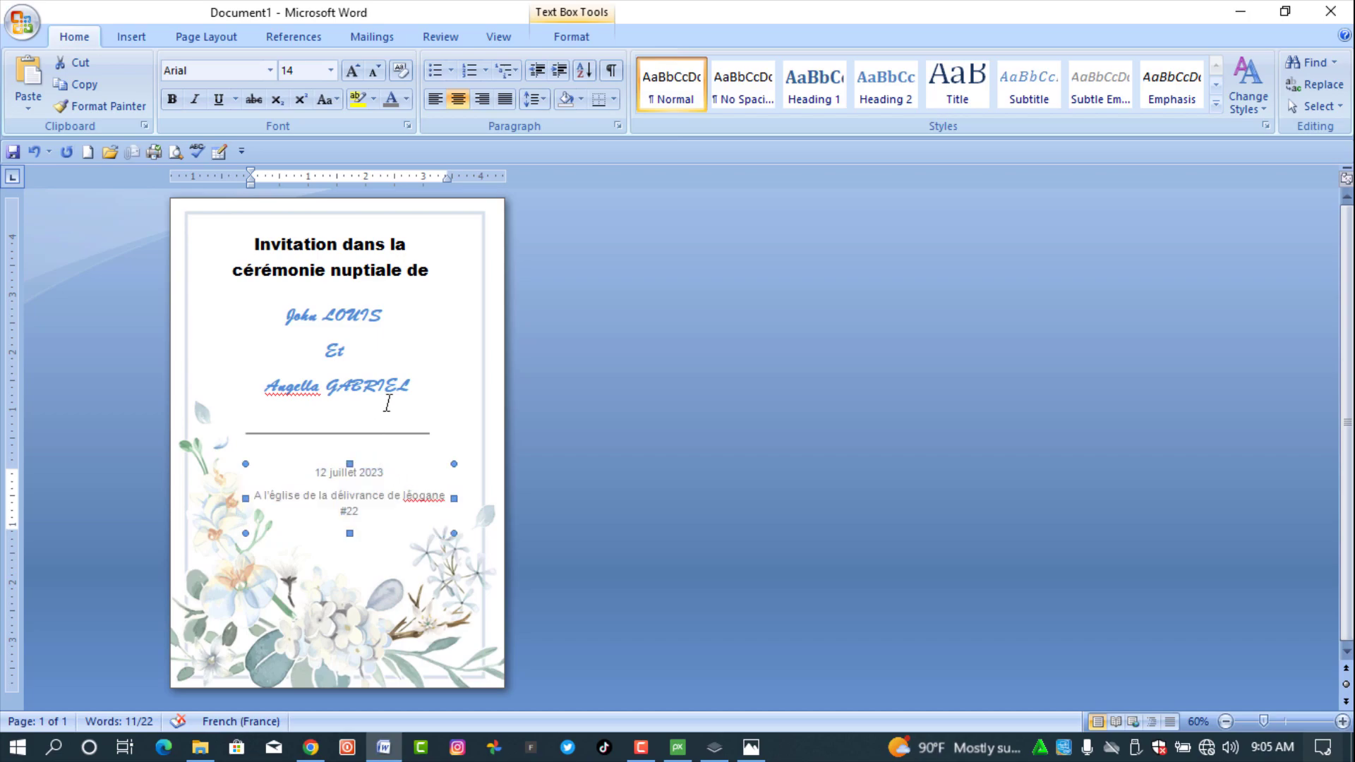
- Apply the same grey font color to both title lines
left_click_drag(431, 272, 278, 231)
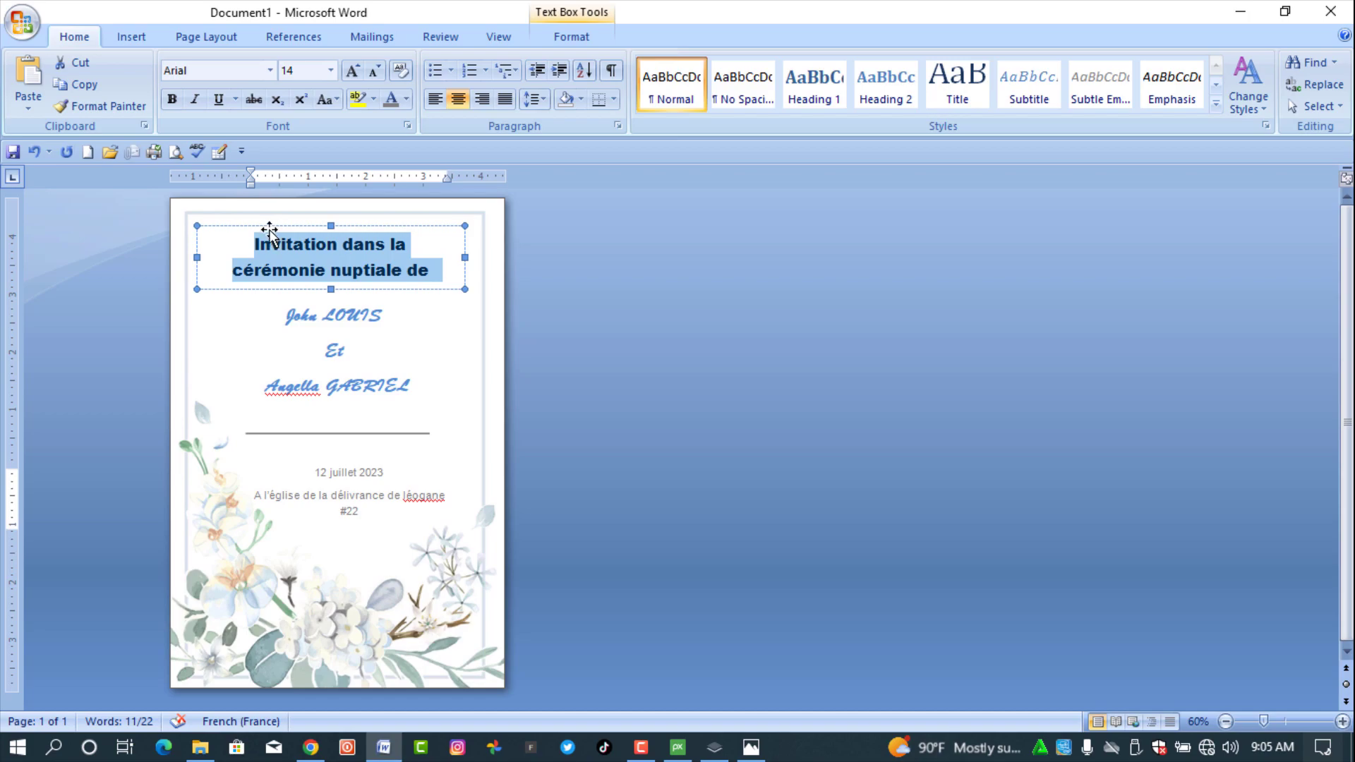
left_click(269, 230)
left_click(408, 94)
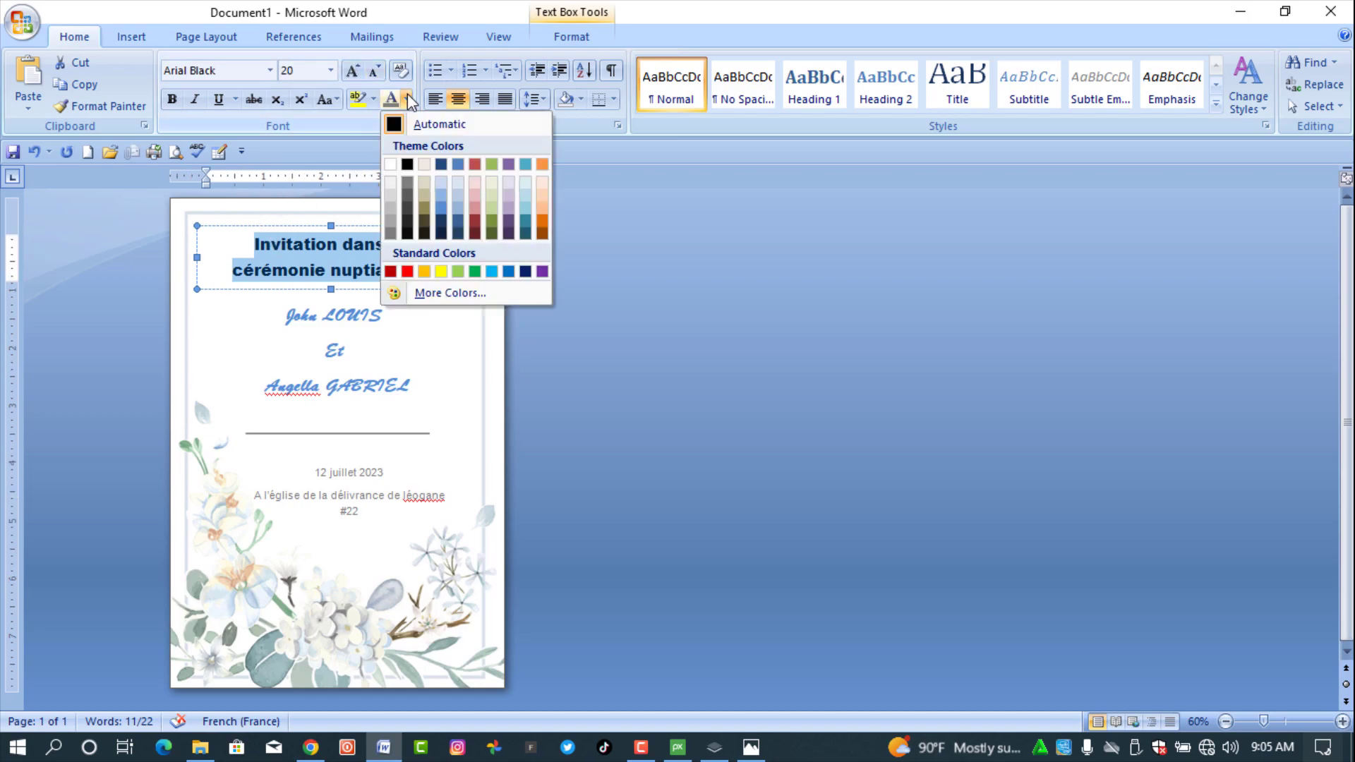
left_click(389, 226)
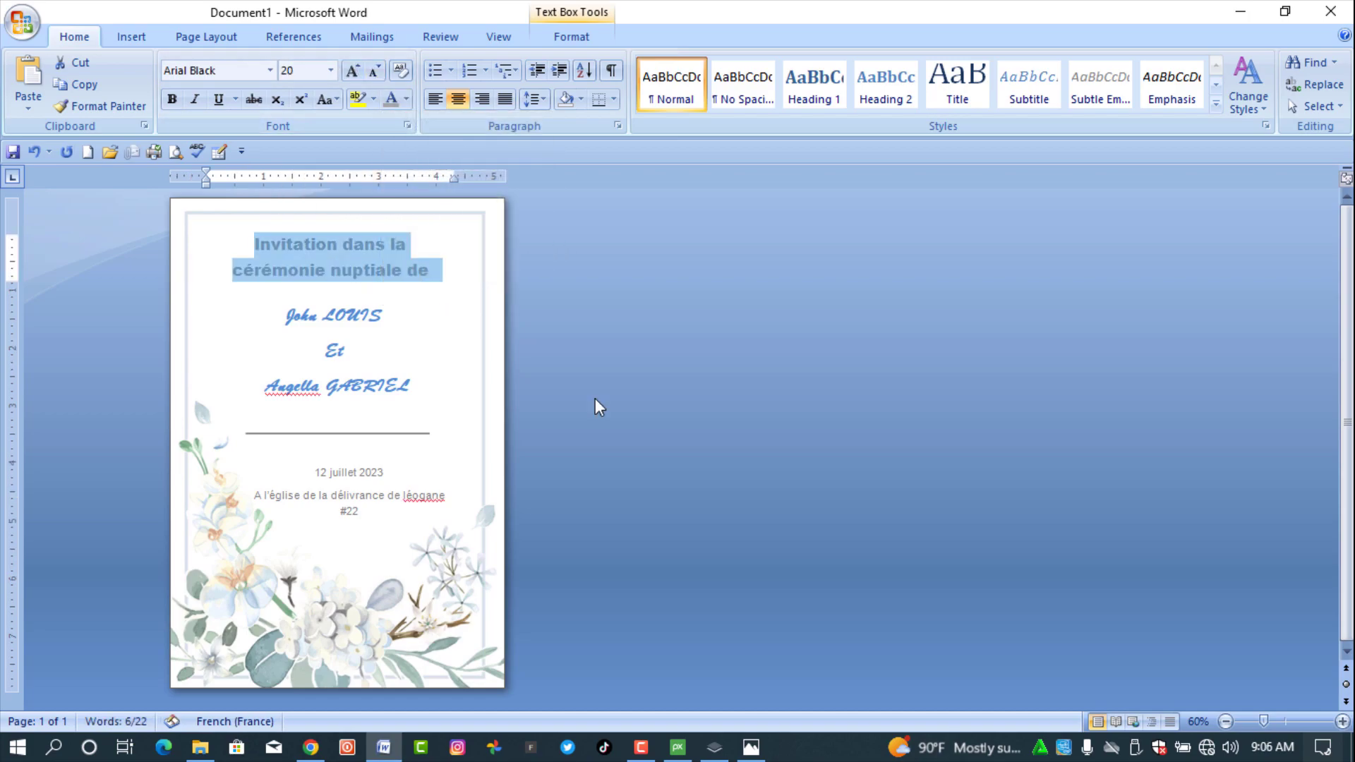
left_click(597, 403)
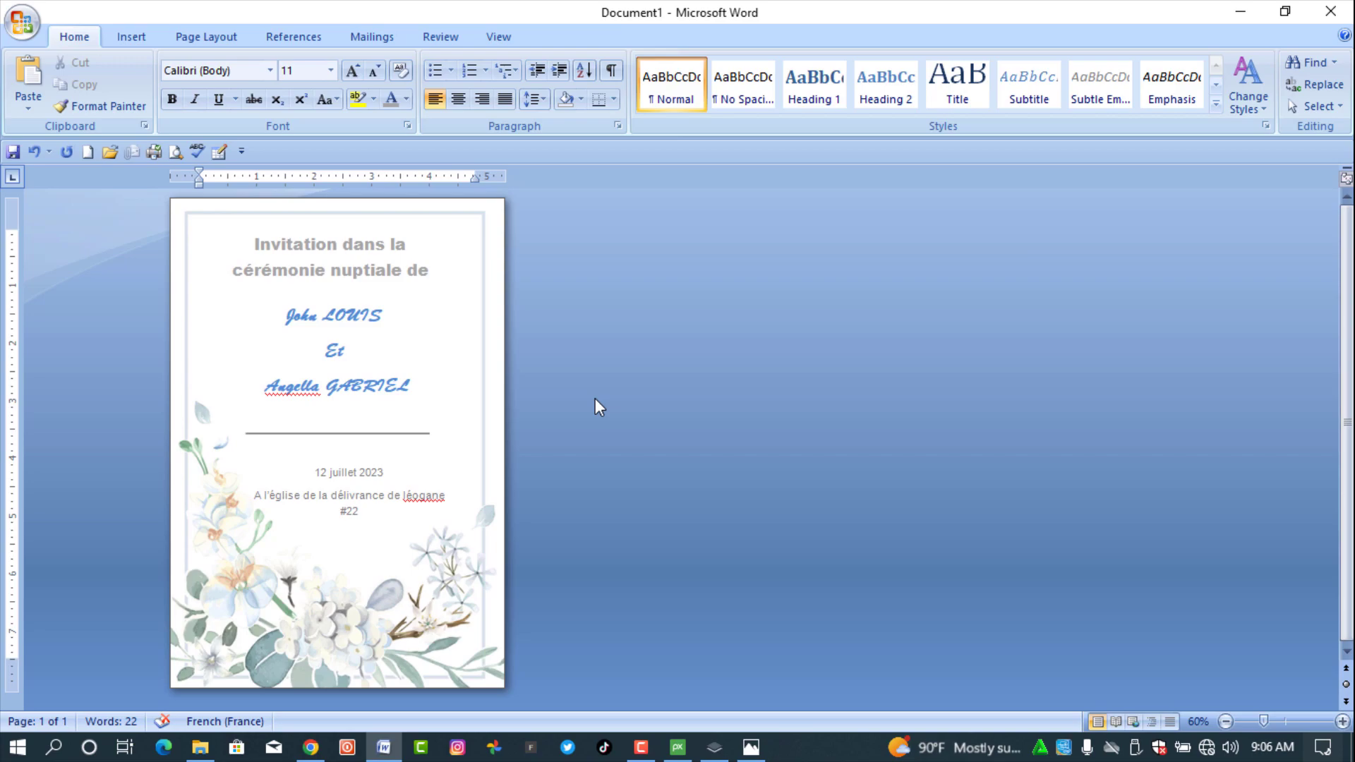
- Draw a new text box below the venue line with no fill
left_click(142, 32)
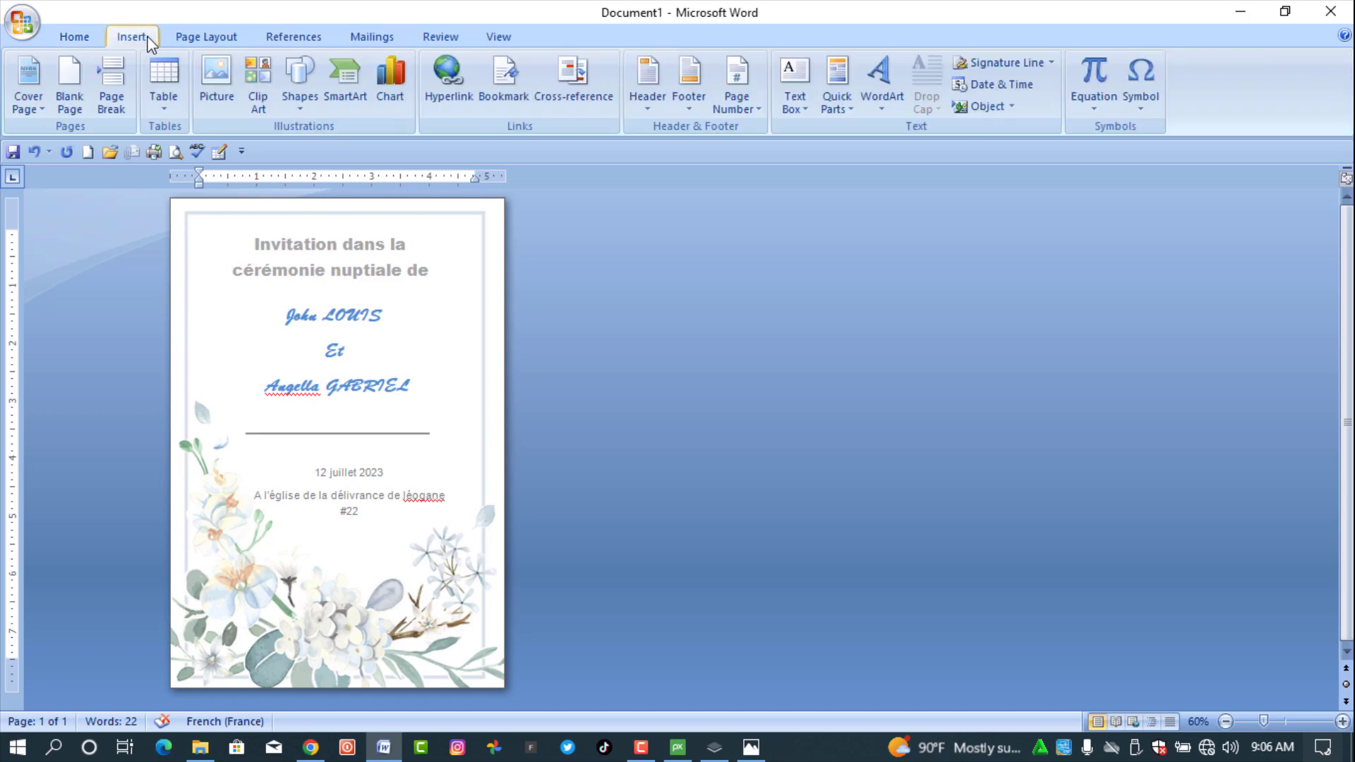
left_click(300, 111)
left_click(300, 150)
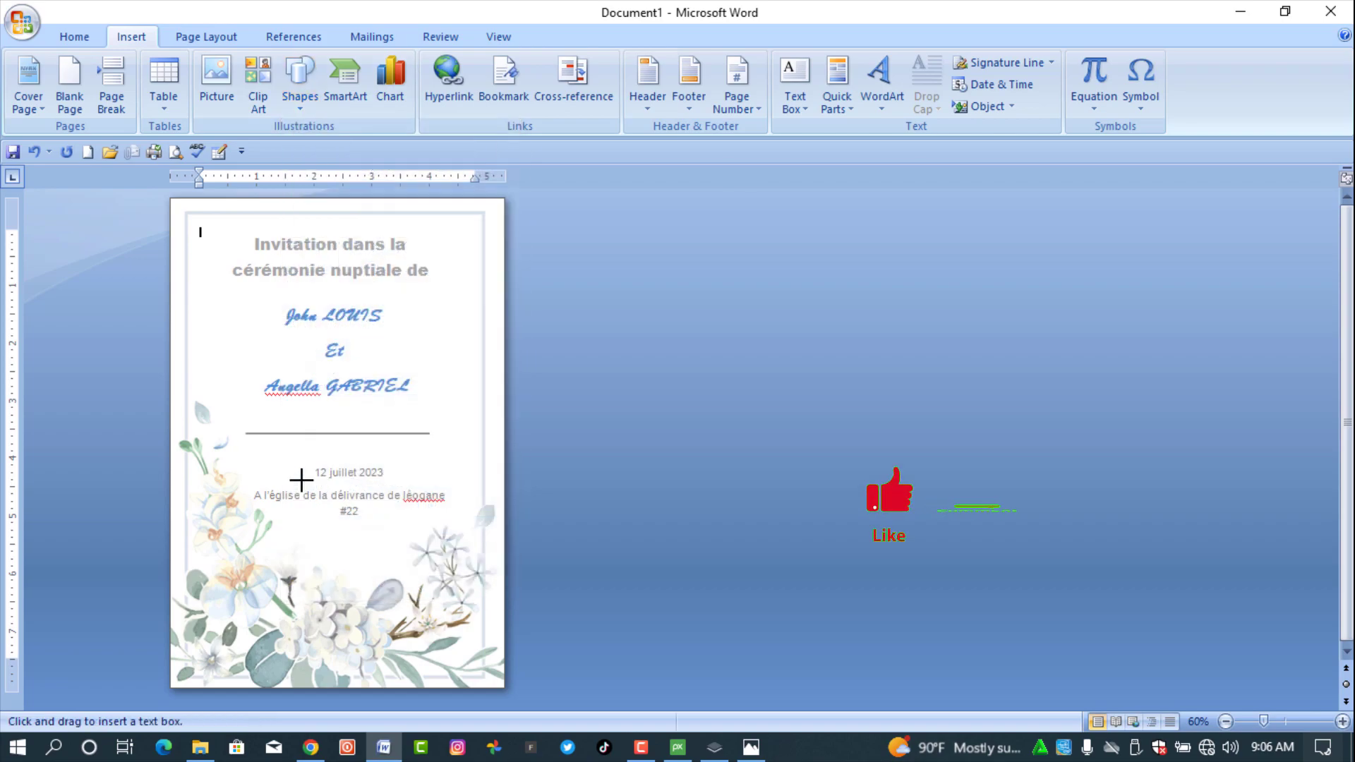
left_click_drag(280, 527, 402, 577)
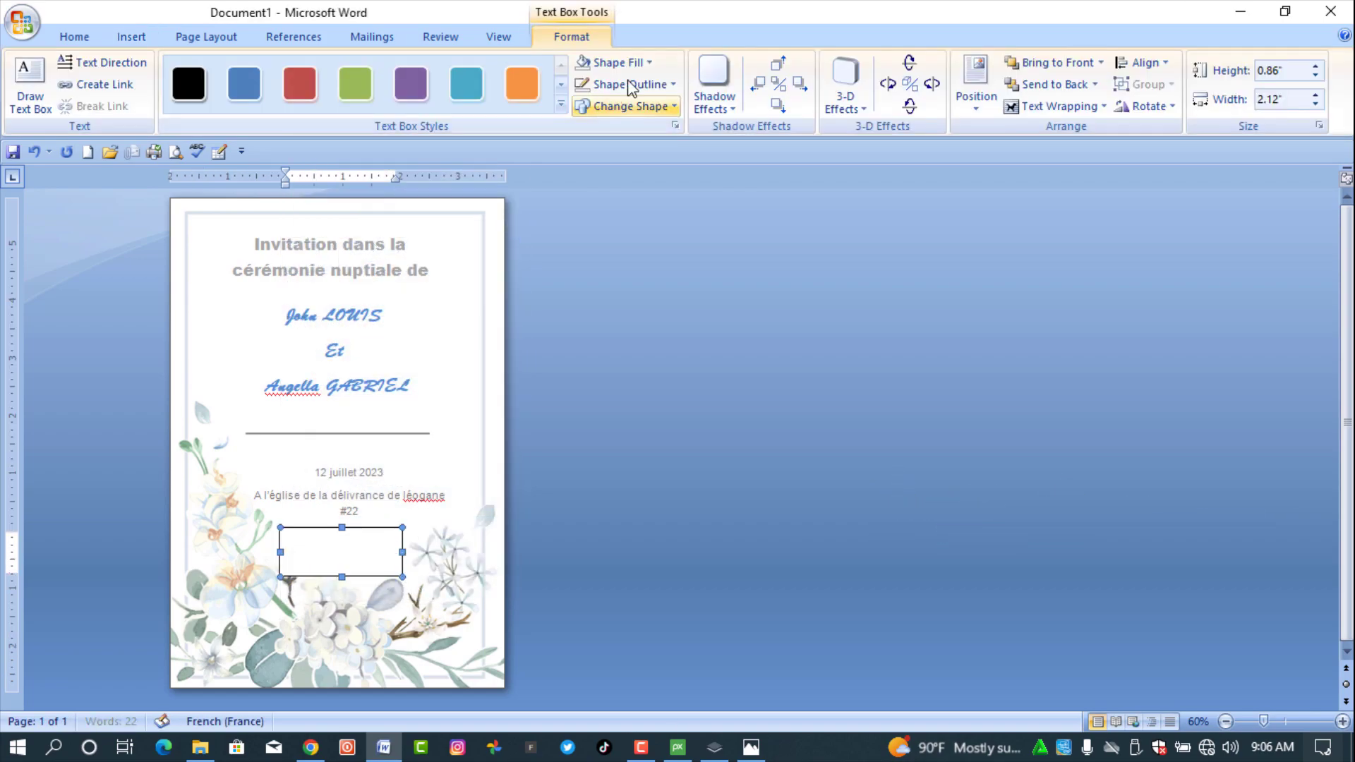
left_click(610, 62)
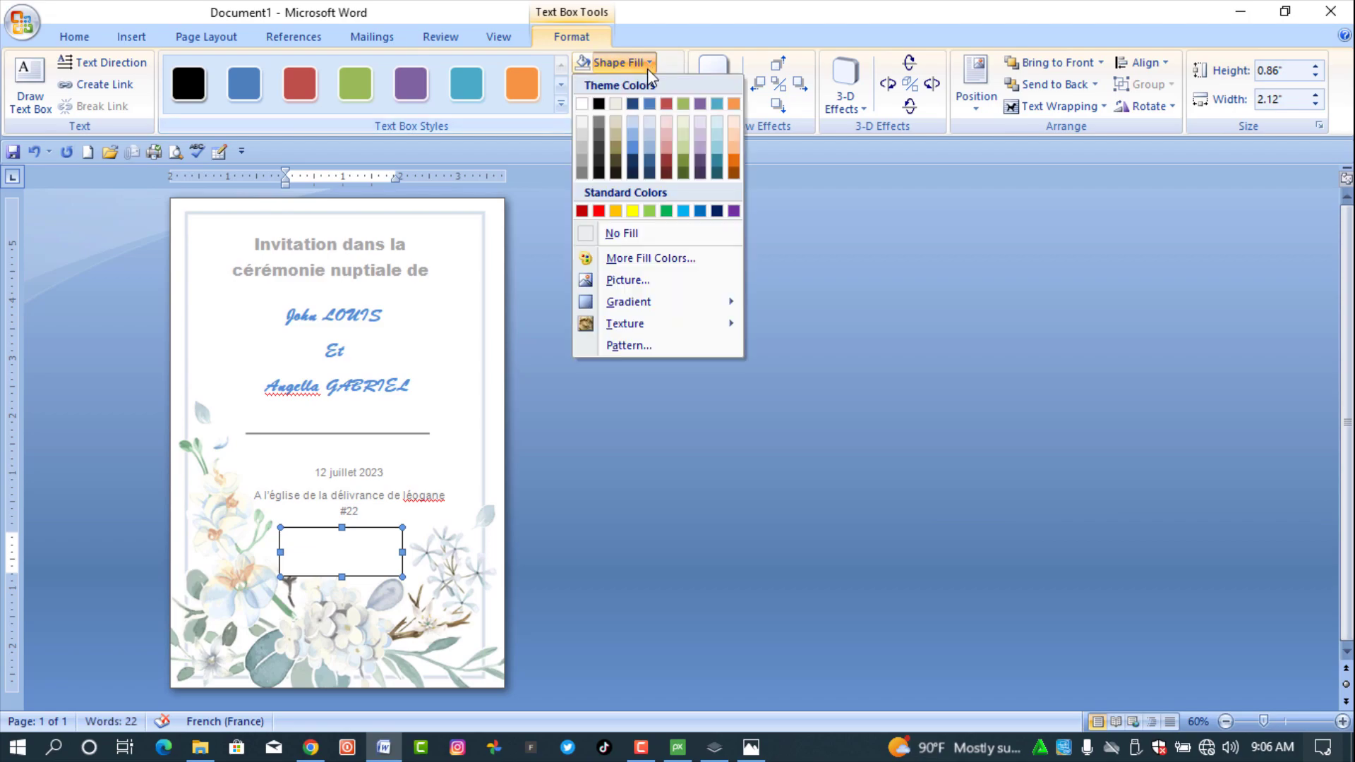
left_click(620, 235)
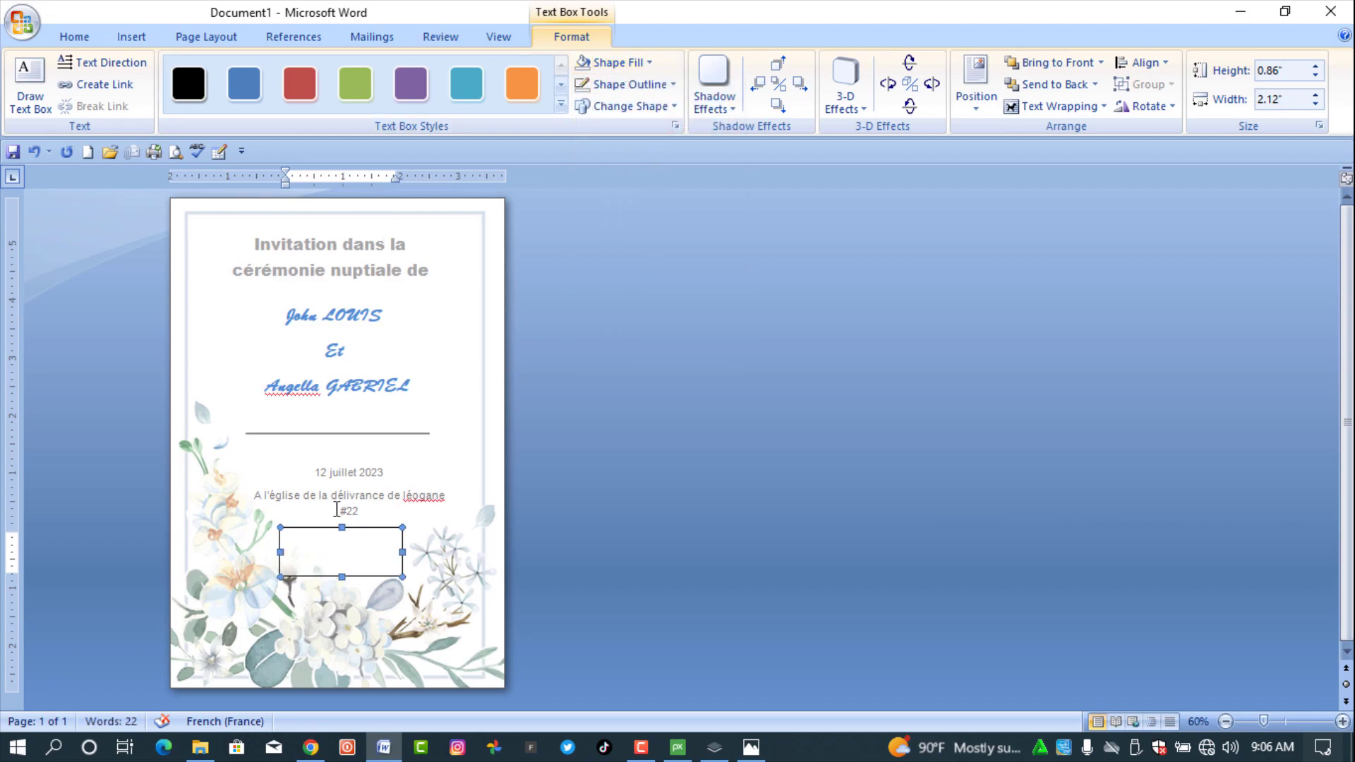
- Type 'Votre présence comptera pour nous merci !' in the box, remove its border, and select all
left_click(332, 550)
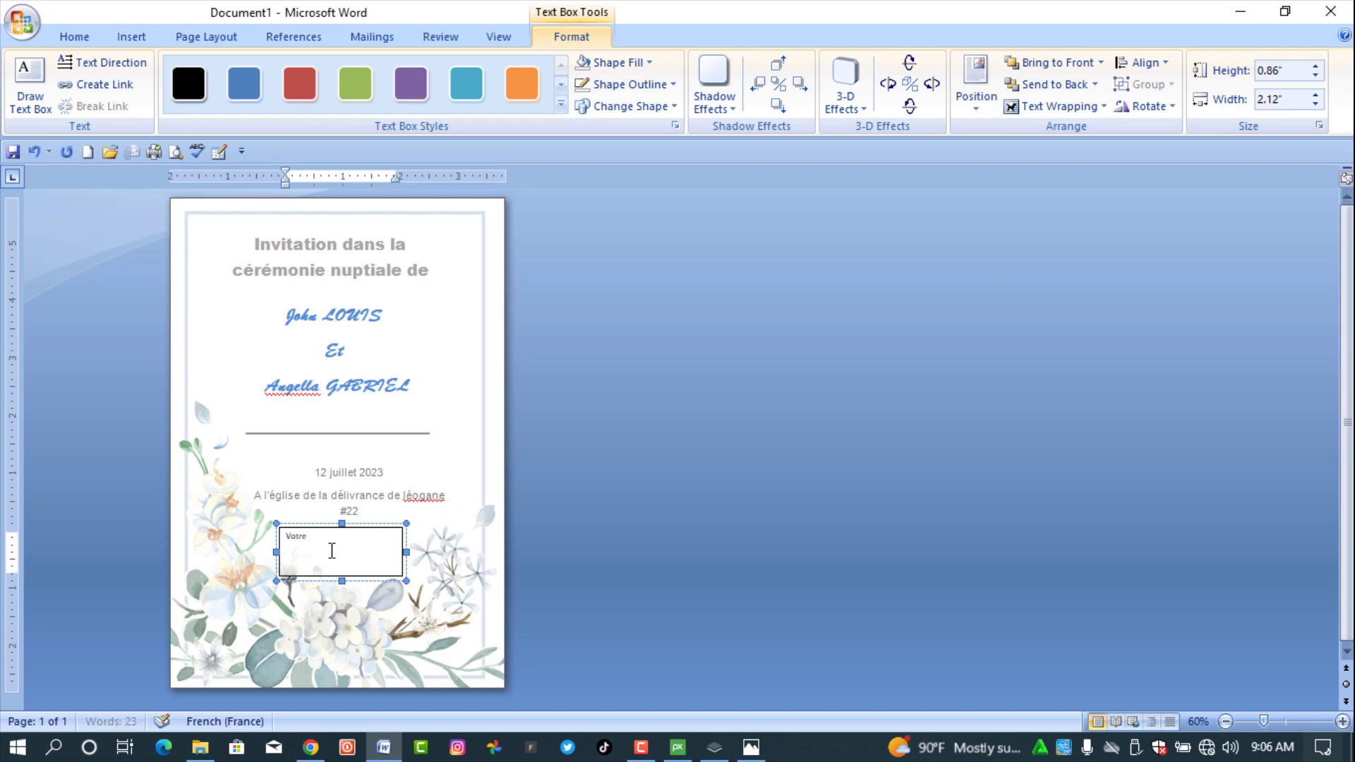
type("Votre présence compte")
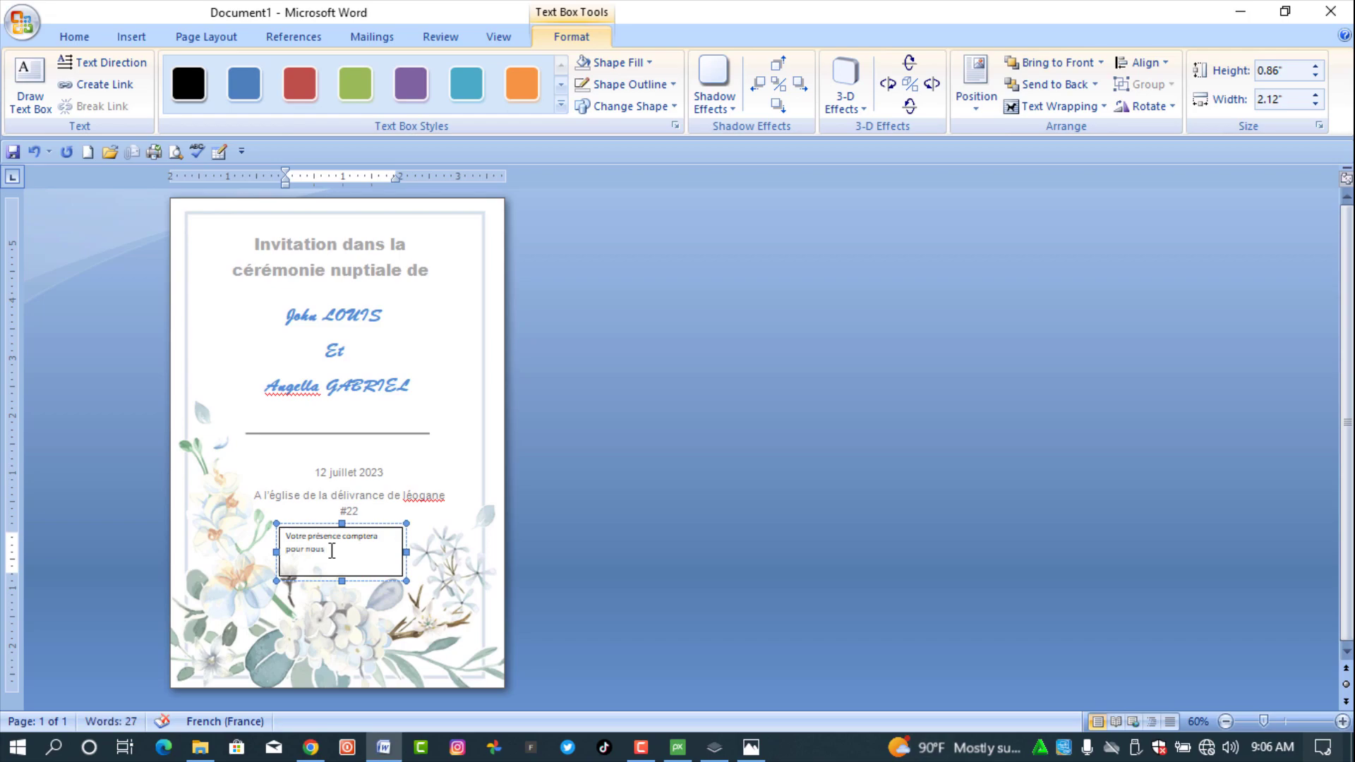
type("ra pour nous ")
type("!")
type("merci")
left_click(630, 84)
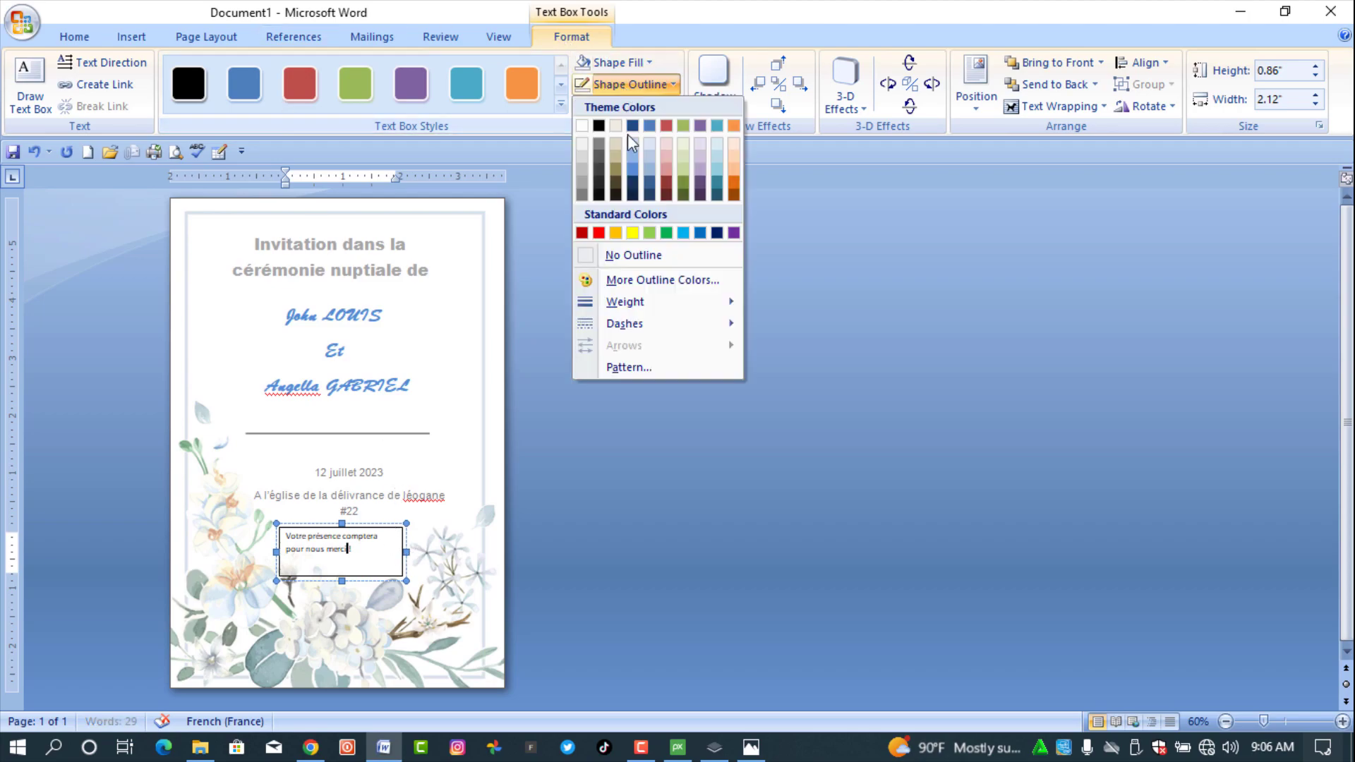
left_click(650, 255)
key("ctrl+a")
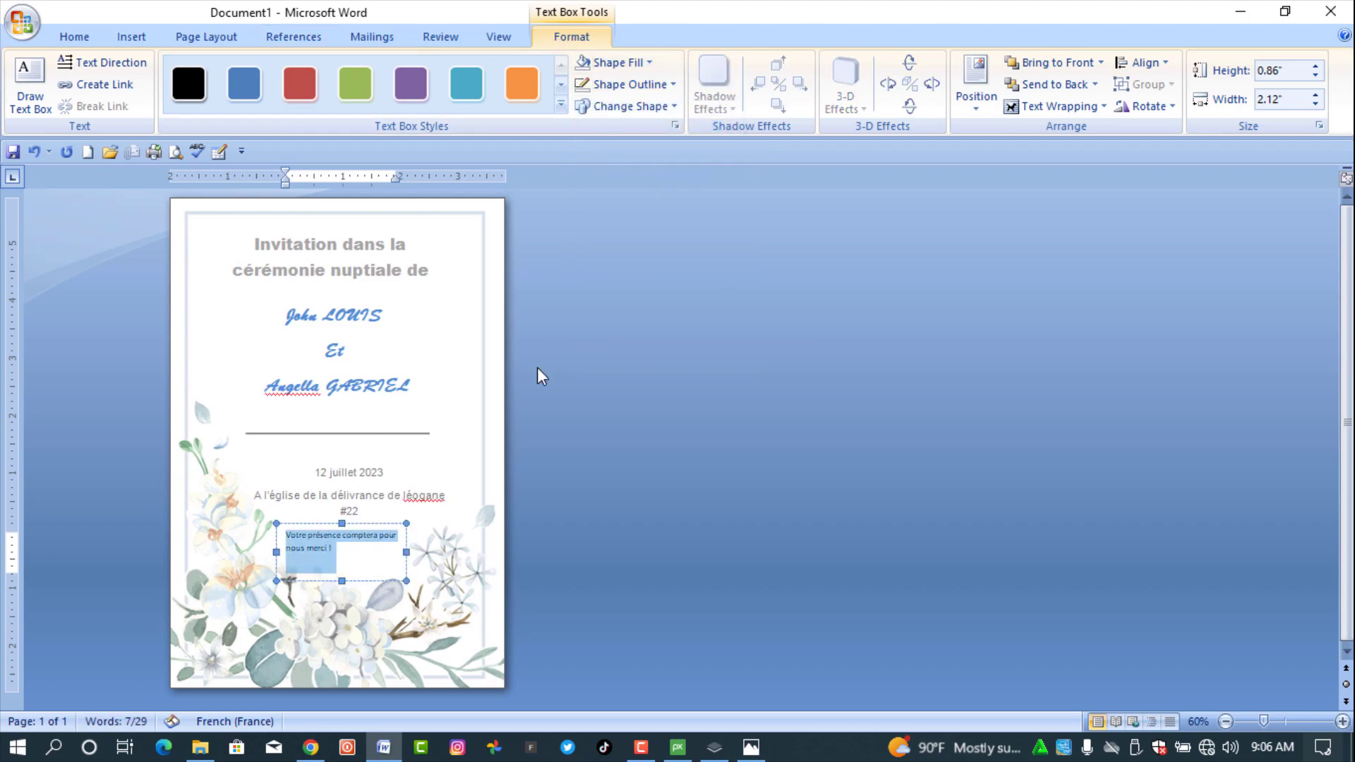
- Set the thank-you note to Arial, widen its box, and nudge it down
left_click(76, 36)
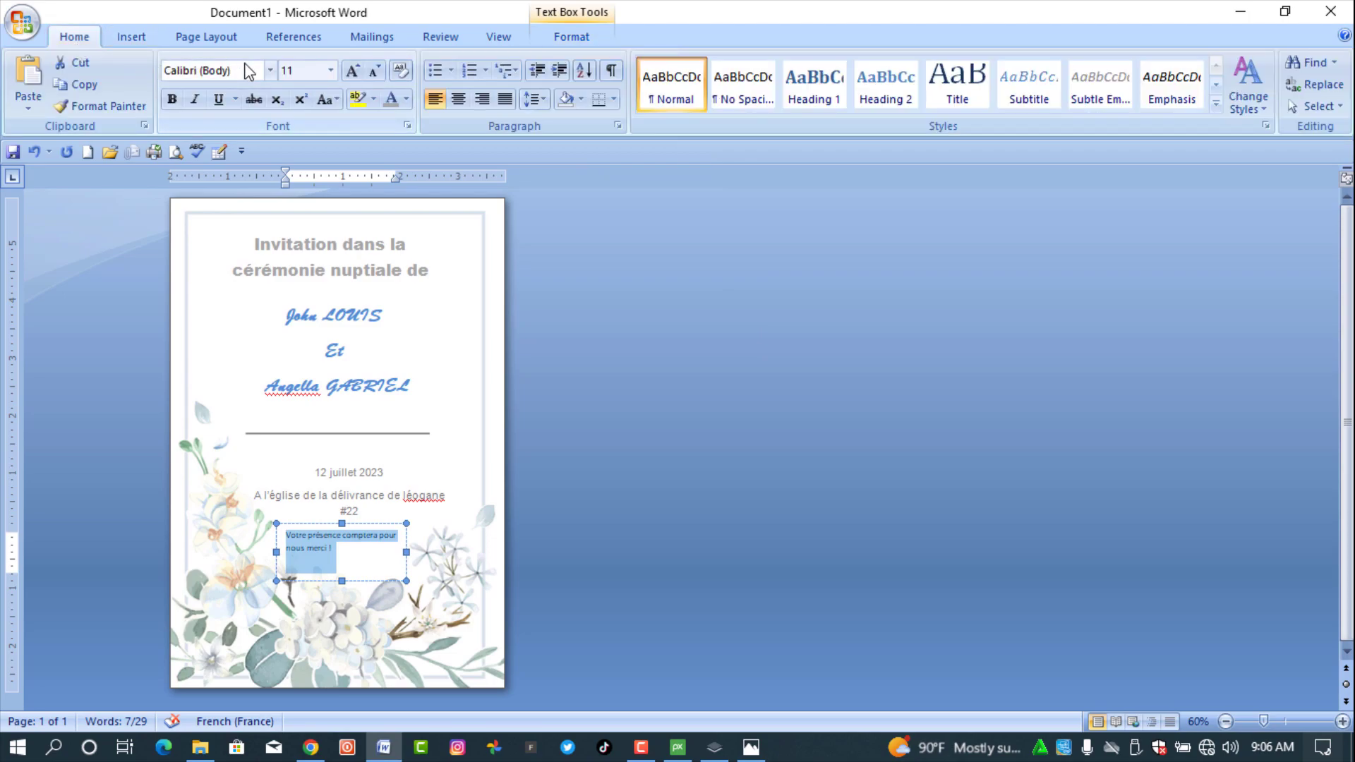
left_click(271, 70)
left_click(230, 184)
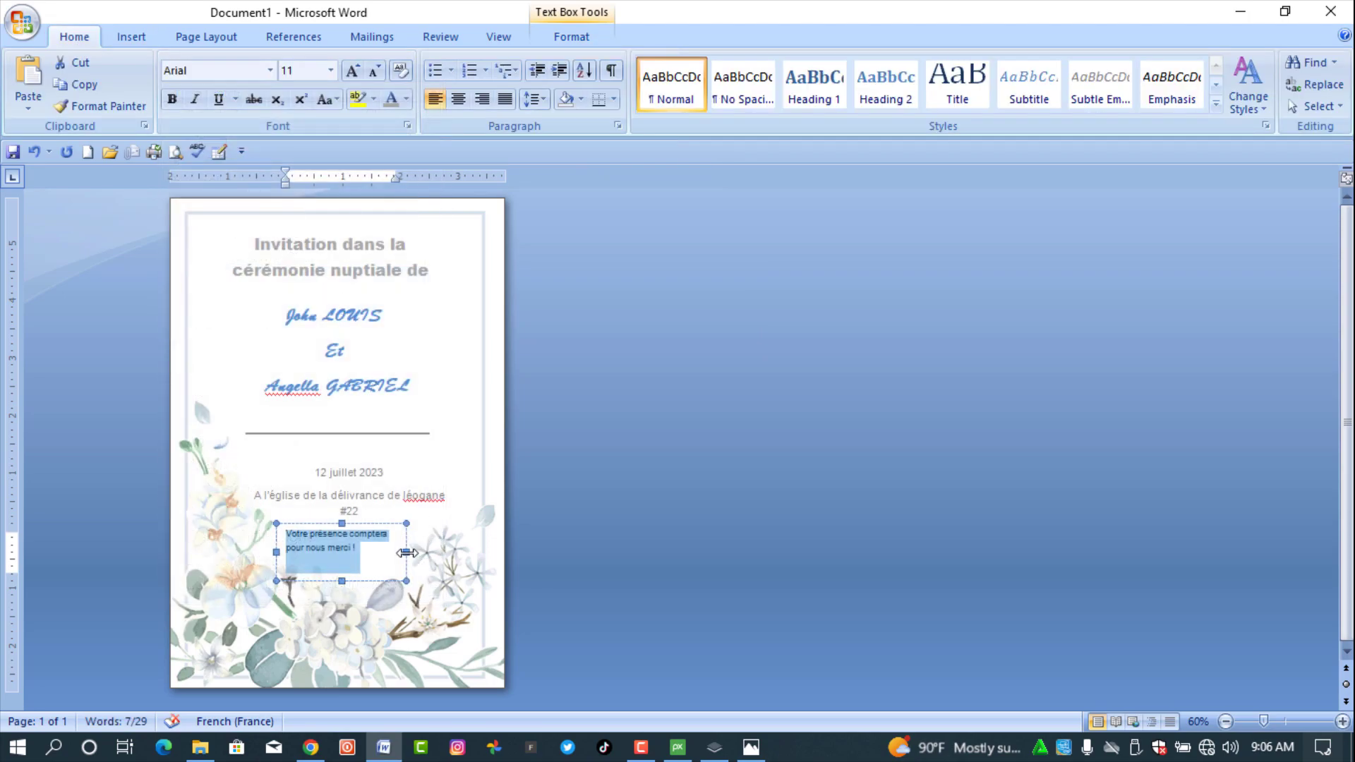
left_click_drag(407, 552, 448, 545)
left_click_drag(268, 550, 252, 547)
key("Down")
key("Down")
key("Down")
key("Down")
key("Down")
key("Down")
key("Down")
key("Down")
key("Down")
key("Down")
key("Down")
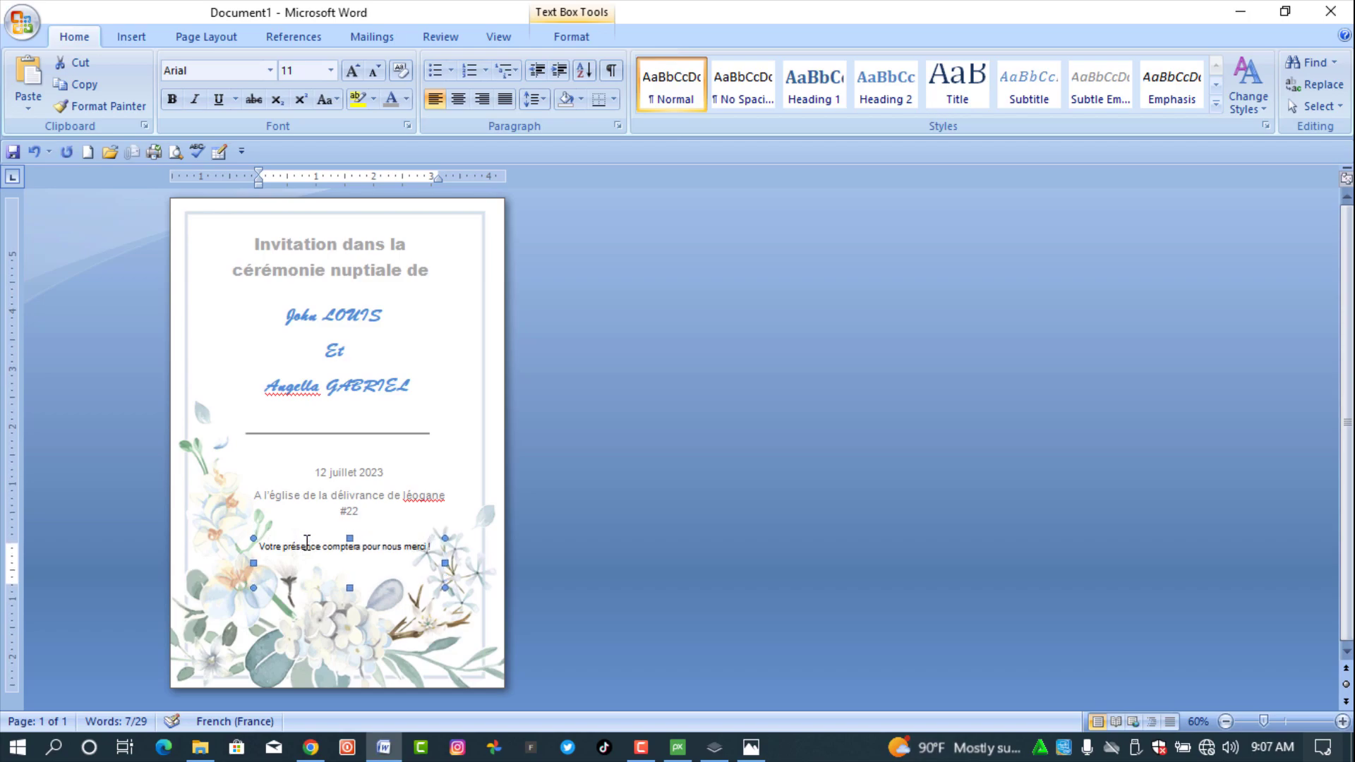
key("Down")
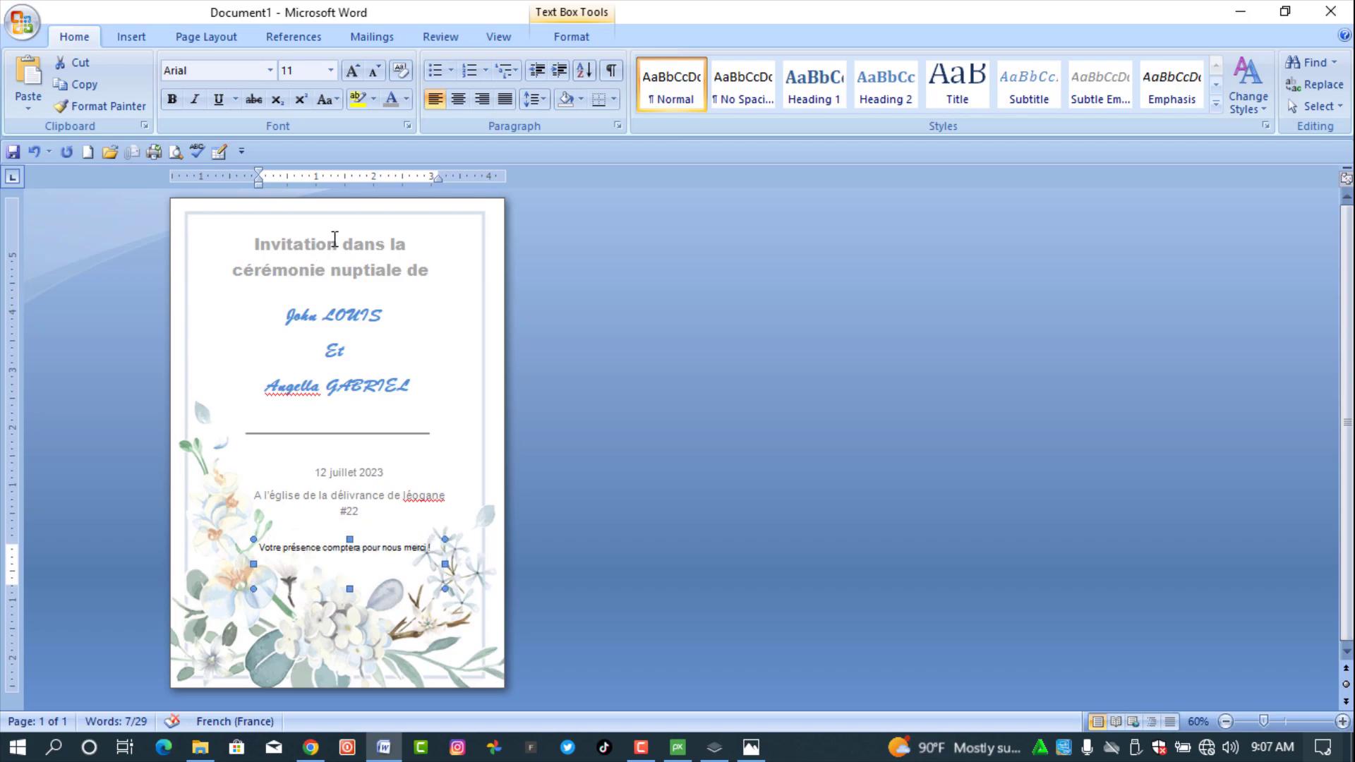
- Make the note bold at 11 pt and widen the box so it stays on one line
left_click(352, 70)
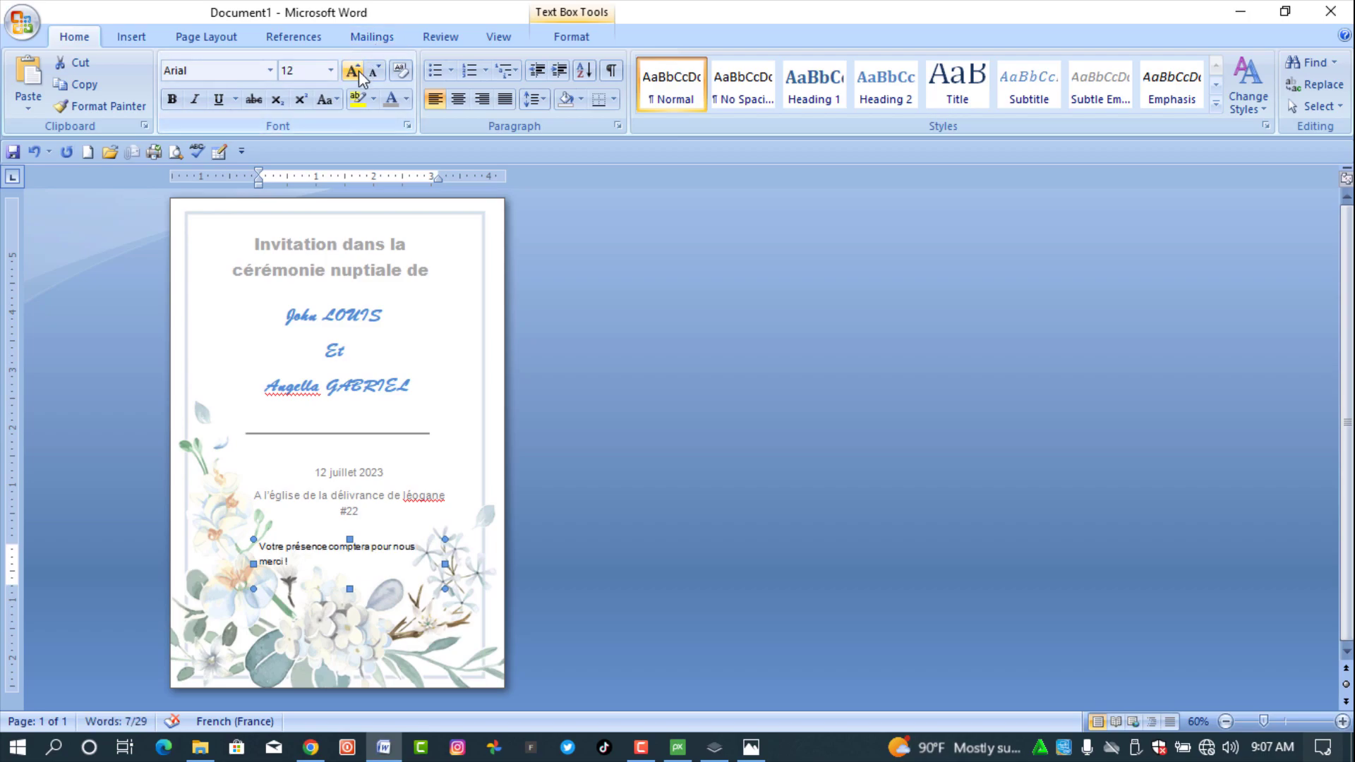
left_click(375, 71)
left_click(171, 98)
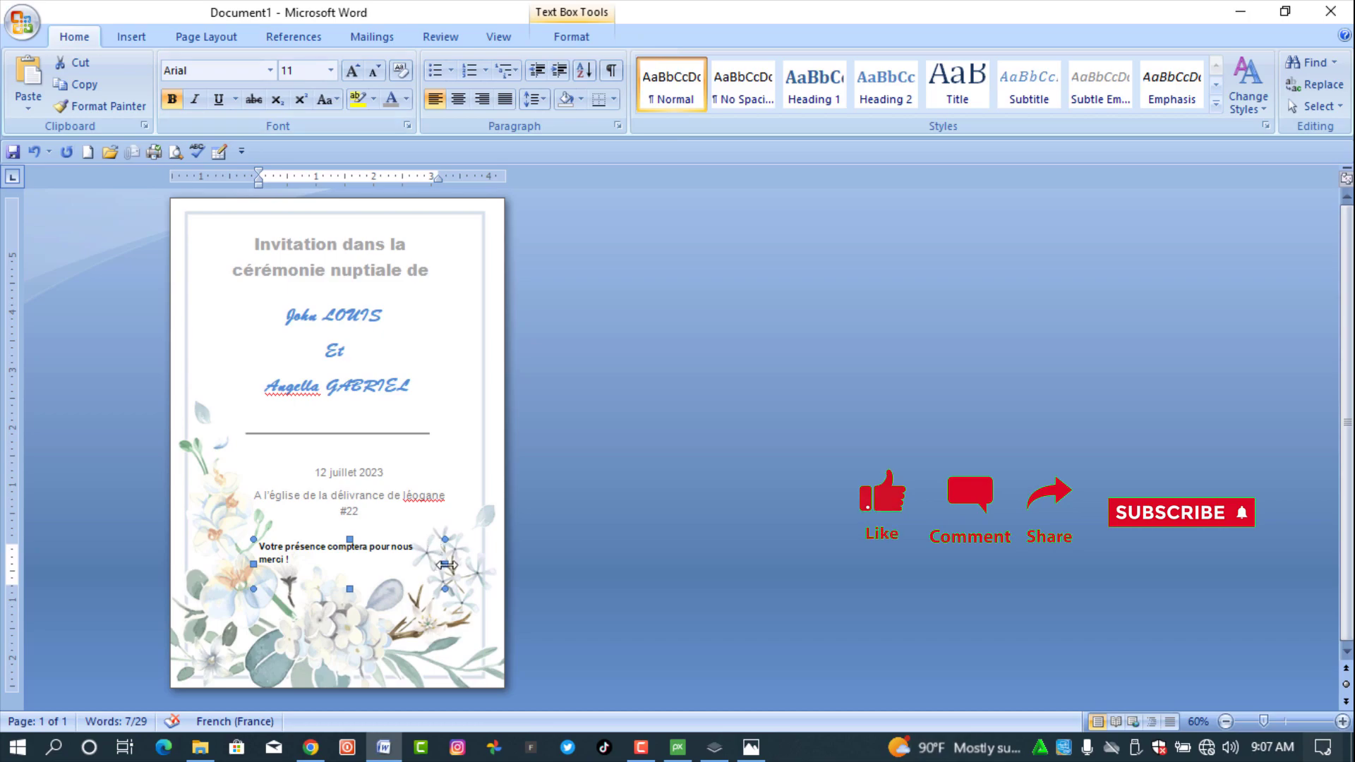
left_click_drag(452, 563, 460, 563)
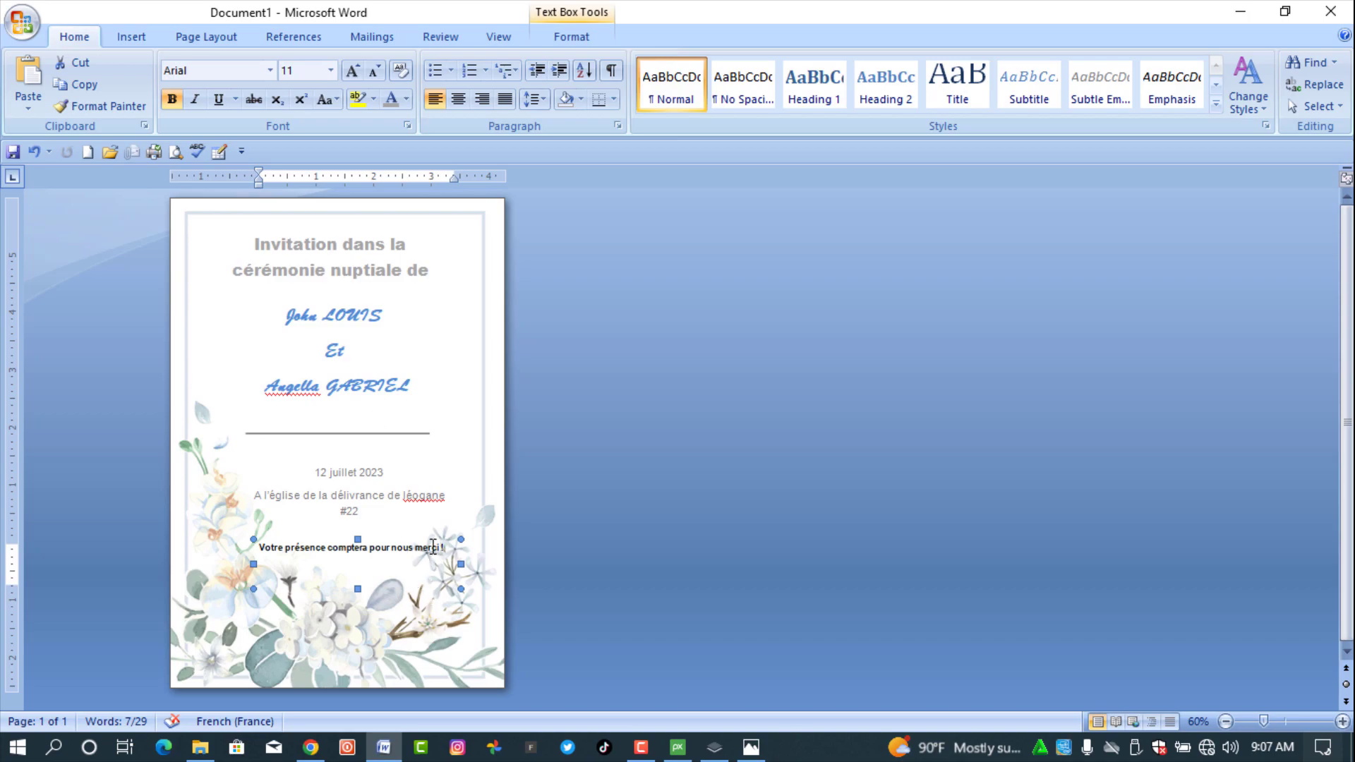
- Move the date and venue block and the divider line higher up
left_click(409, 501)
left_click(423, 459)
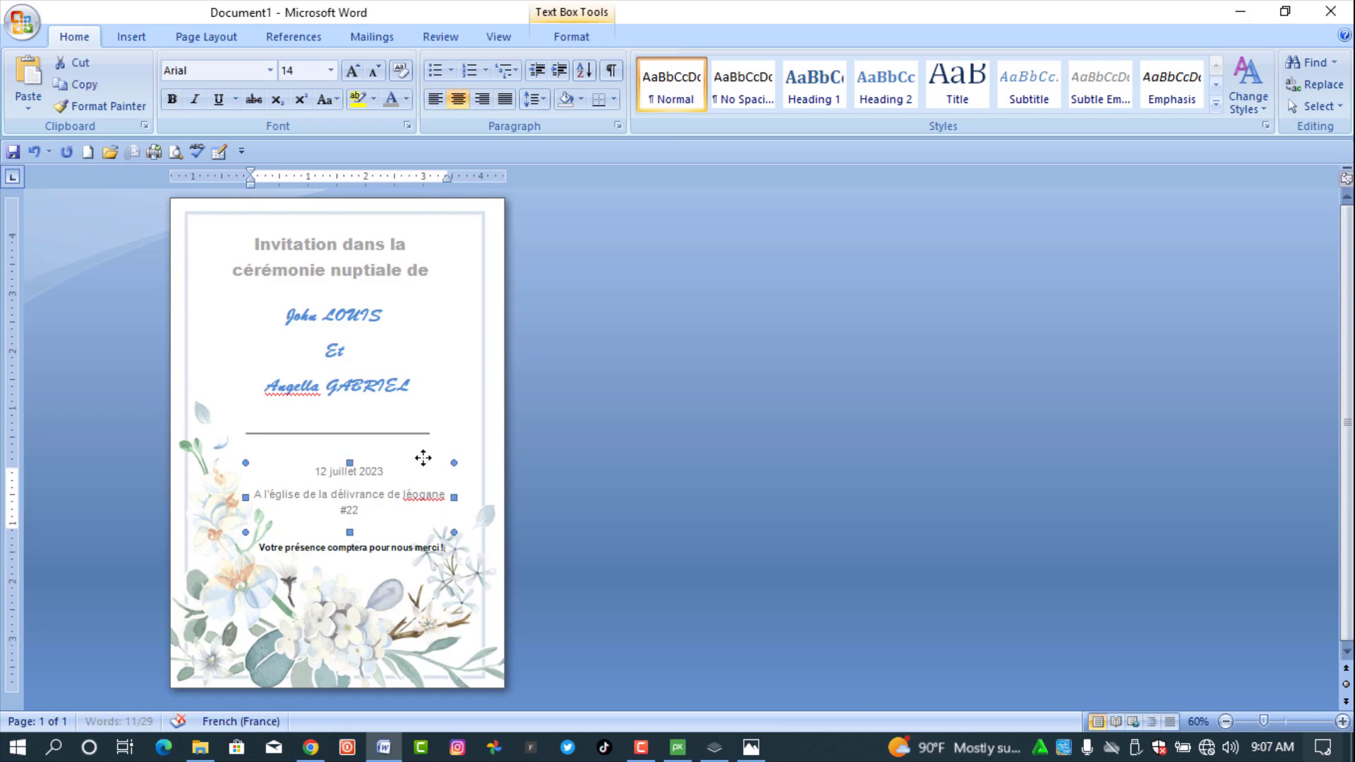
key("Up")
key("Up")
key("Up")
key("Up")
key("Up")
key("Up")
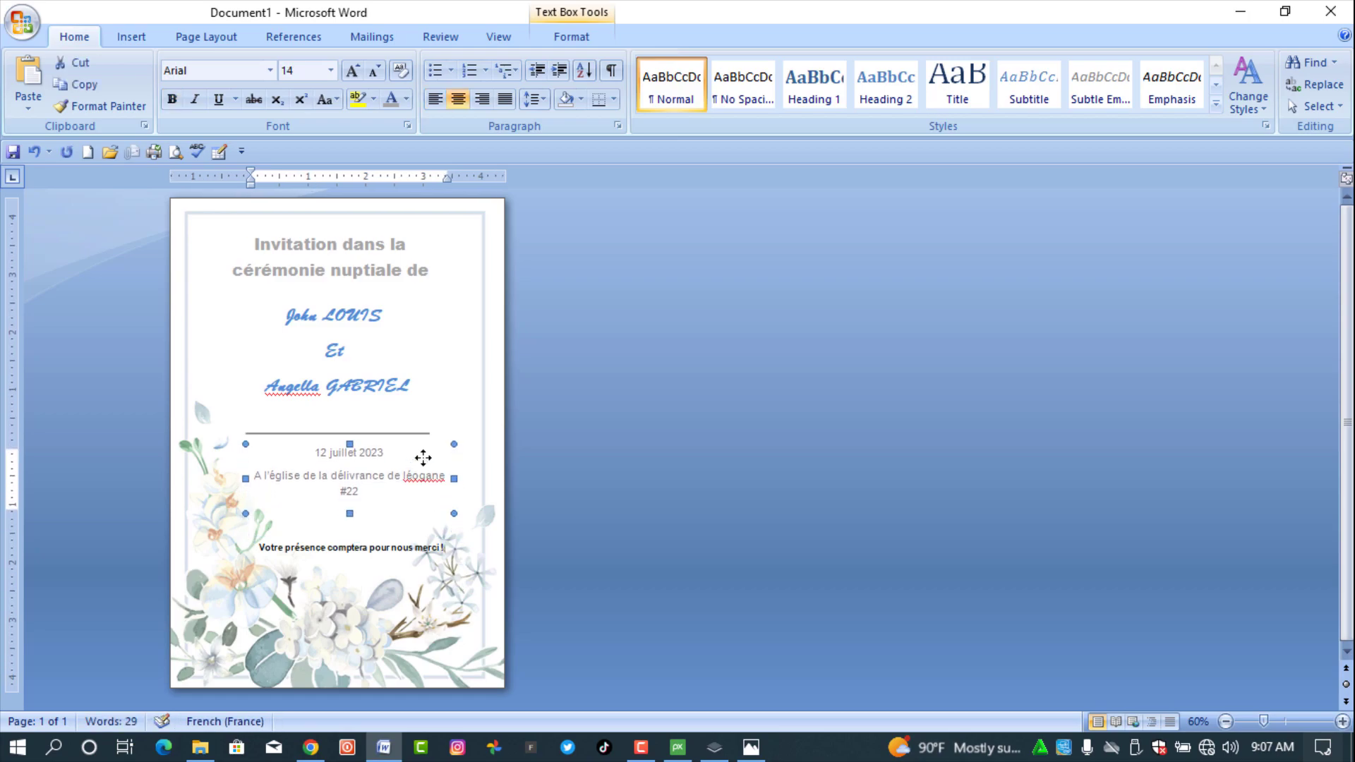
key("Up")
left_click(418, 431)
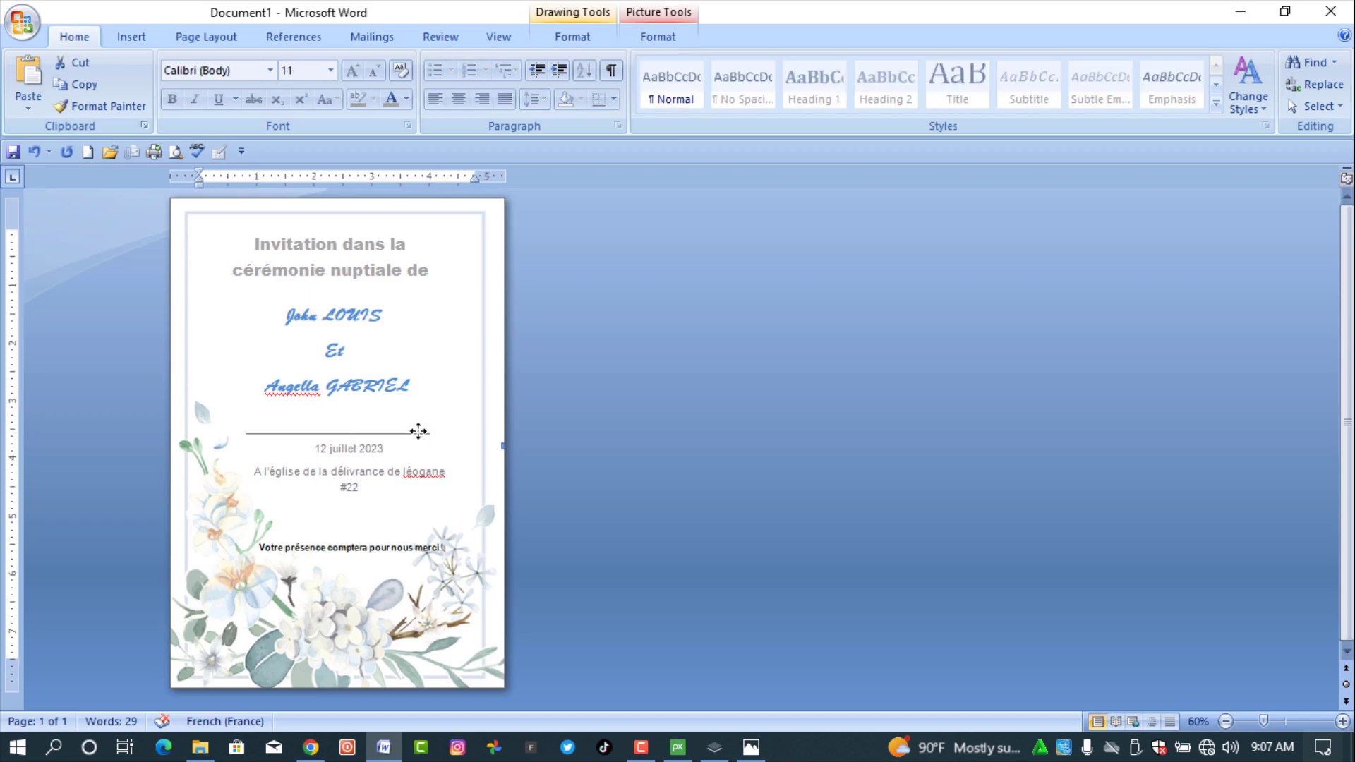
key("Up")
key("Up")
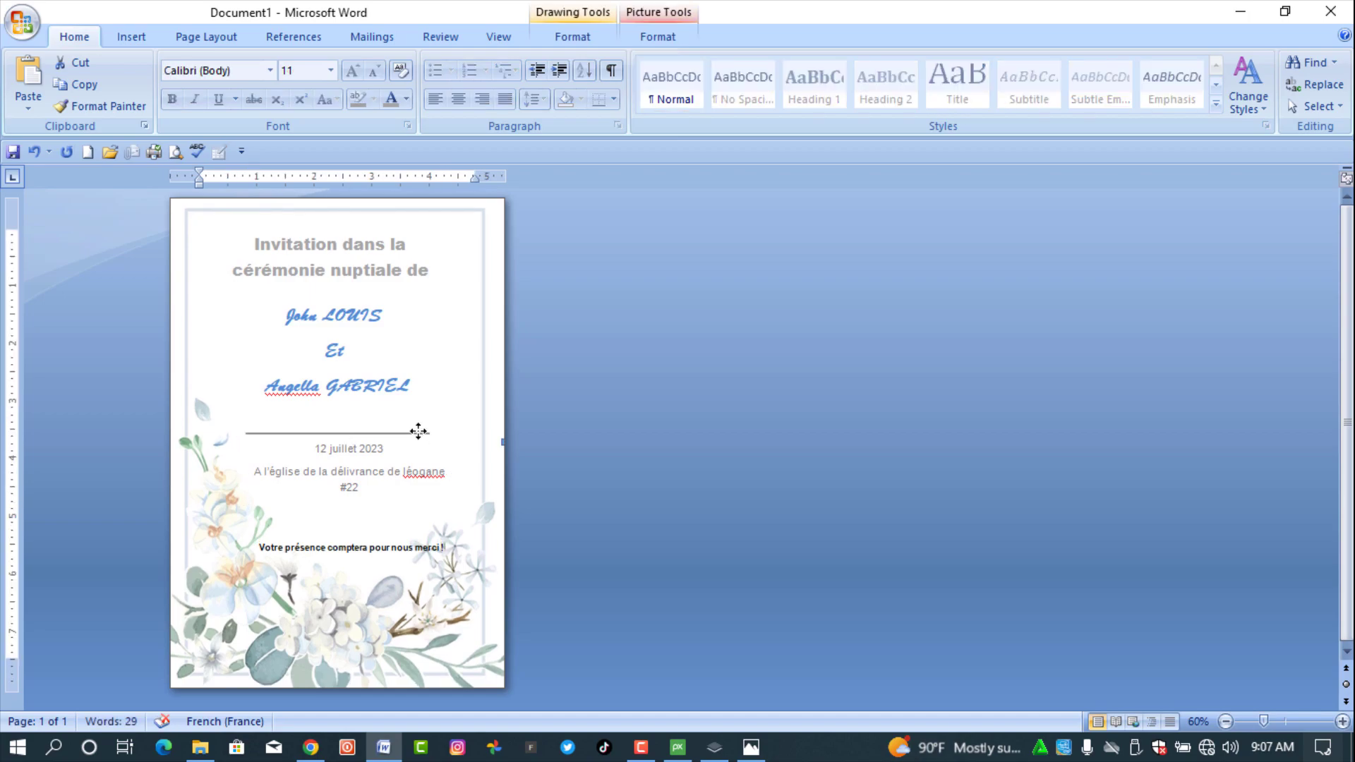
left_click(403, 434)
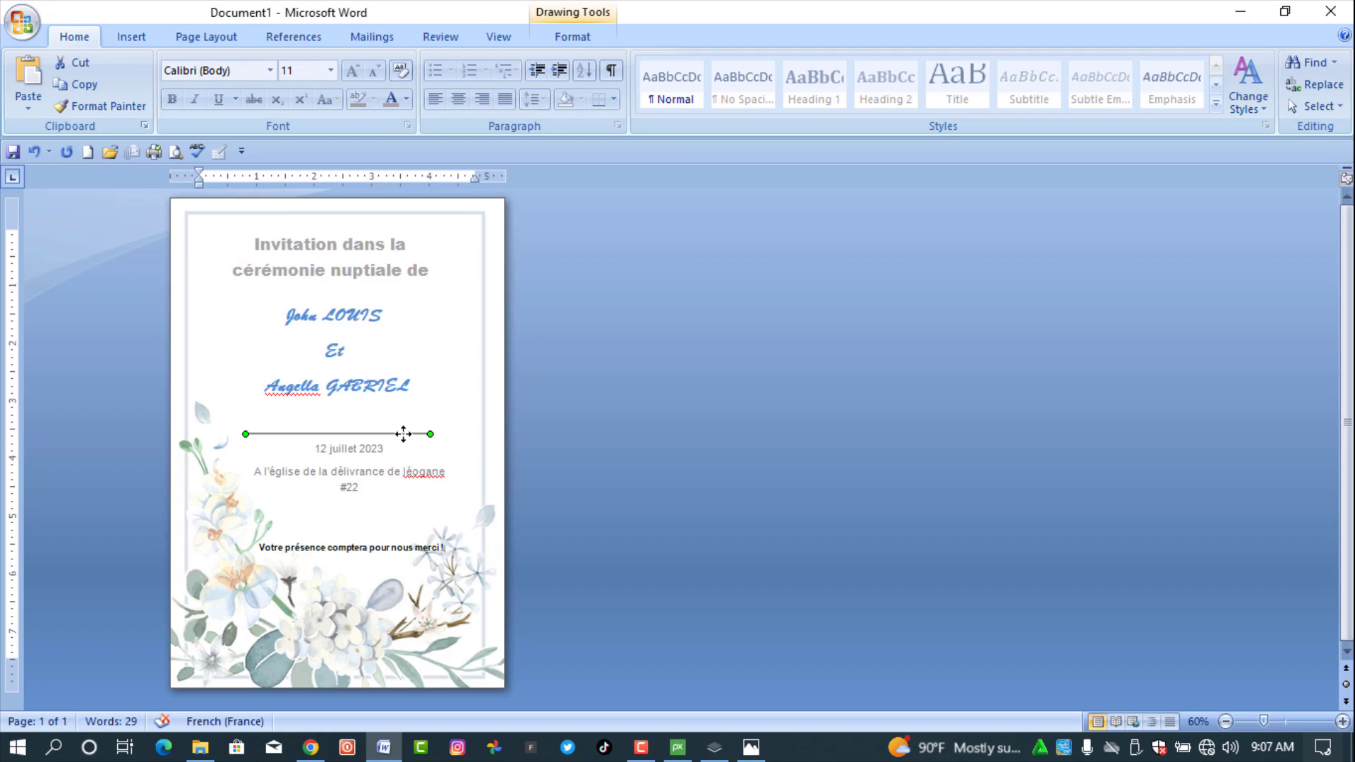
key("Up")
key("Up")
key("Up")
key("Up")
key("Up")
key("Up")
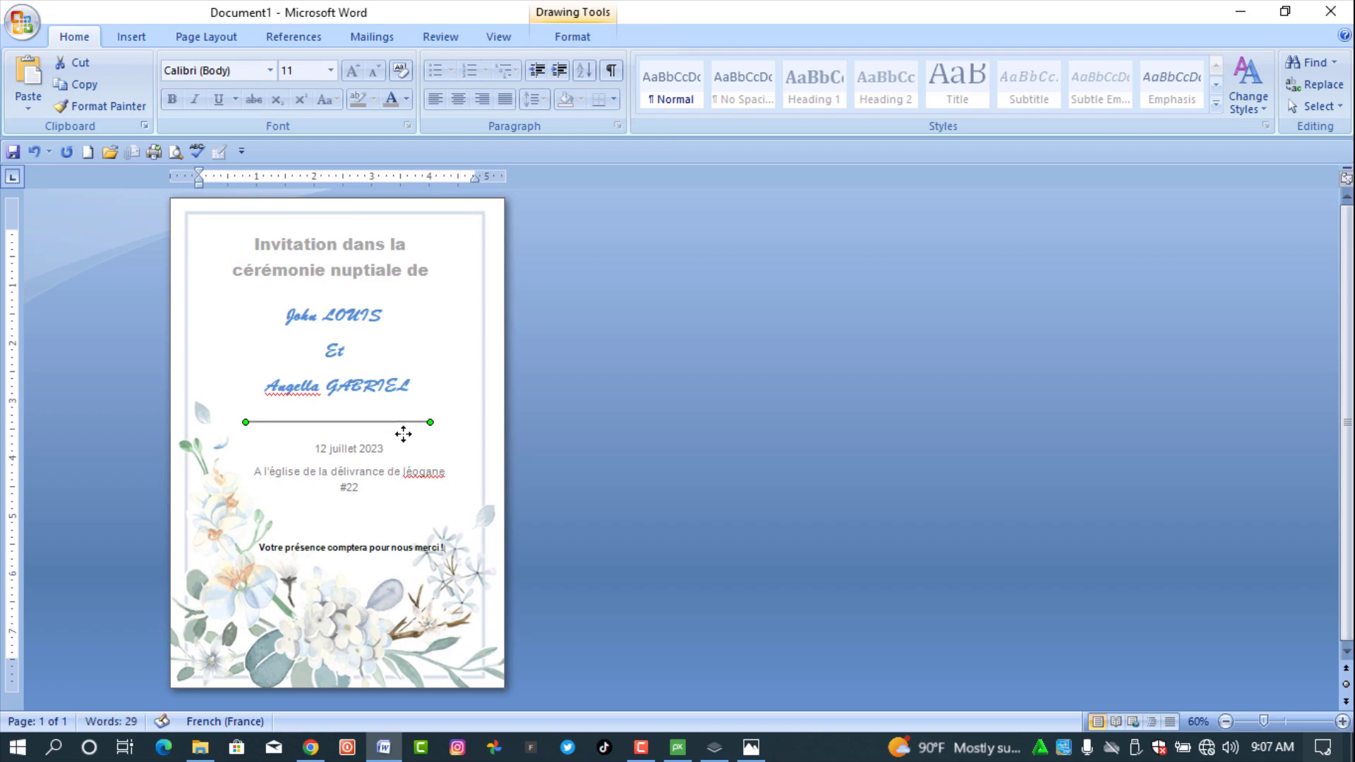
key("Up")
key("Up")
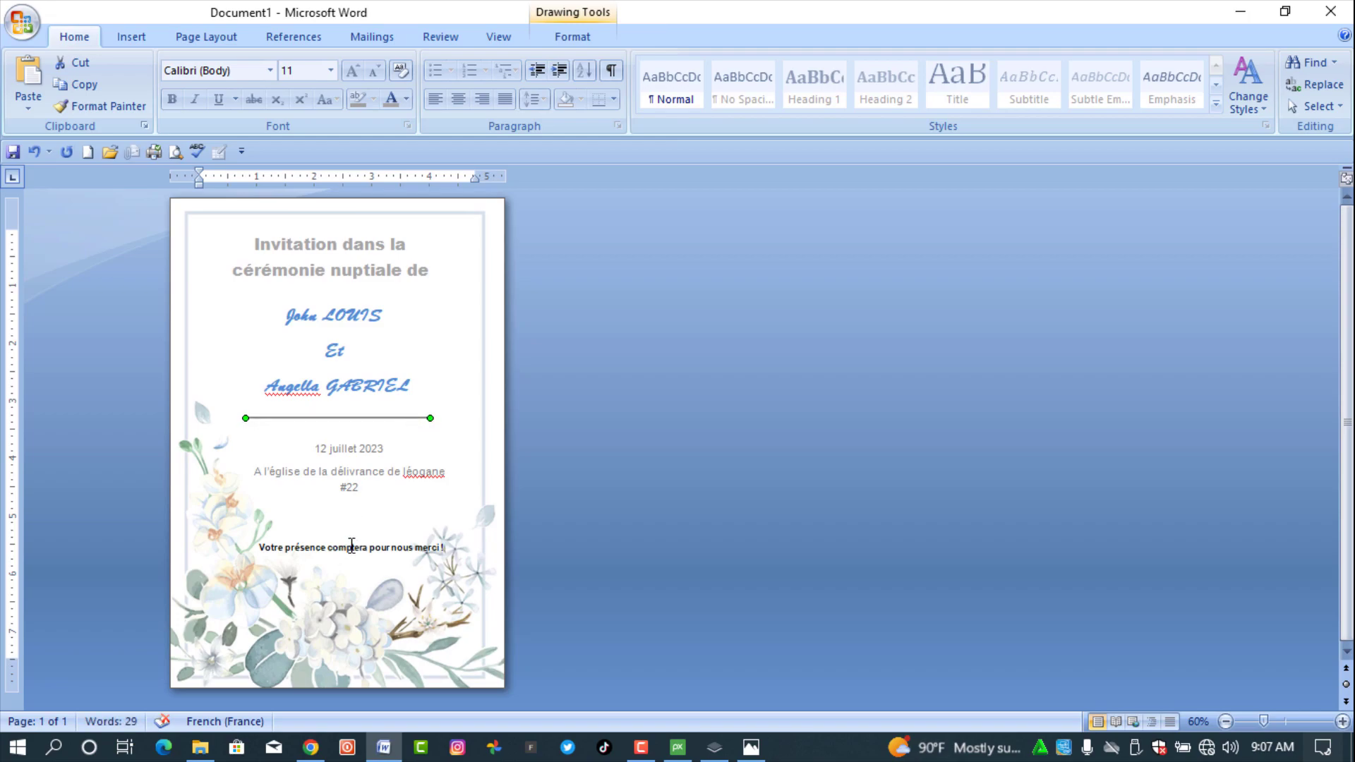
- Move the thank-you note up so it sits directly under #22
left_click(352, 545)
left_click(381, 534)
key("Up")
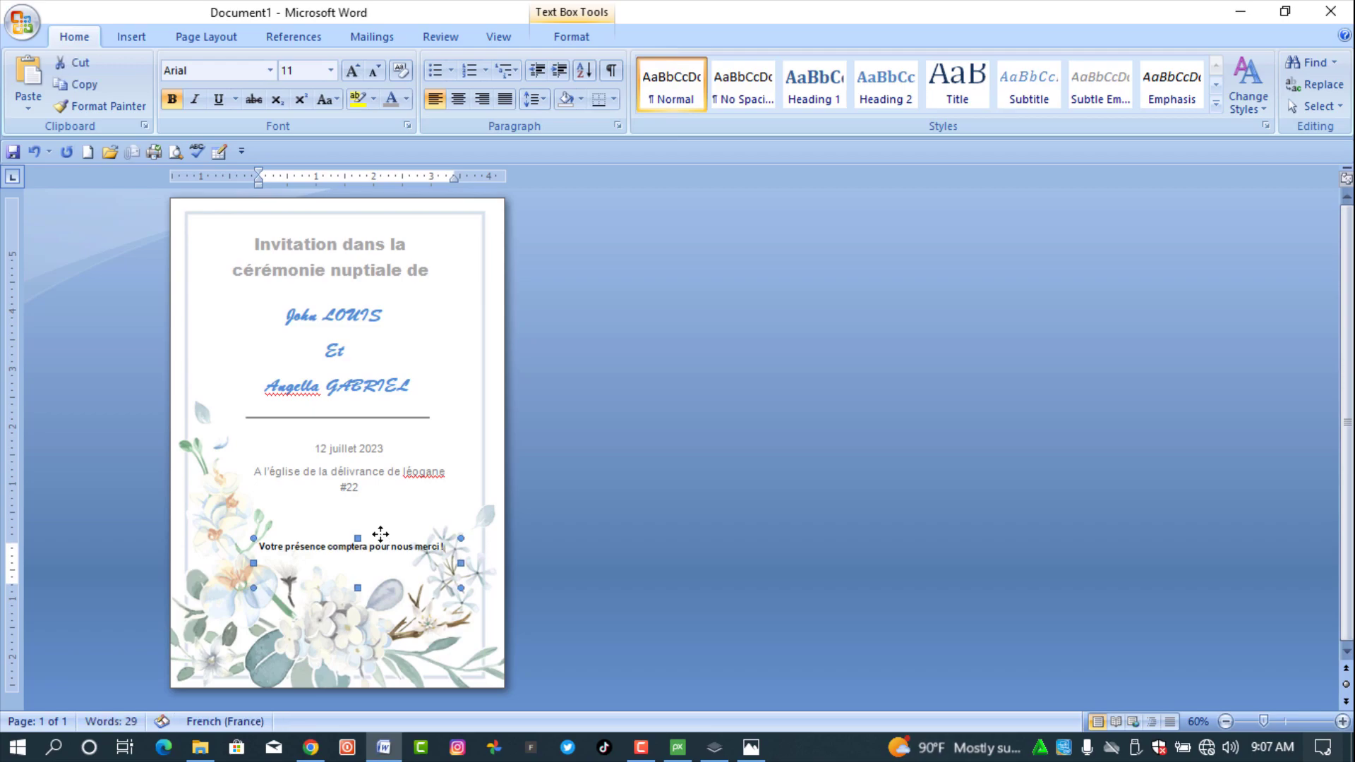
key("Up")
key("Up")
key("Up")
key("Up")
key("Up")
key("Up")
key("Up")
key("Up")
key("Up")
key("Up")
key("Up")
key("Up")
key("Up")
key("Up")
key("Up")
key("Up")
key("Up")
key("Up")
key("Up")
key("Up")
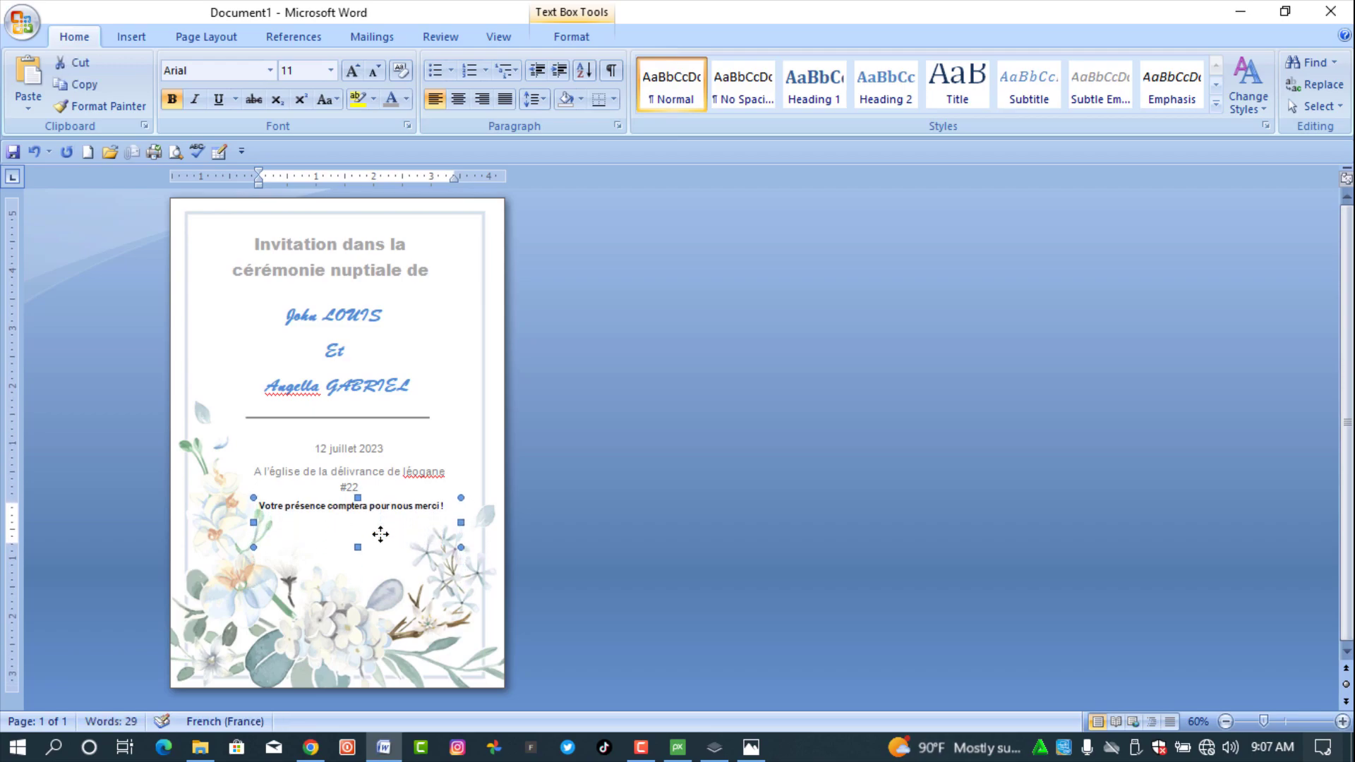
key("Up")
key("Up")
left_click(663, 501)
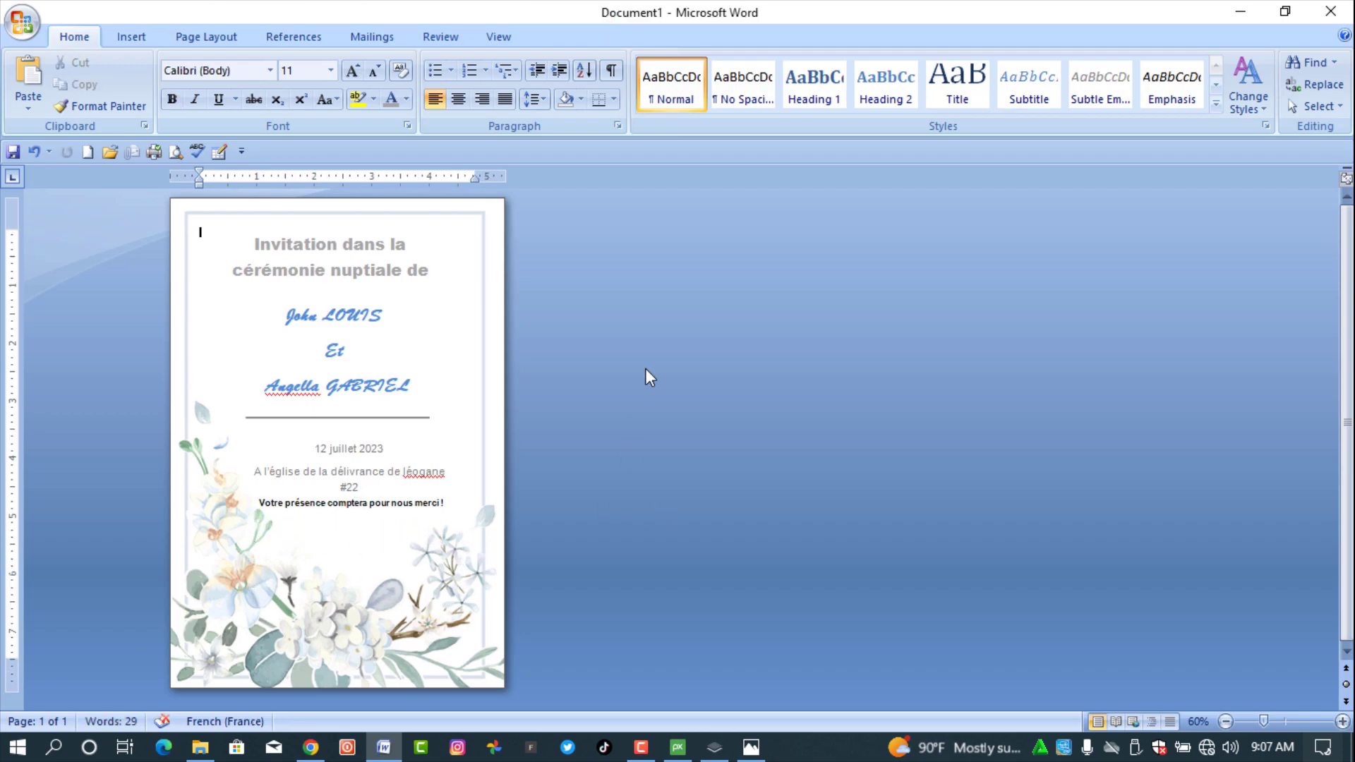
- Draw a small square left of the names and fill it with the ring picture
left_click(125, 30)
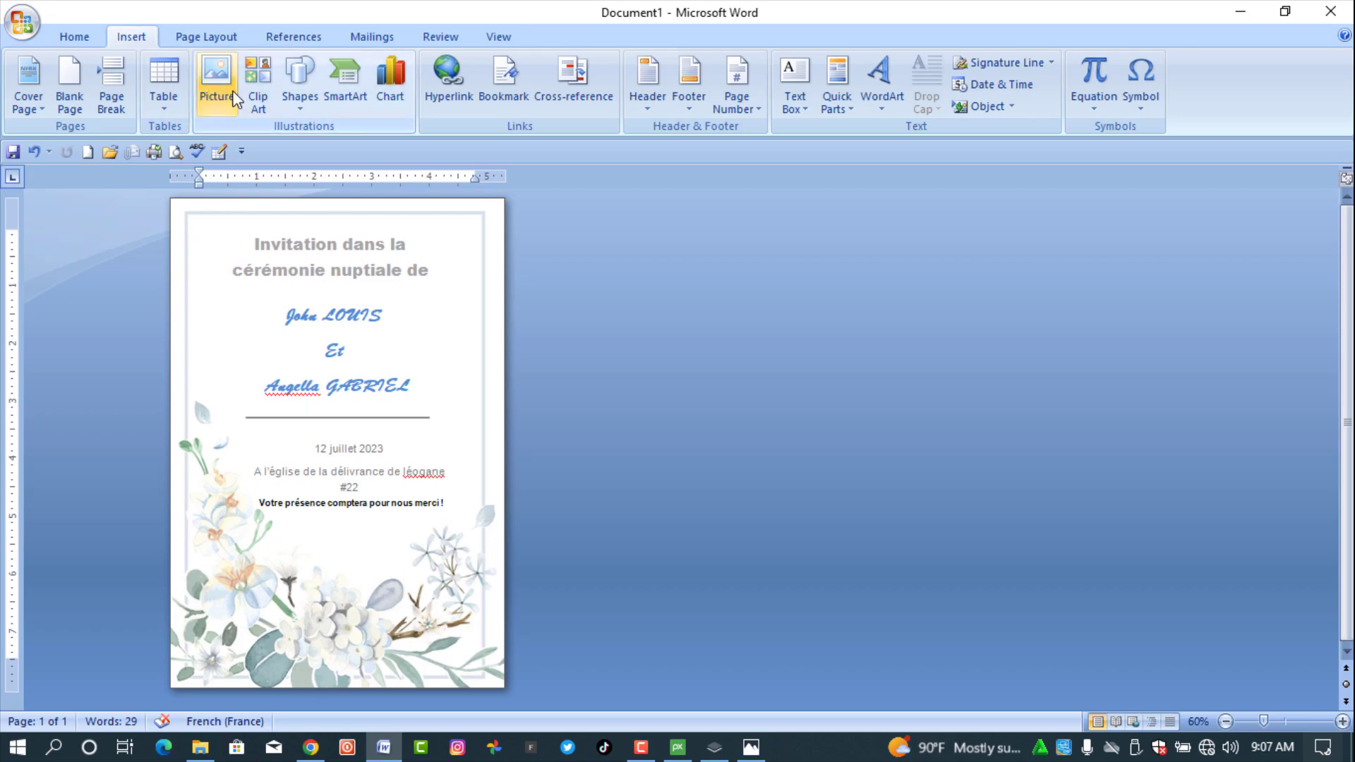
left_click(315, 104)
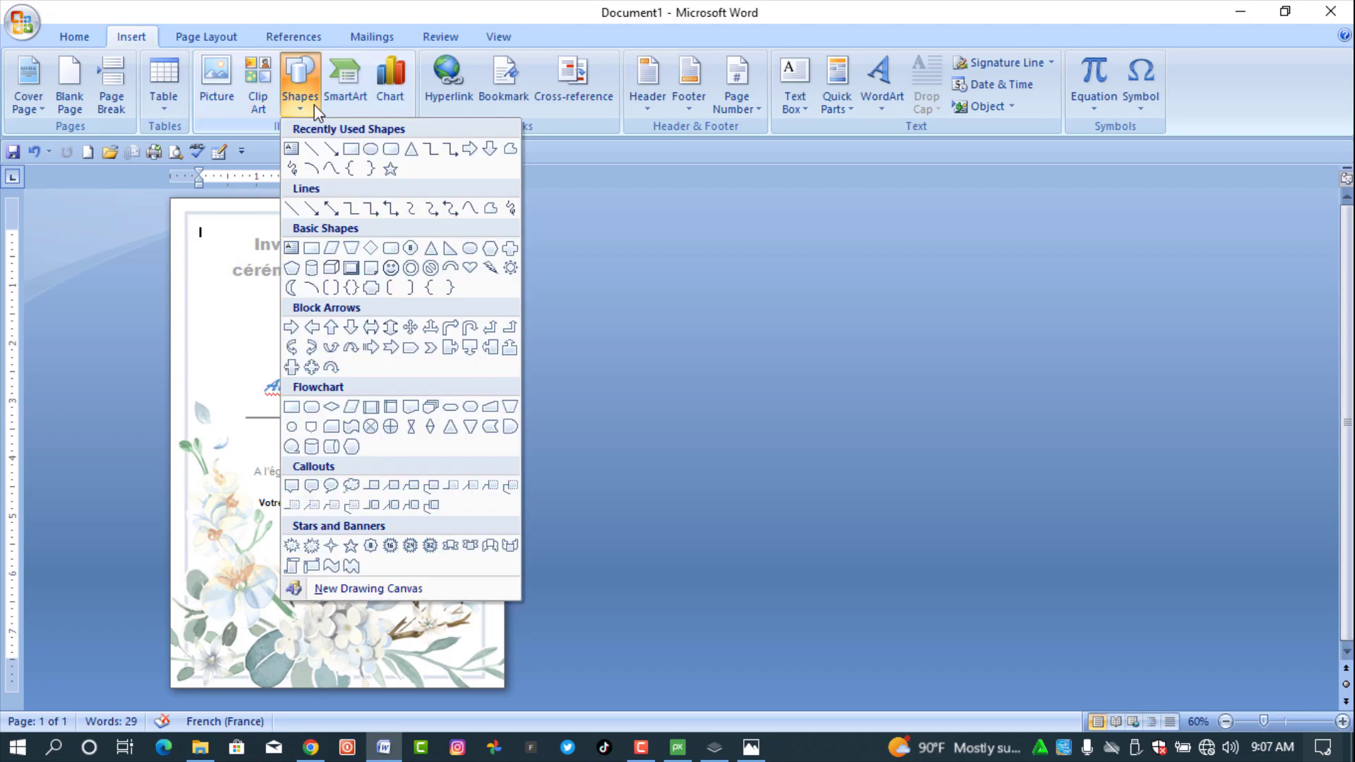
left_click(350, 148)
left_click_drag(209, 309, 266, 365)
left_click(643, 62)
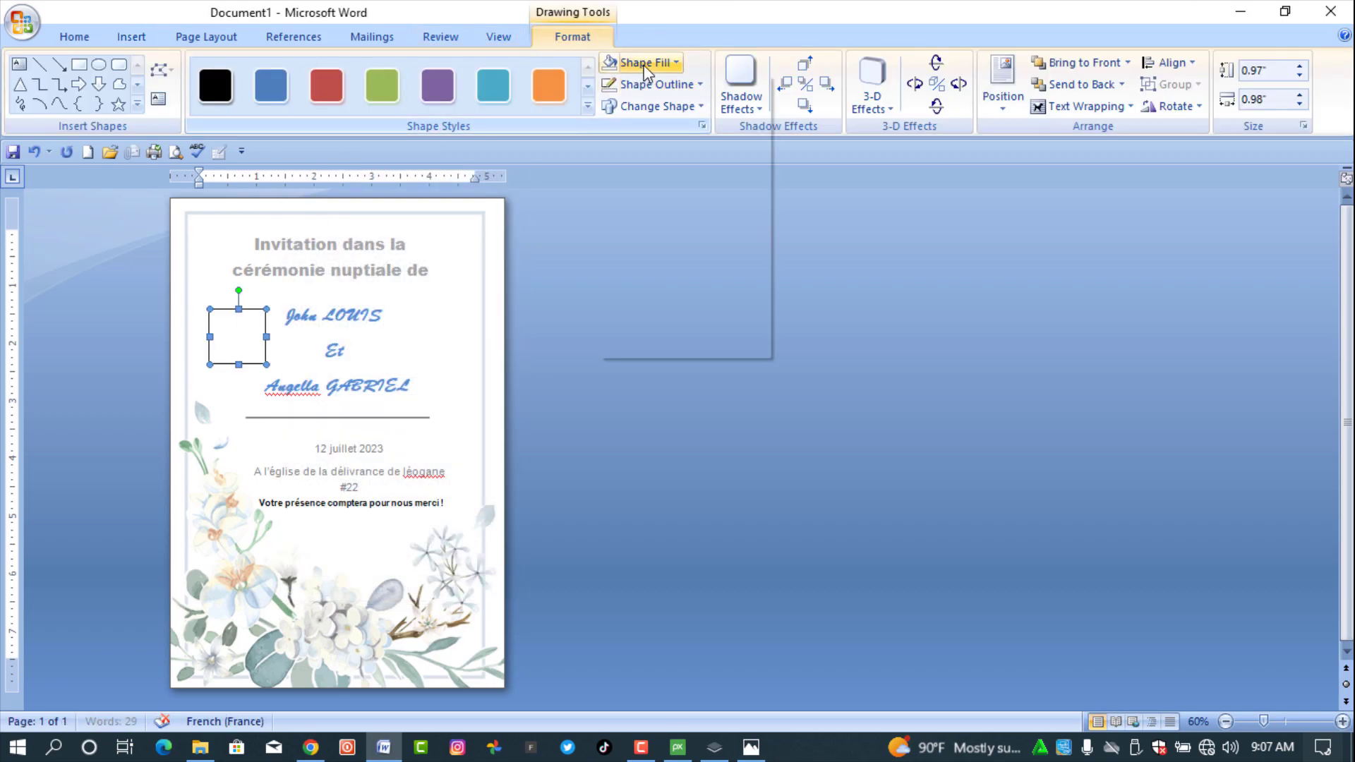
key("Escape")
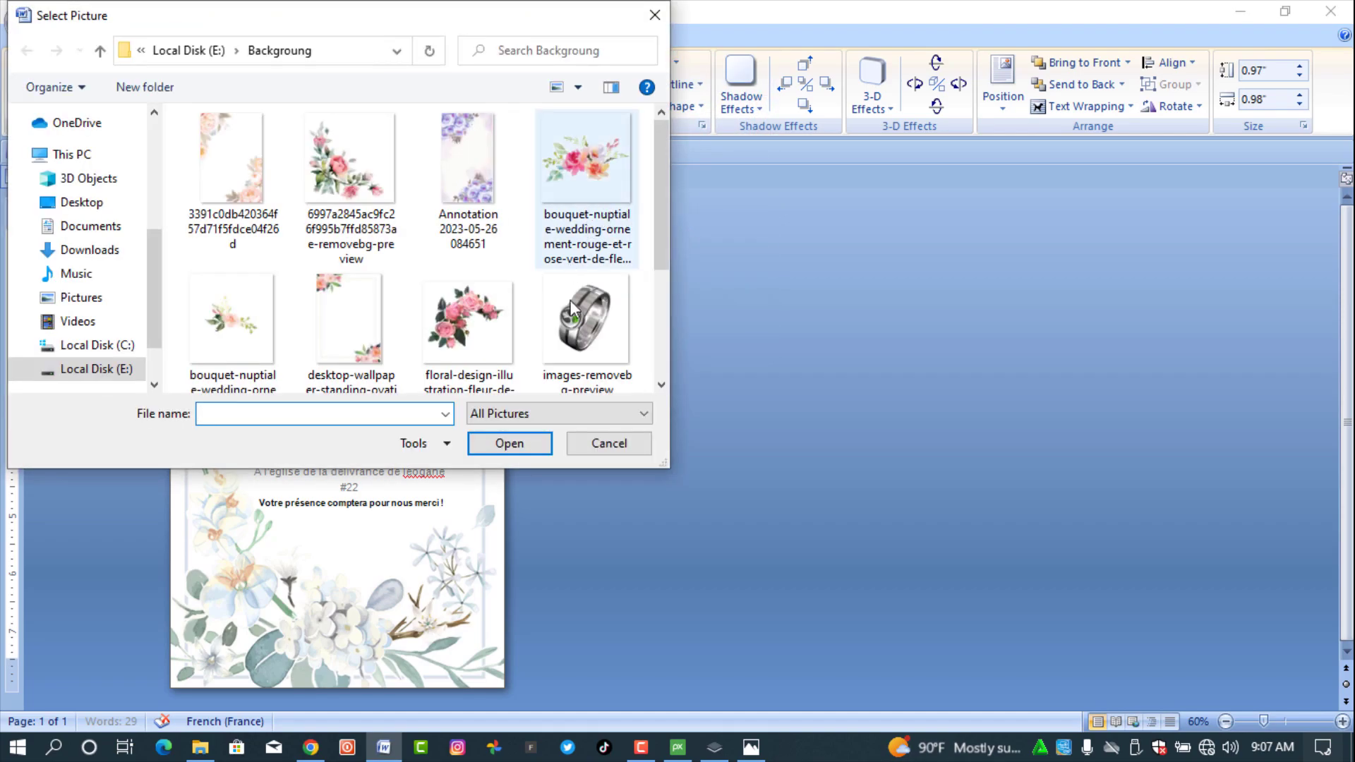
left_click(569, 364)
left_click(518, 445)
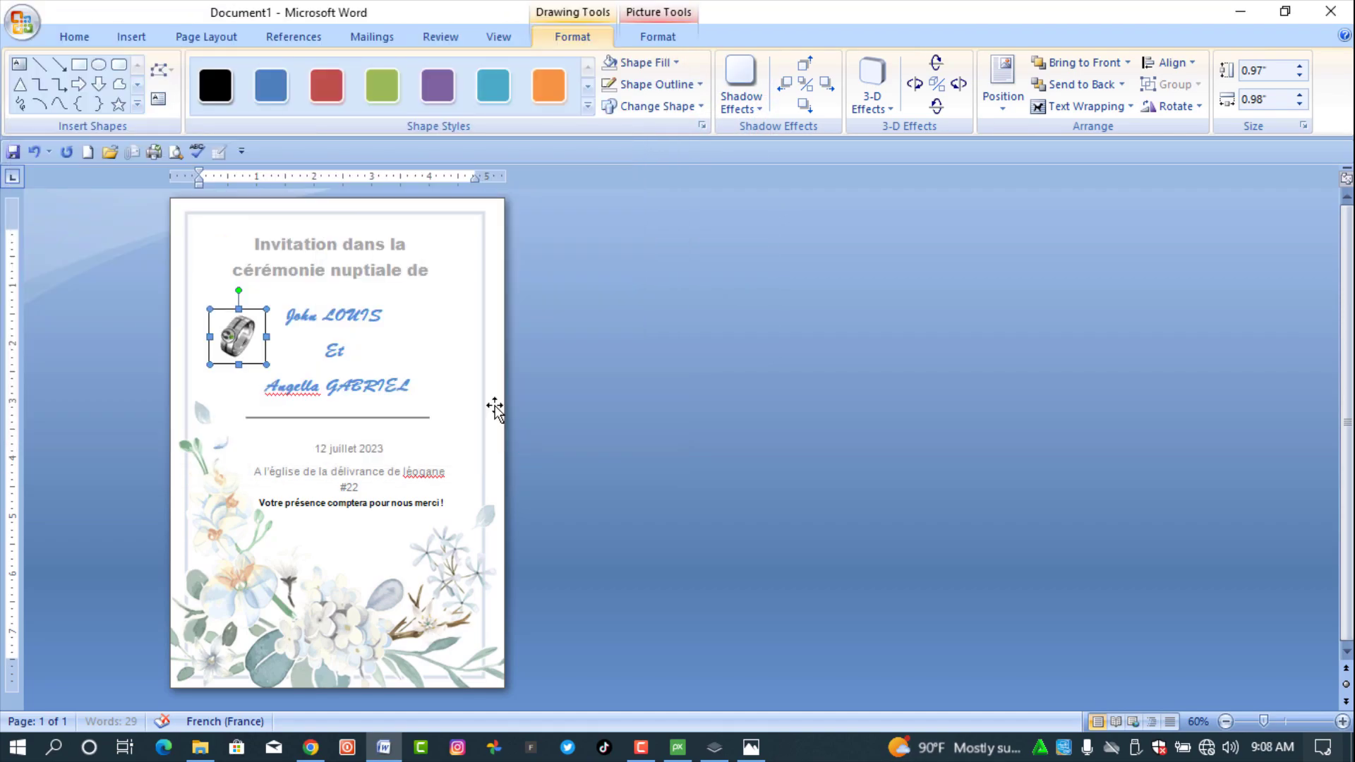
left_click(628, 84)
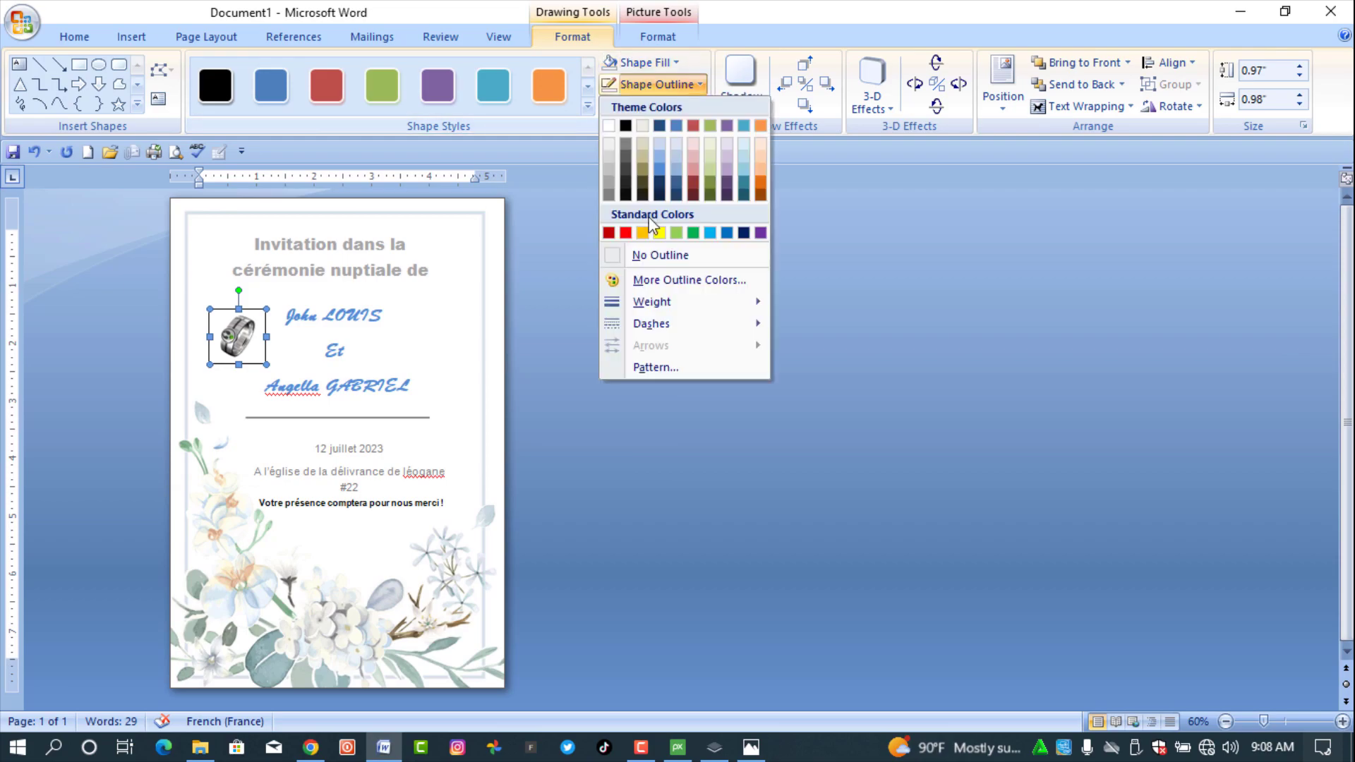
- Remove the ring picture's border and place a copy to the right of the names
left_click(662, 255)
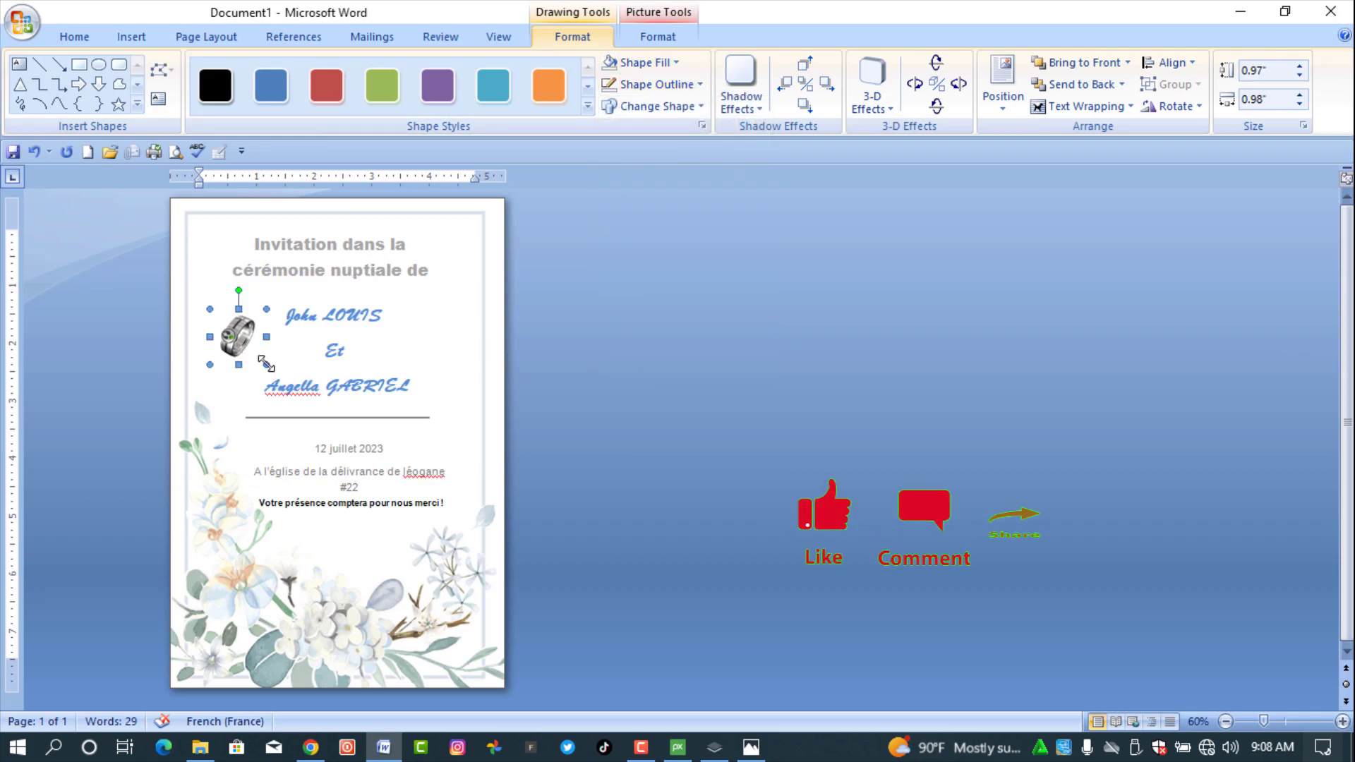
left_click_drag(276, 369, 240, 366)
key("ctrl+z")
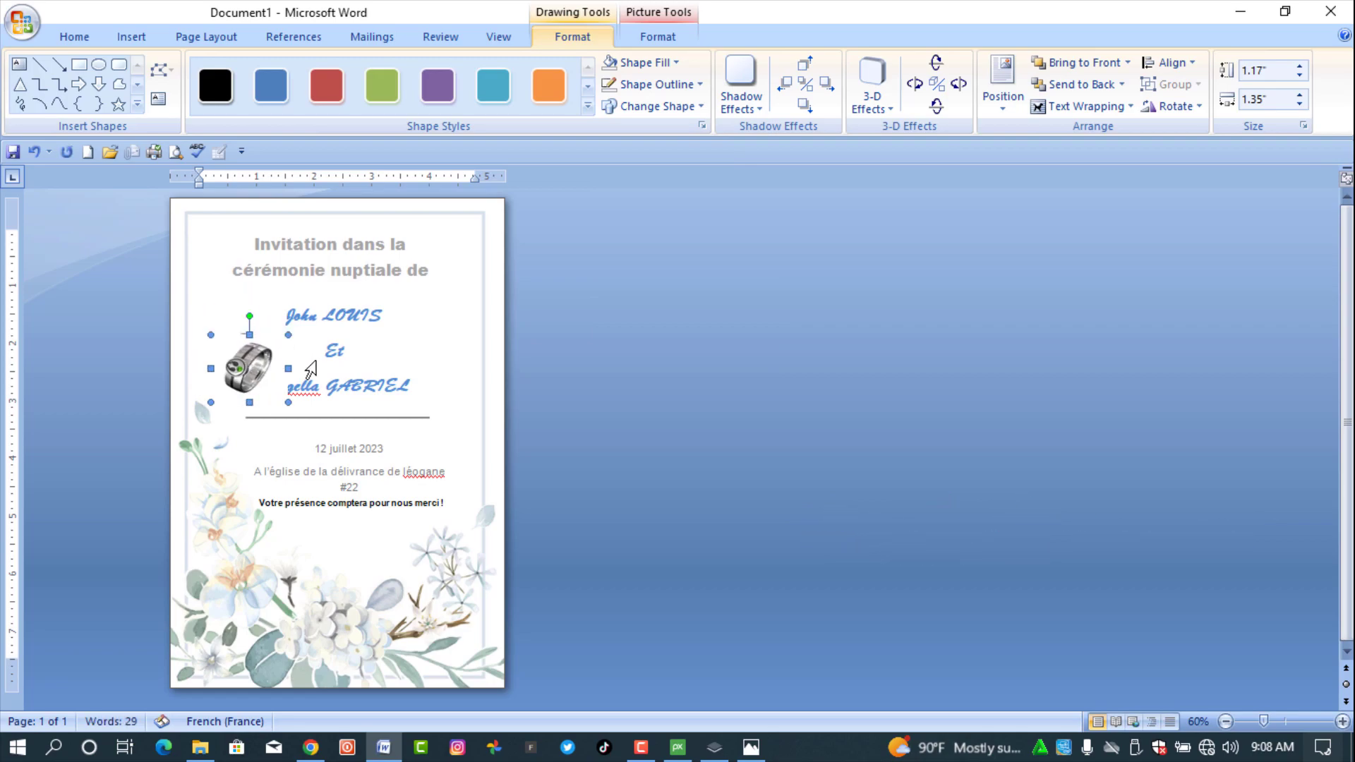
left_click_drag(381, 364, 423, 353)
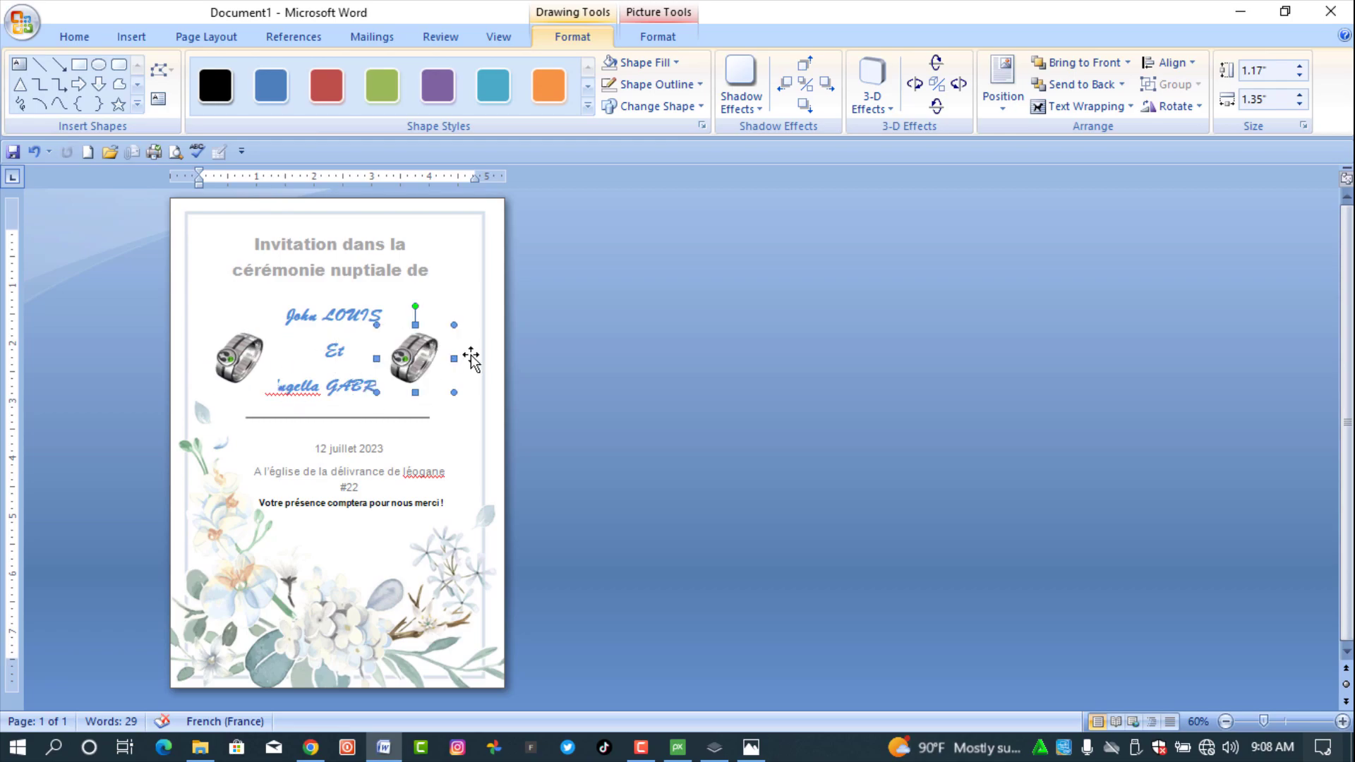
left_click(700, 379)
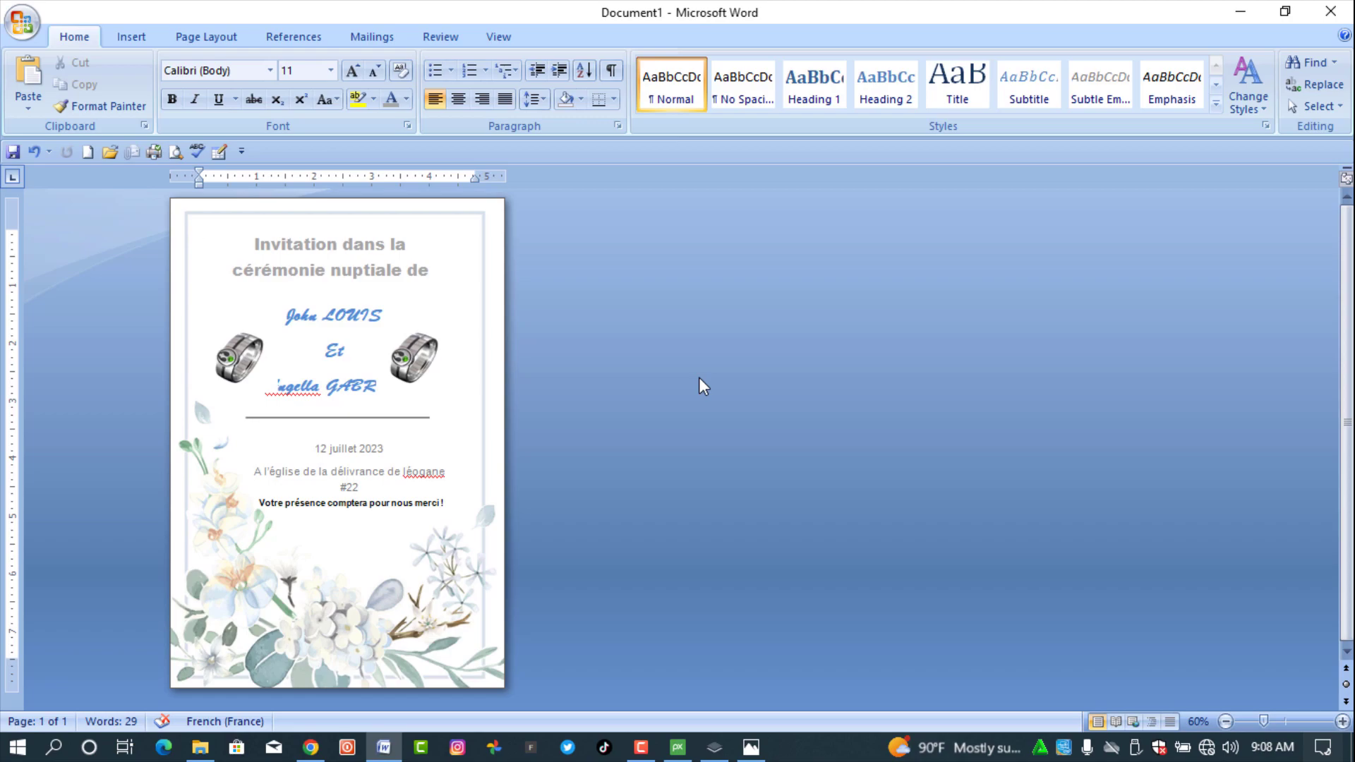
left_click(31, 23)
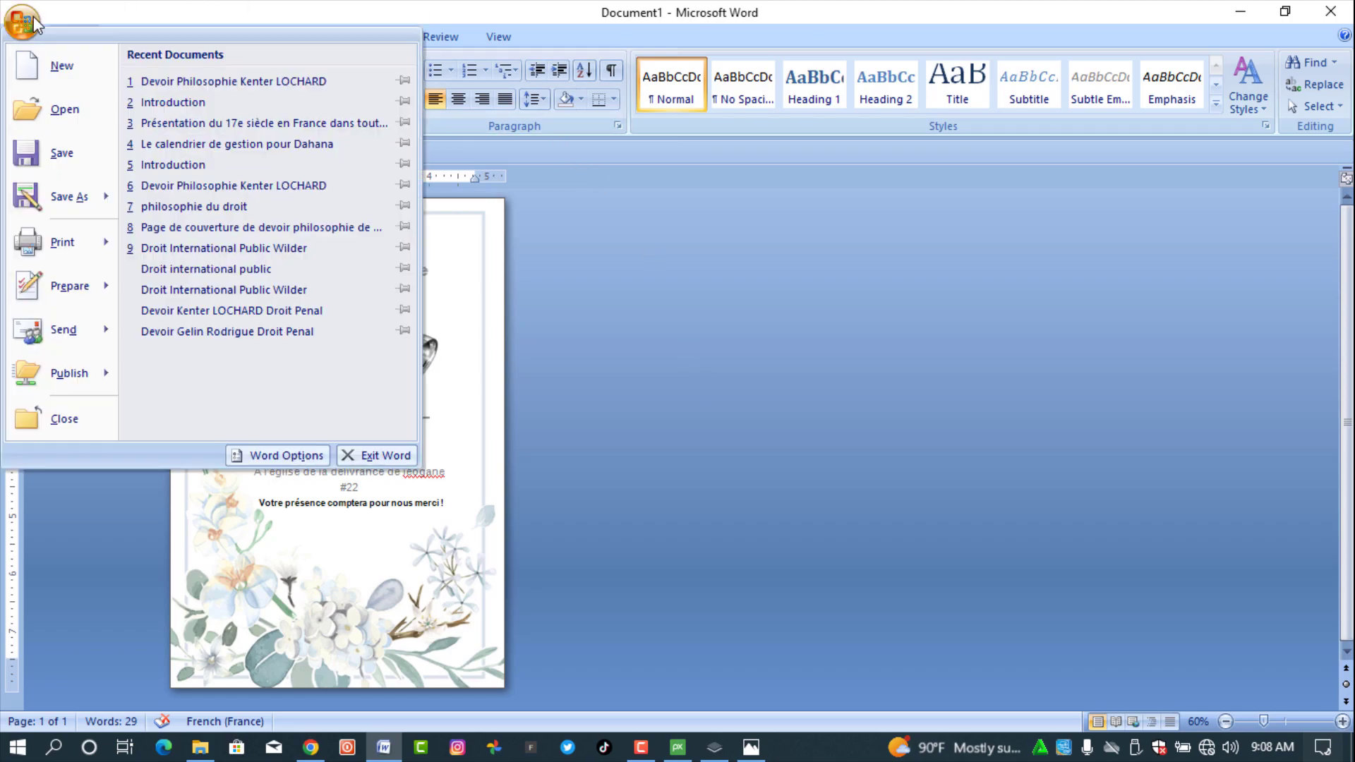
- Save to Local Disk (E:), entering the file name 'Wedding Card | Carte de ceremonie nuptiale'
left_click(61, 149)
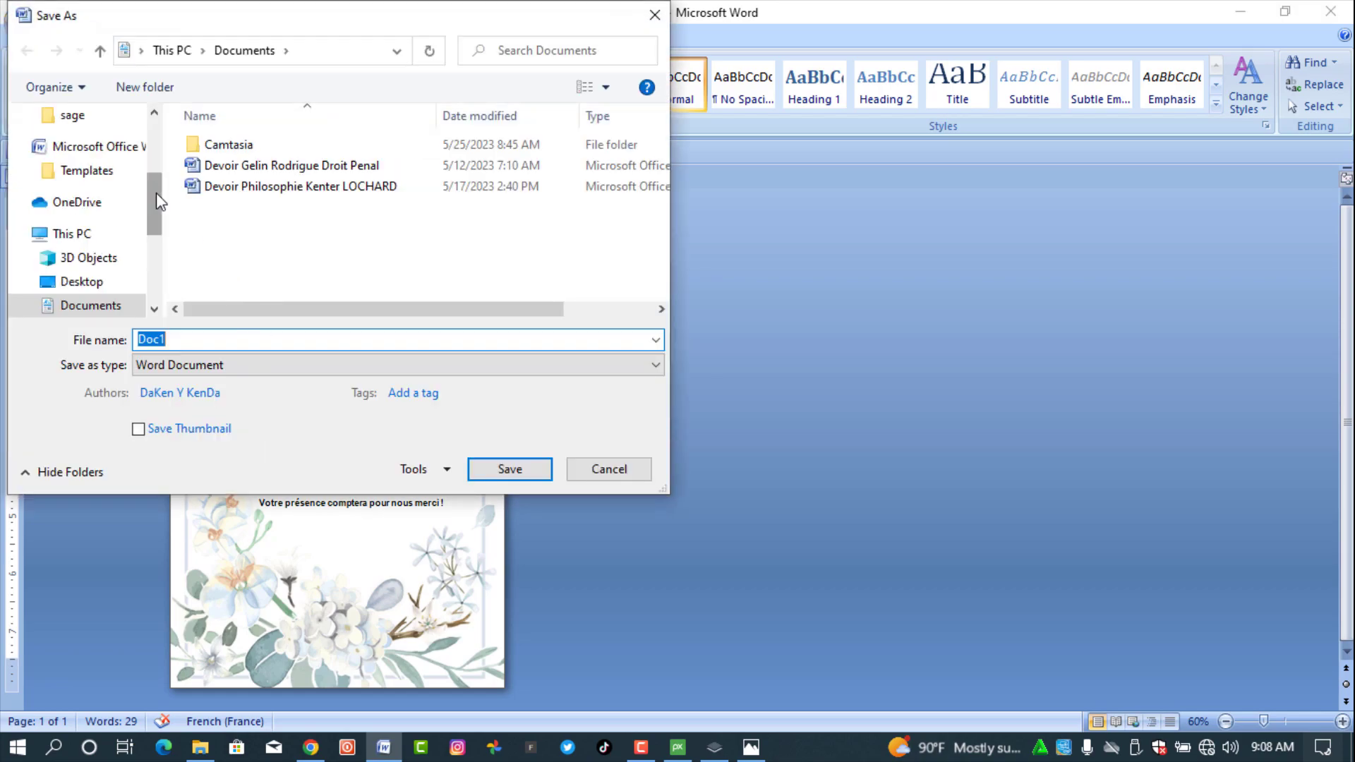
left_click_drag(155, 192, 155, 253)
left_click(138, 259)
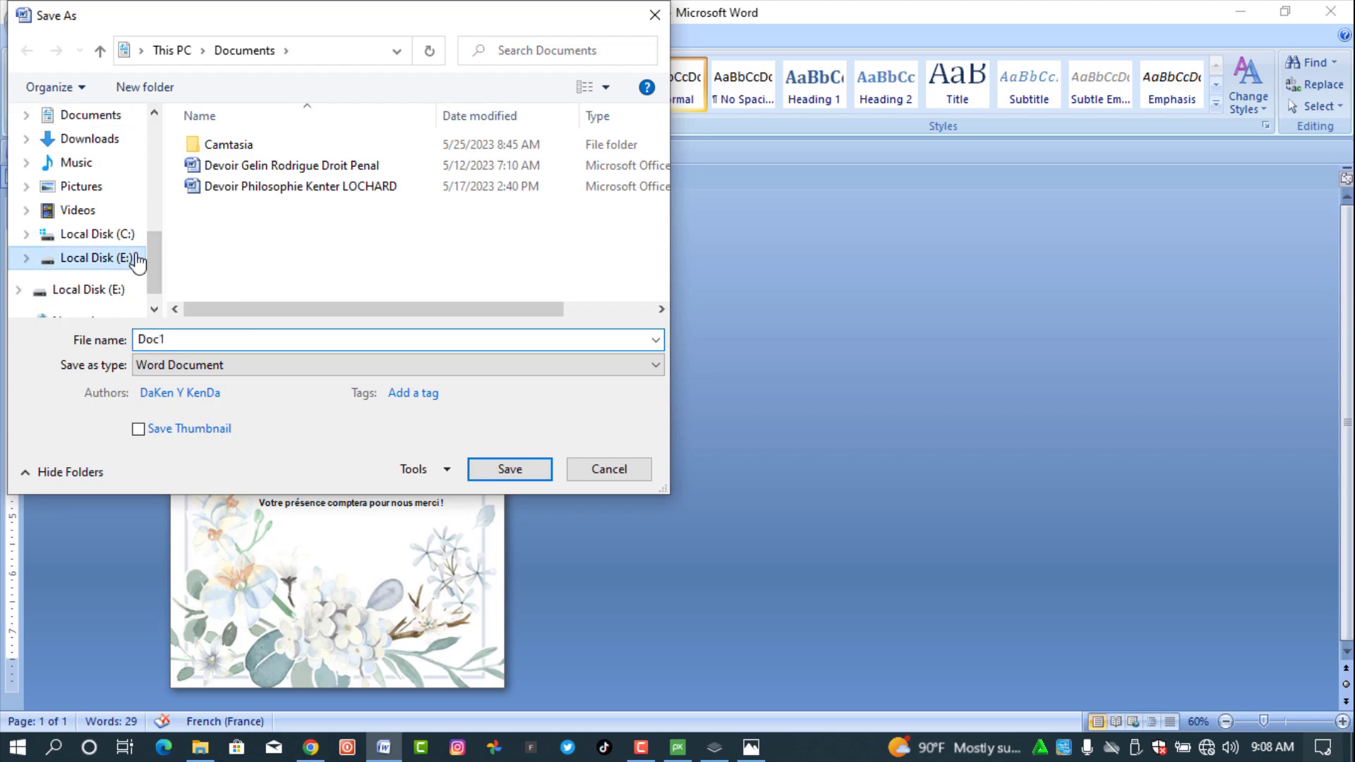
double_click(188, 339)
type("W")
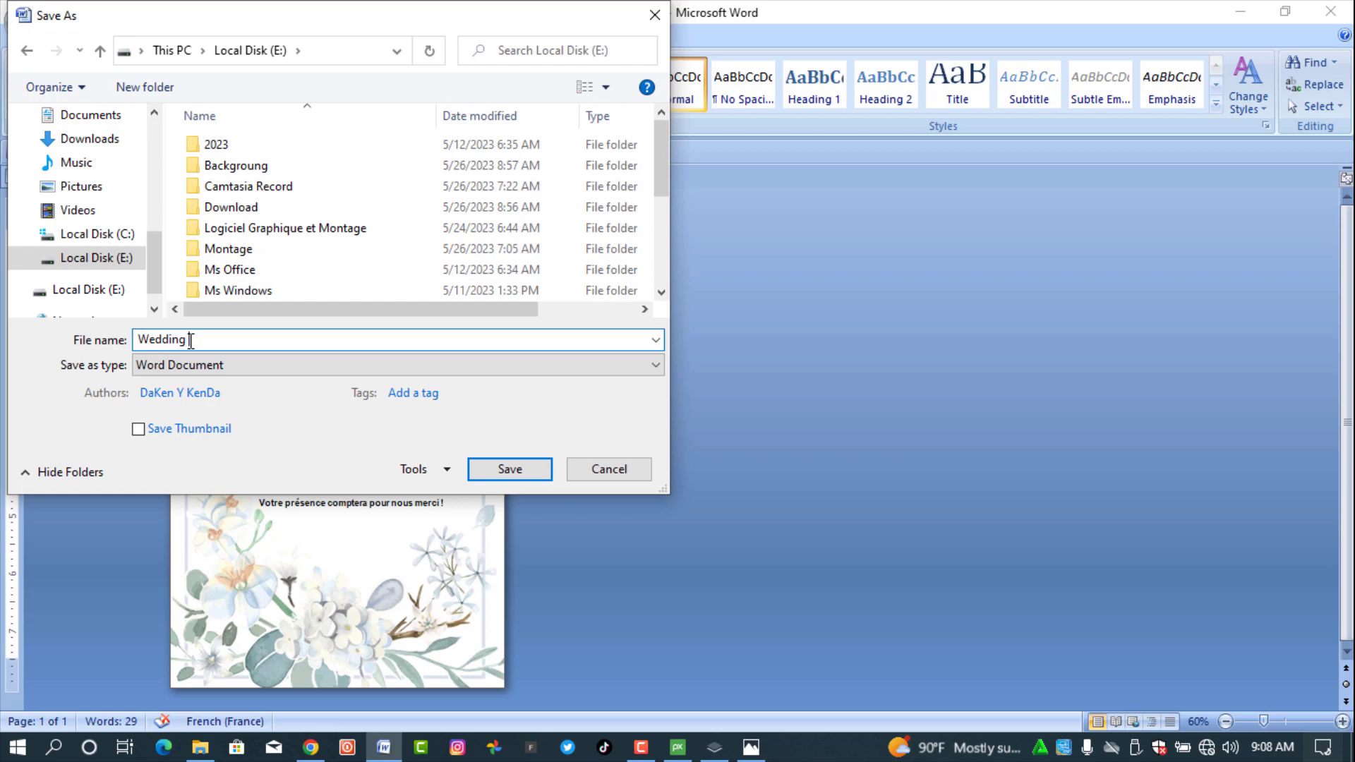
type("edding Card")
type("| Carte de ")
type("cereminbie")
type("ie ")
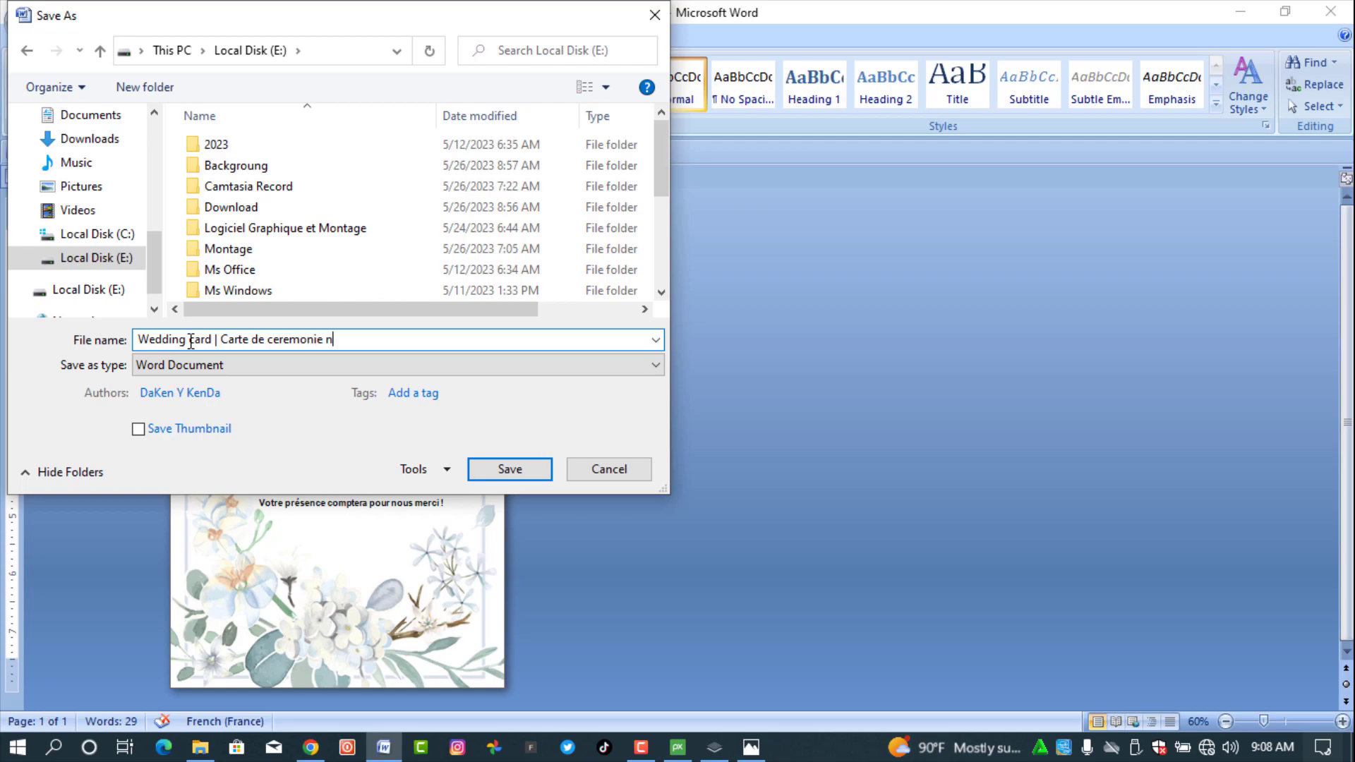
type("nuptiale")
left_click(541, 469)
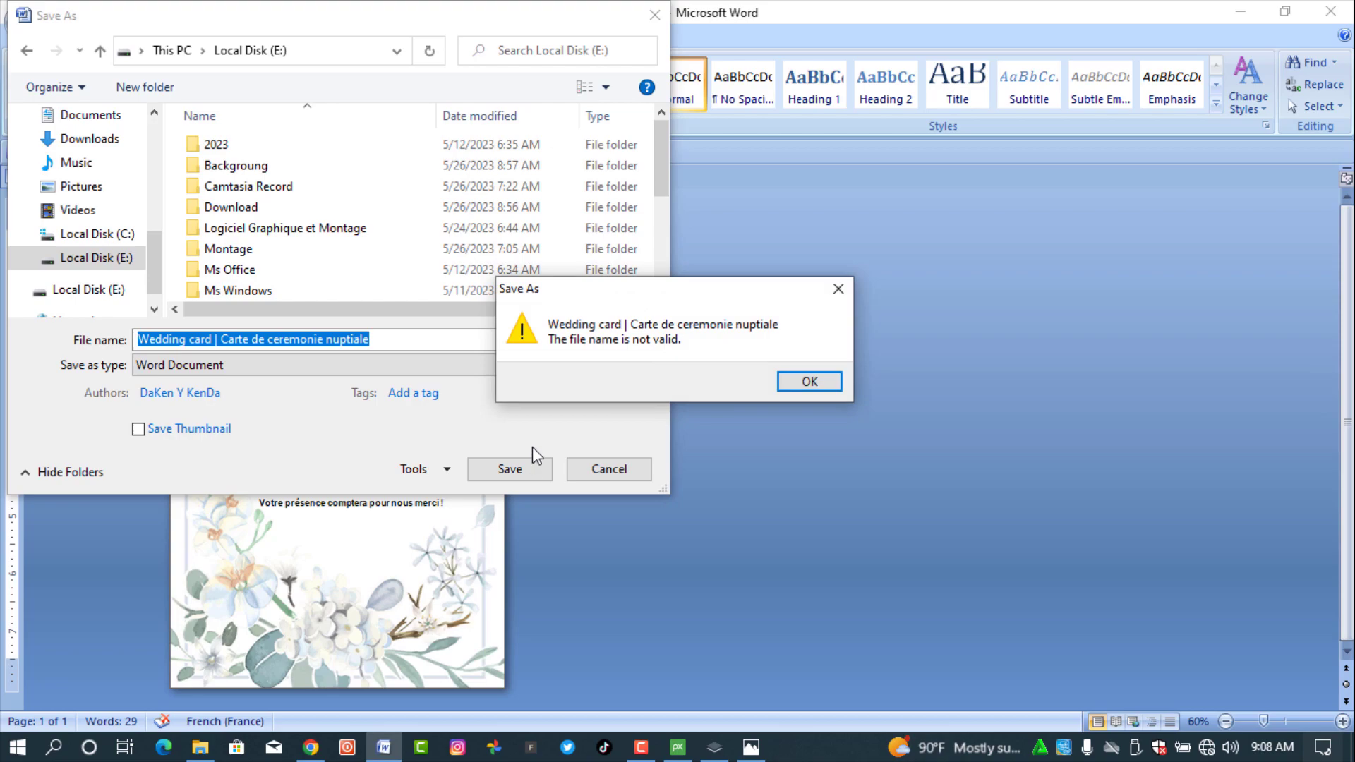
- Remove the invalid '|' from the file name and save again
left_click(807, 381)
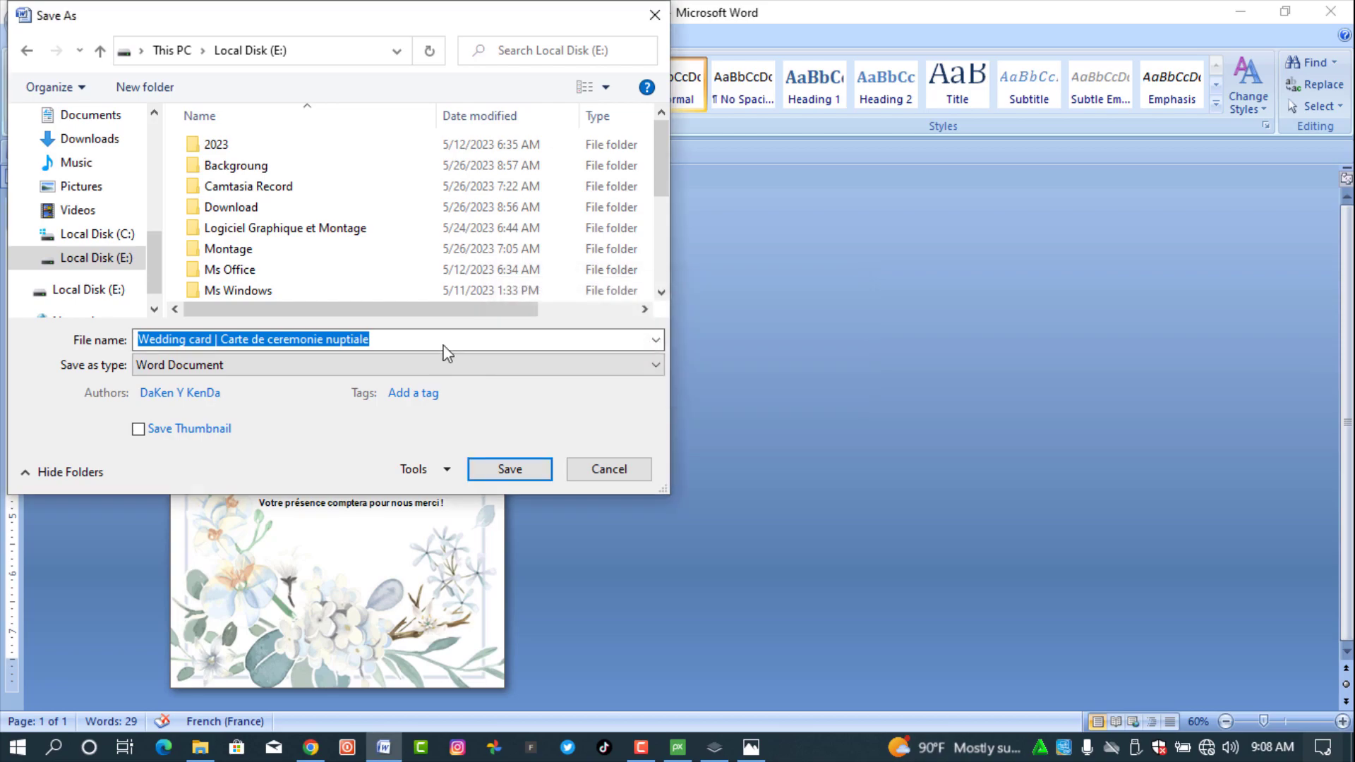
left_click(220, 337)
key("BackSpace")
key("BackSpace")
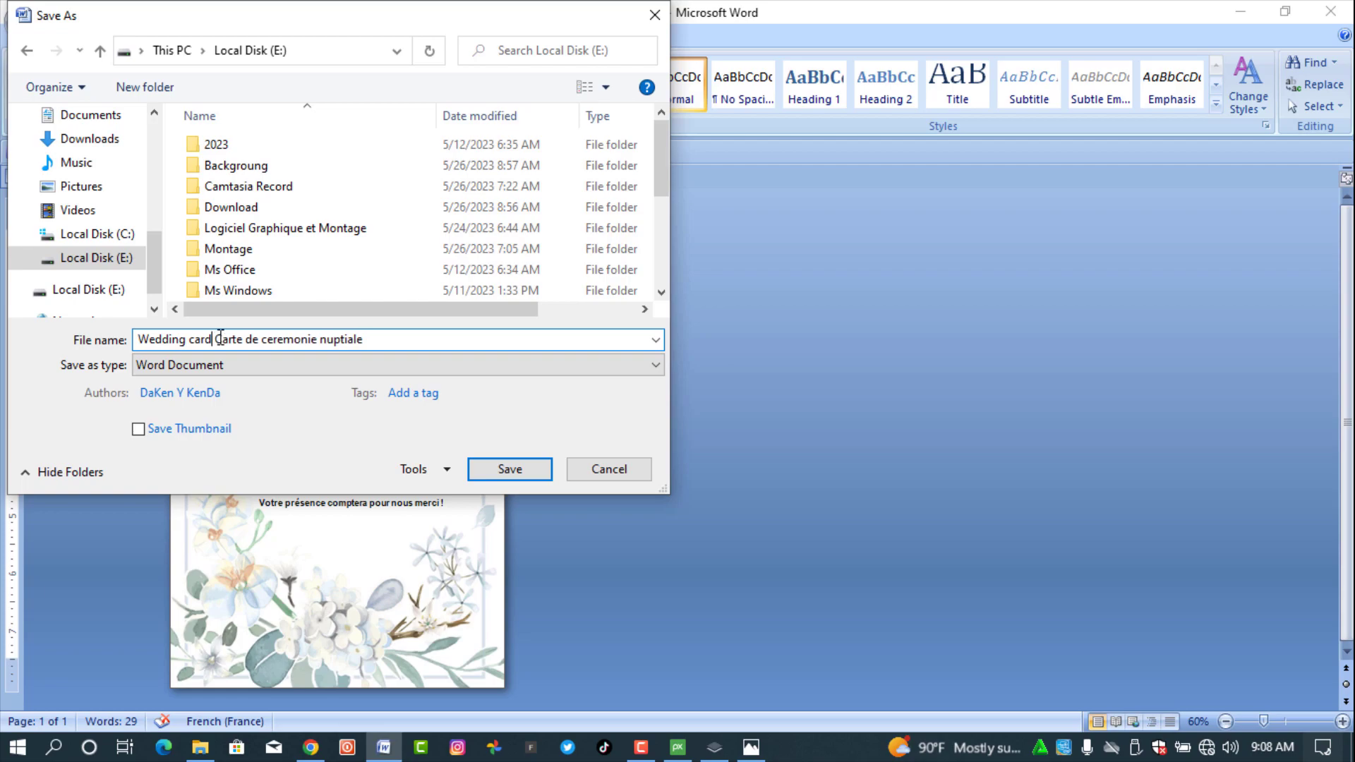
left_click(509, 470)
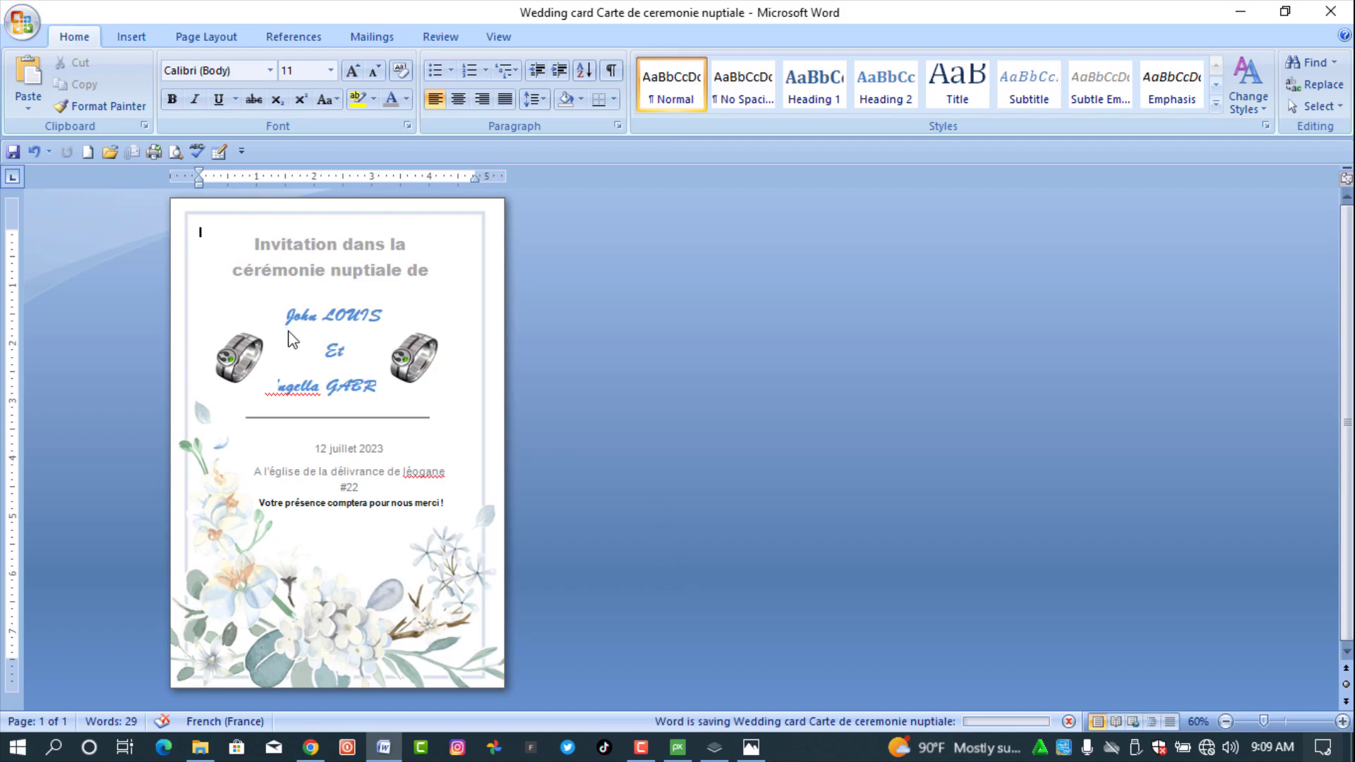
- Shift the left ring picture left and narrow it, then select the right ring
left_click(247, 355)
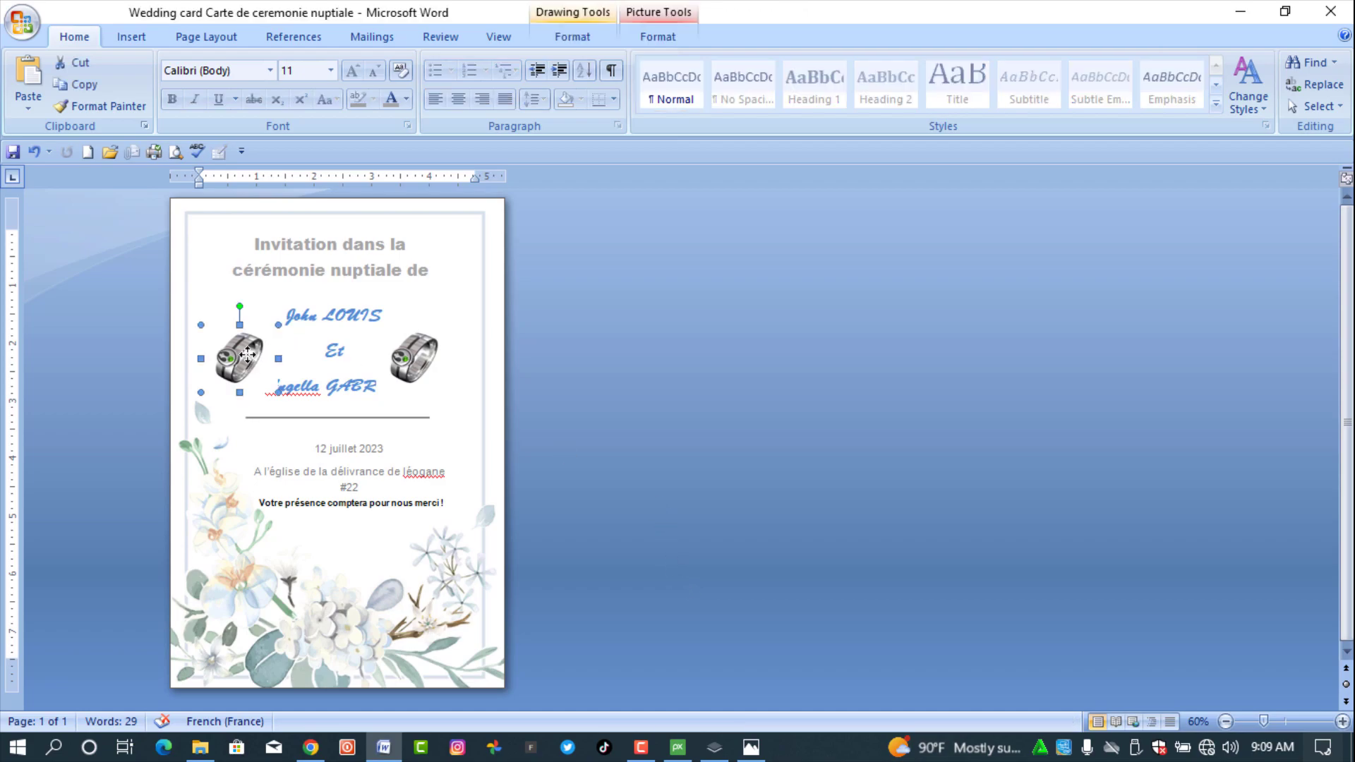
key("Left")
key("Left")
key("Left")
key("Left")
key("Left")
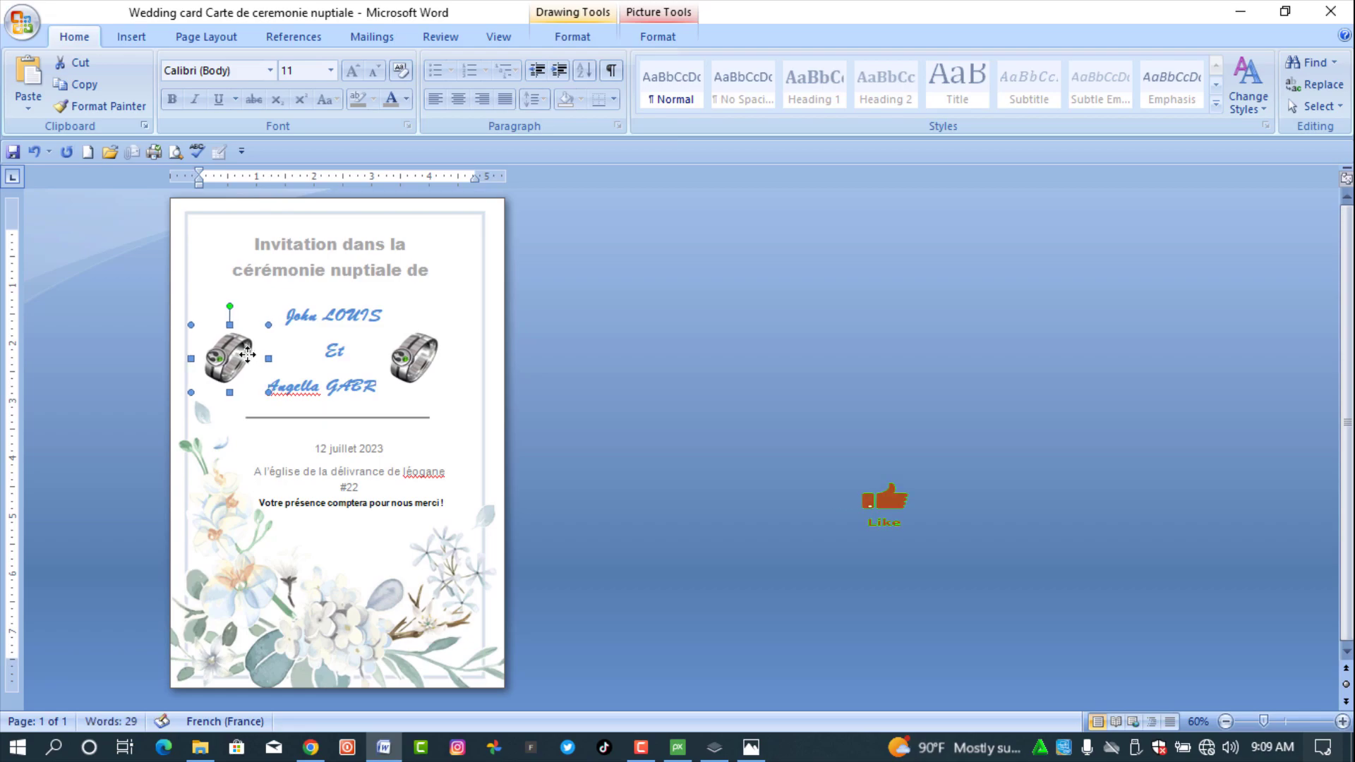
key("Left")
key("Left")
key("Left")
key("Left")
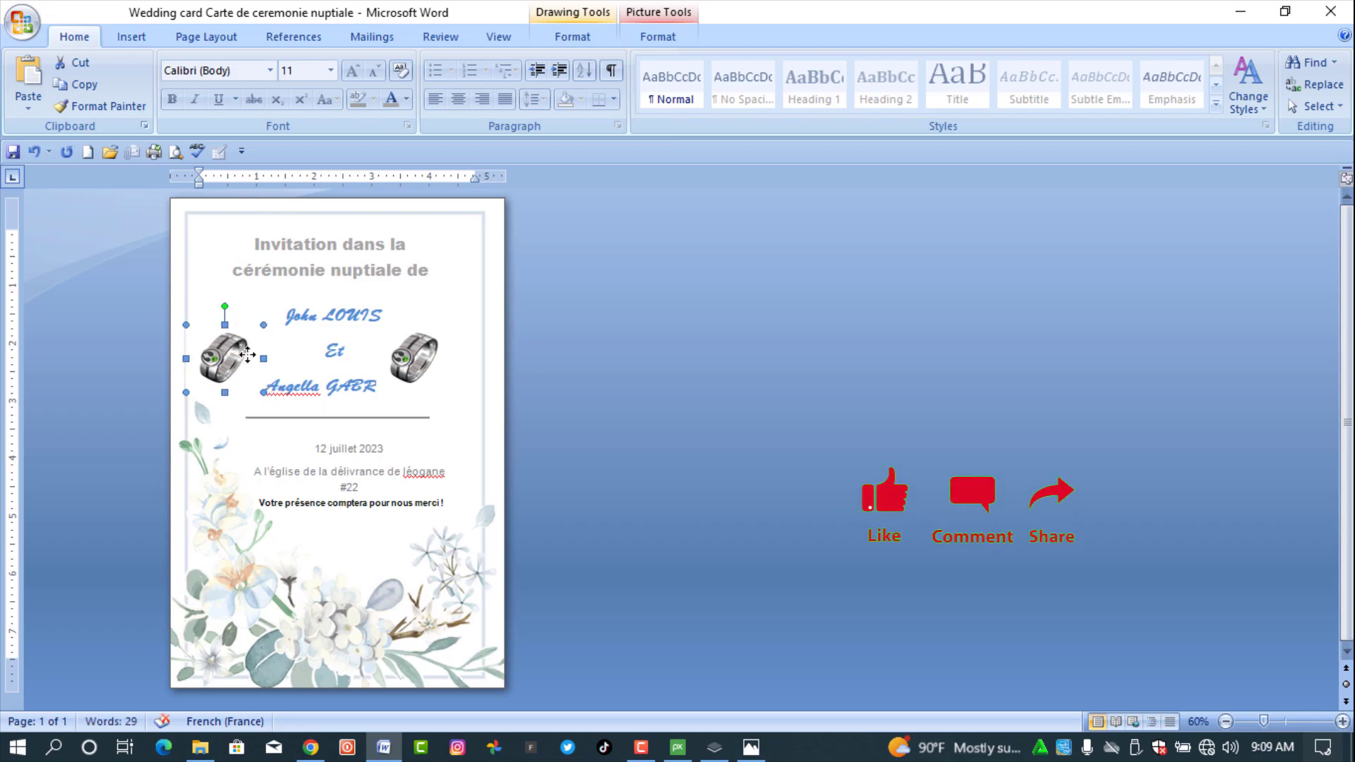
key("Left")
key("Left")
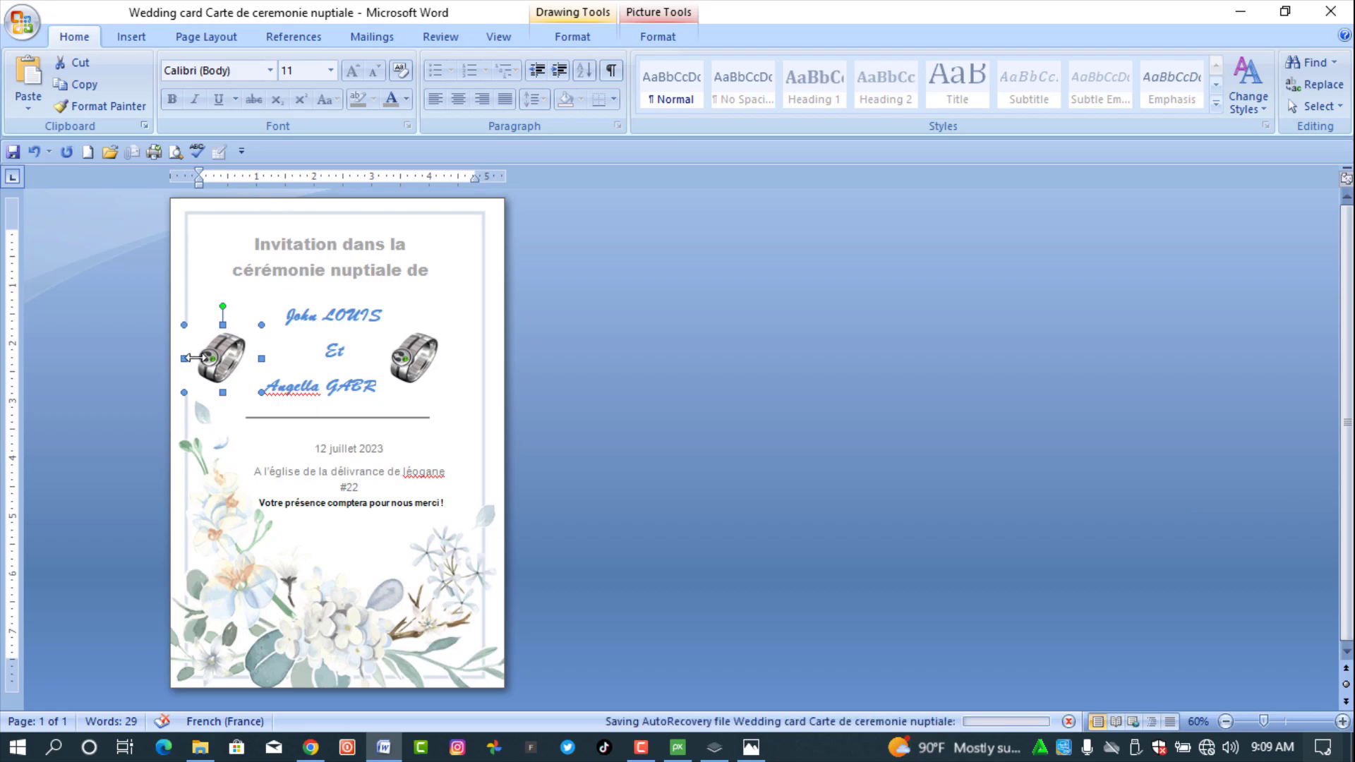
left_click_drag(192, 359, 201, 358)
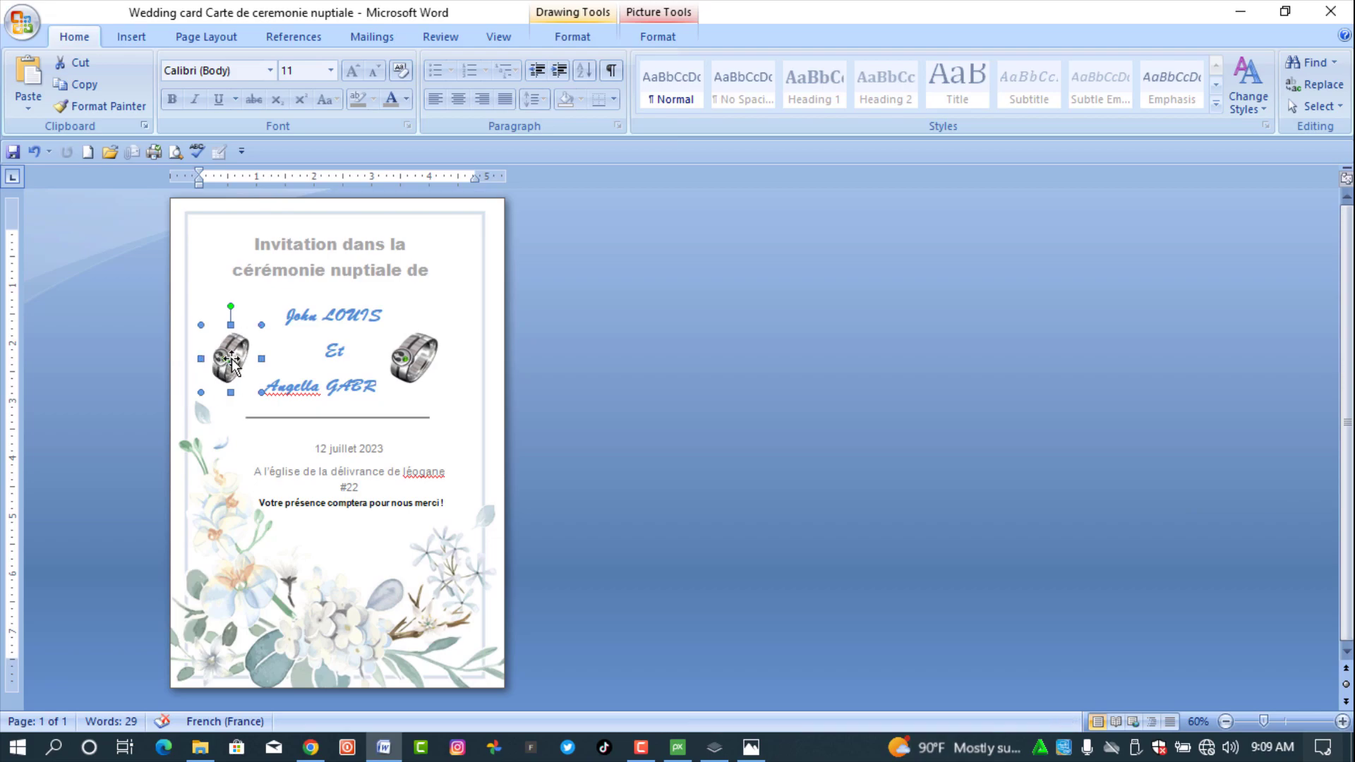
left_click(421, 356)
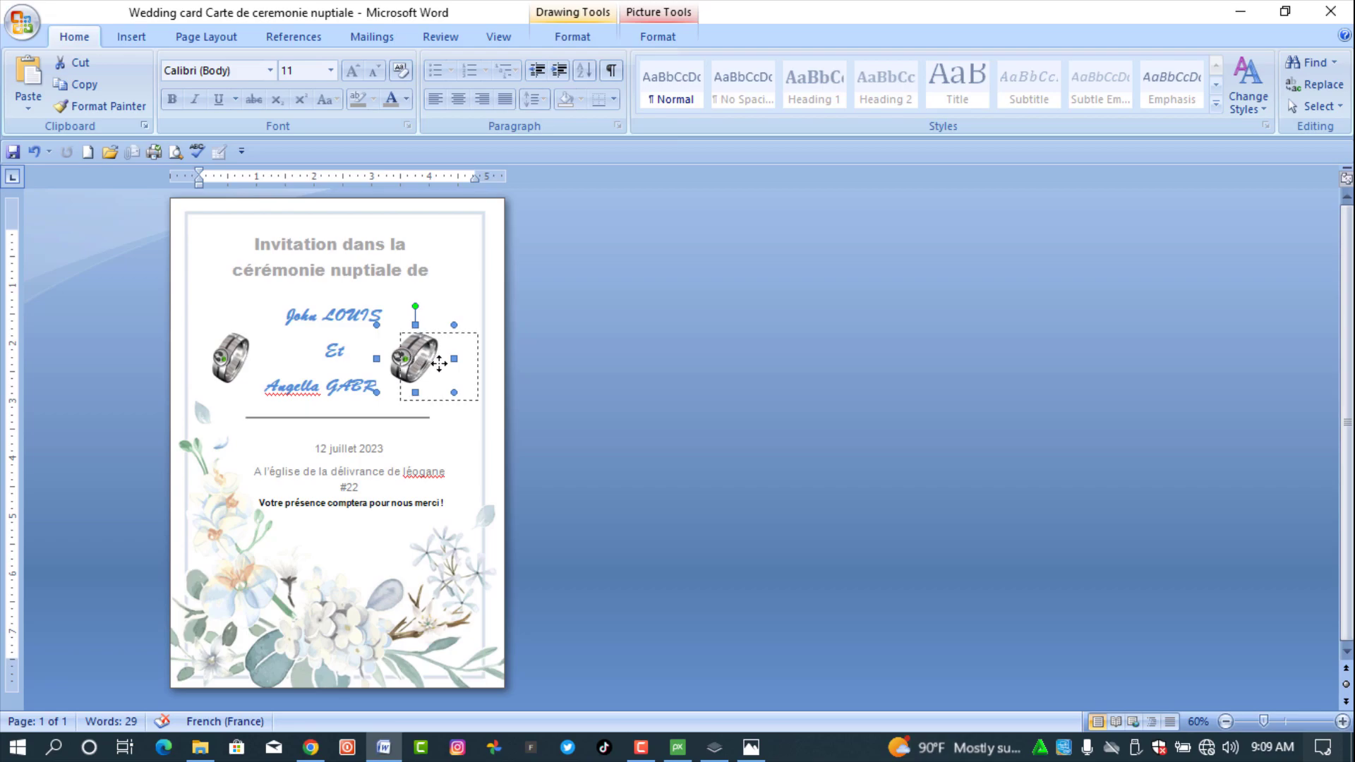